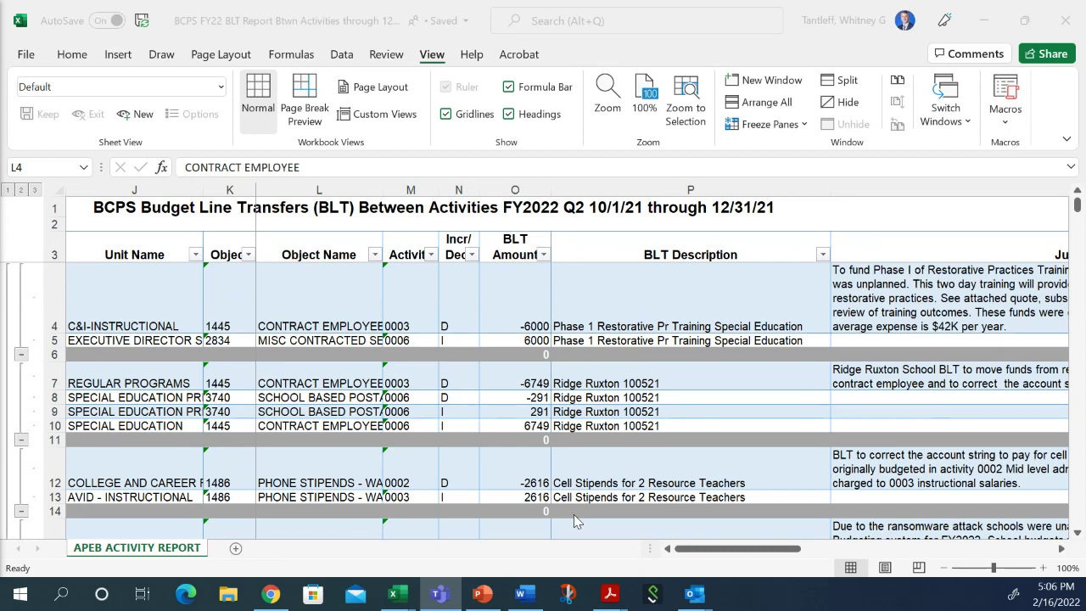
Step: Examine the BLT Description and Justification columns for the first transfers, and enlarge the worksheet to 110%
{"action": "left_click", "coordinate": [1061, 552]}
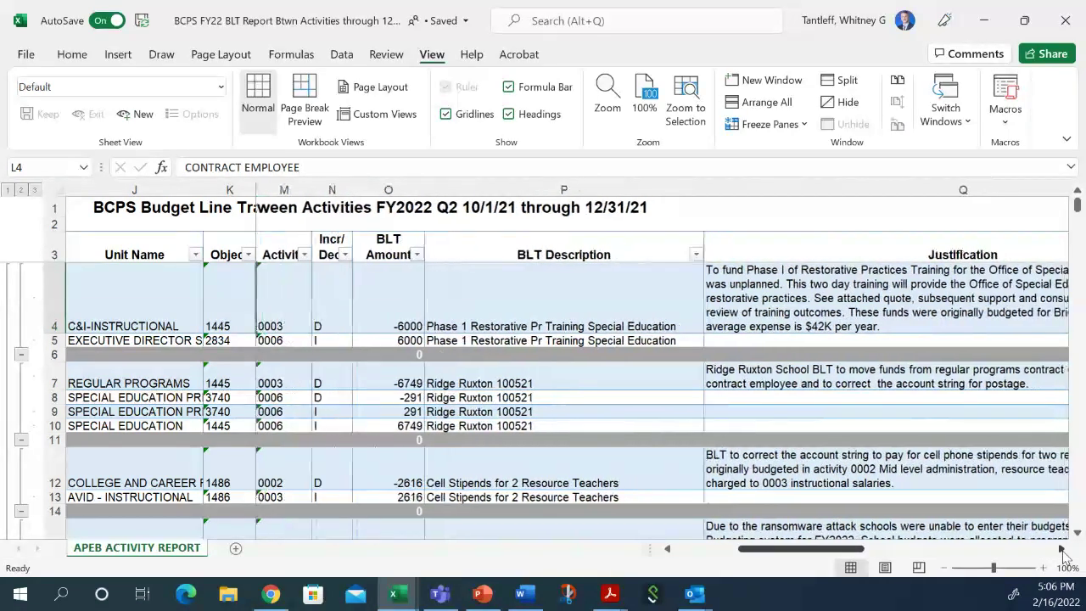
{"action": "left_click", "coordinate": [1061, 551]}
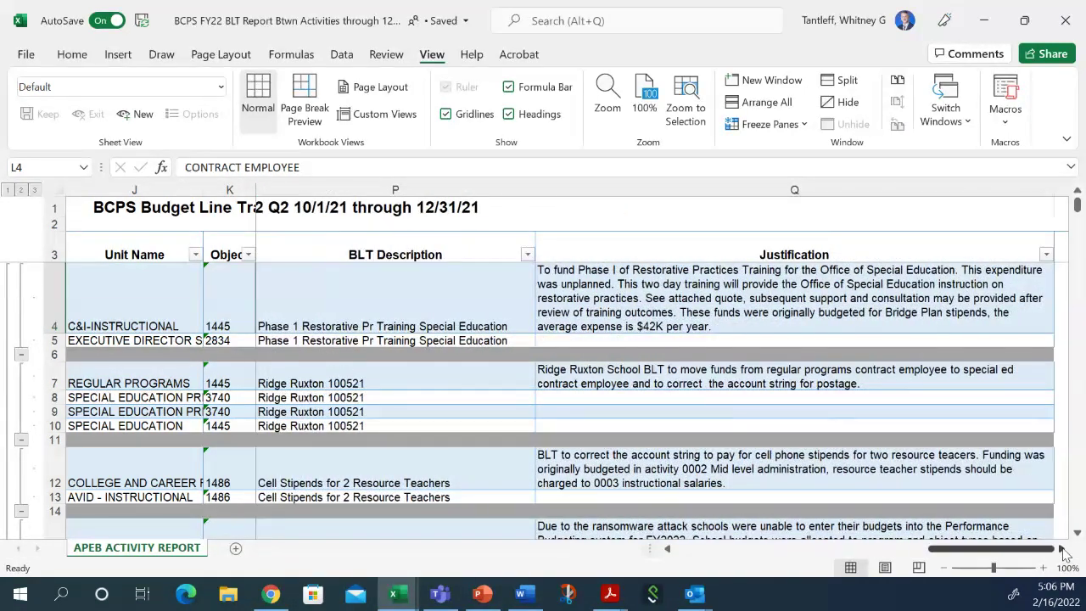
{"action": "left_click", "coordinate": [1062, 552]}
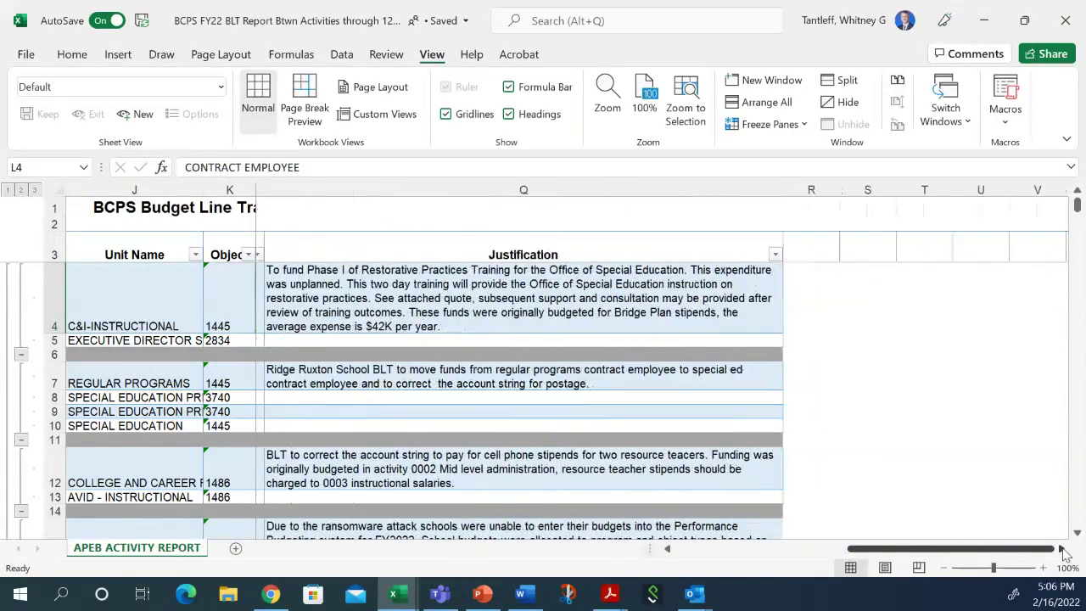
{"action": "left_click", "coordinate": [668, 549]}
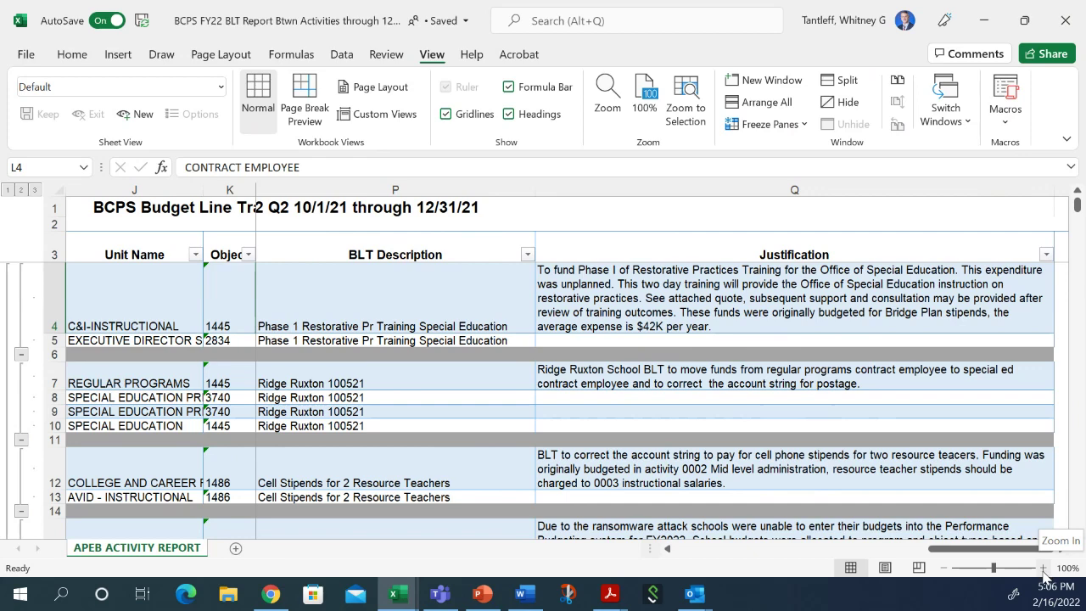
{"action": "left_click", "coordinate": [1042, 568]}
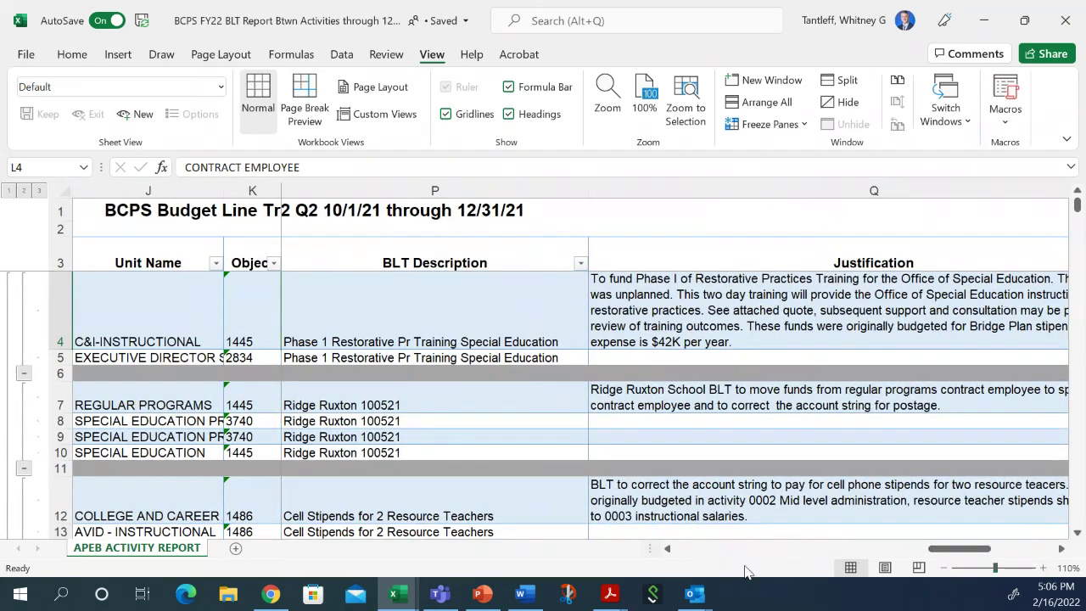
{"action": "left_click", "coordinate": [694, 550]}
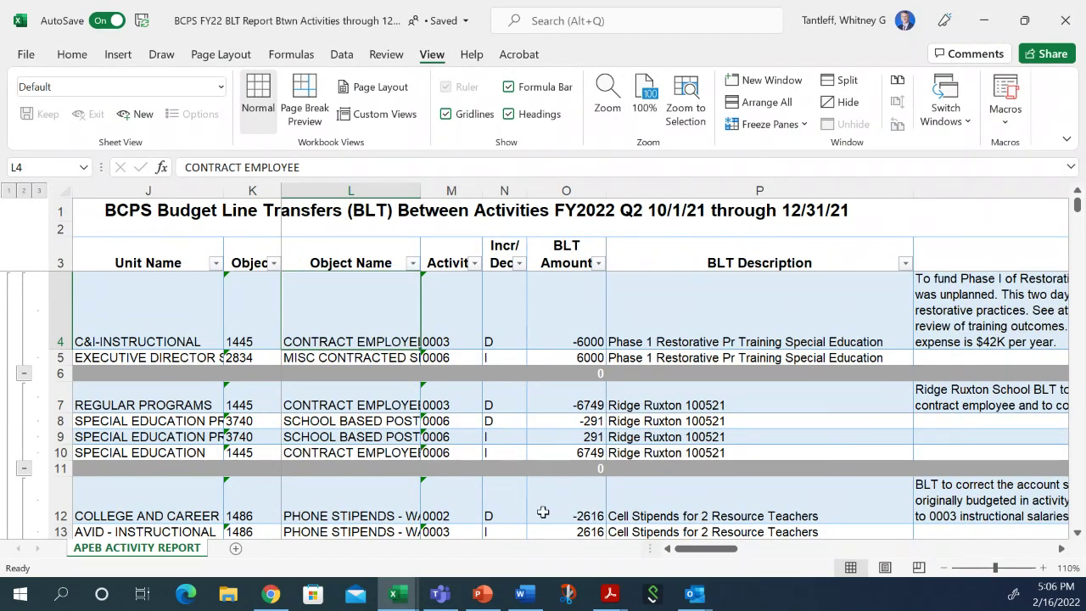
Step: Examine the amount, description and justification of the Phase 1 Restorative Practices transfer in row 4, starting from cell O4
{"action": "left_click", "coordinate": [576, 326]}
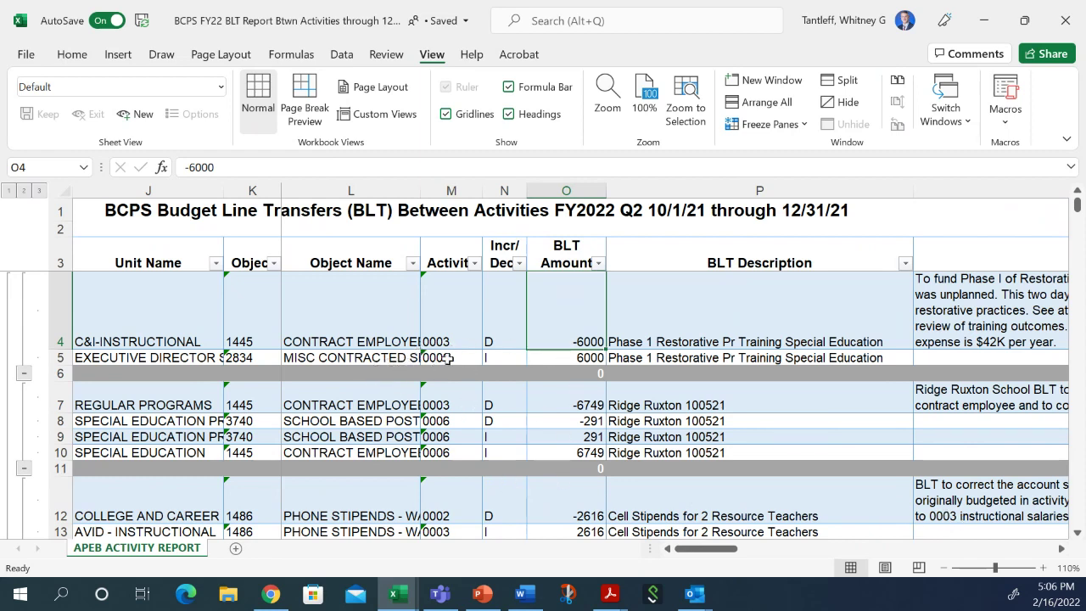
{"action": "left_click", "coordinate": [1061, 548]}
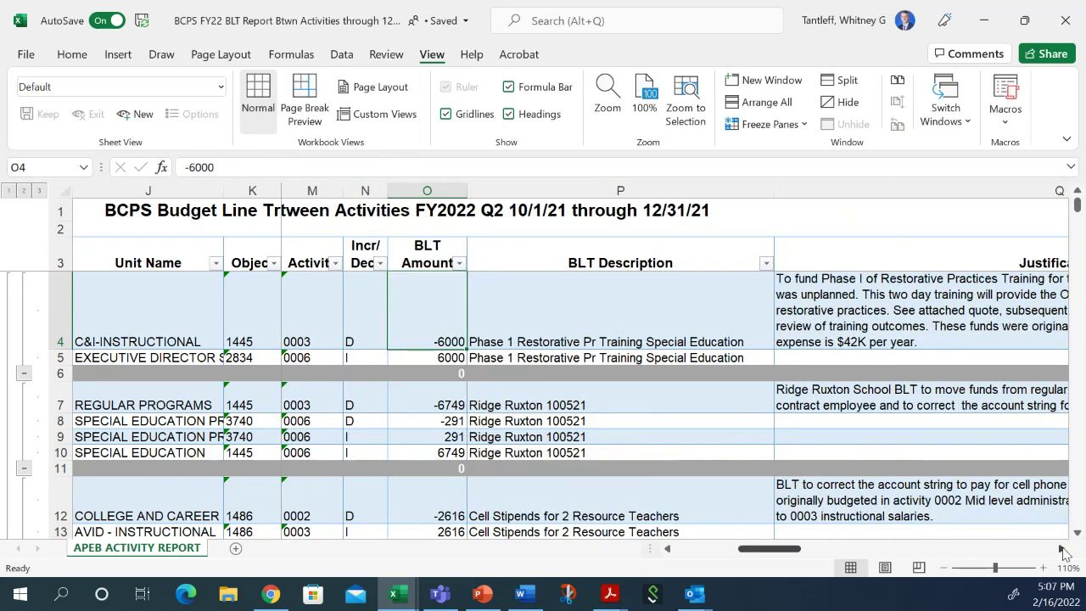
{"action": "left_click", "coordinate": [1061, 549]}
{"action": "left_click", "coordinate": [1062, 549]}
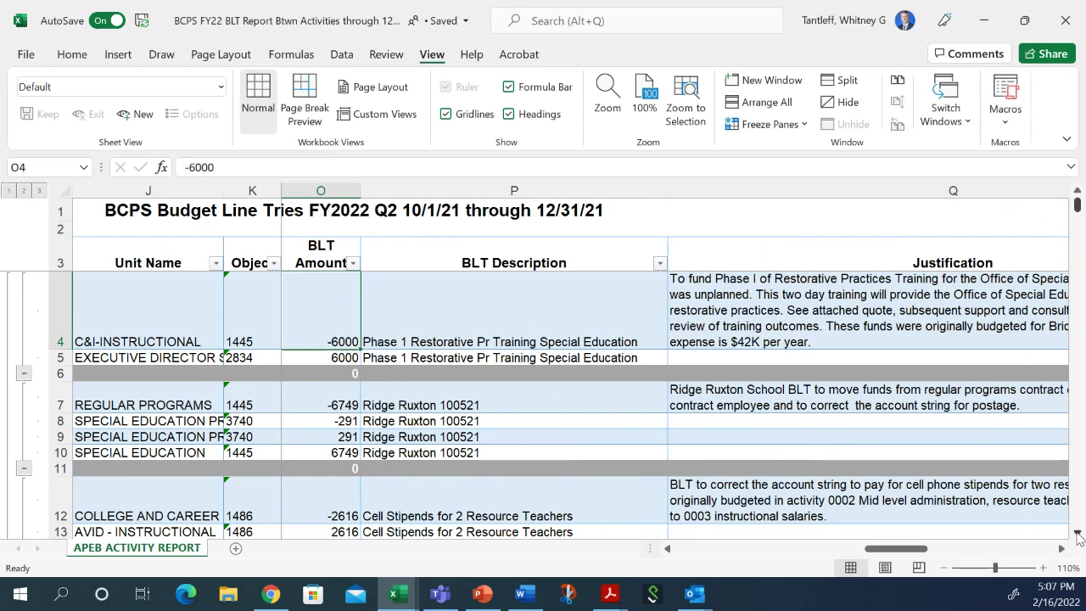
{"action": "left_click", "coordinate": [1078, 535]}
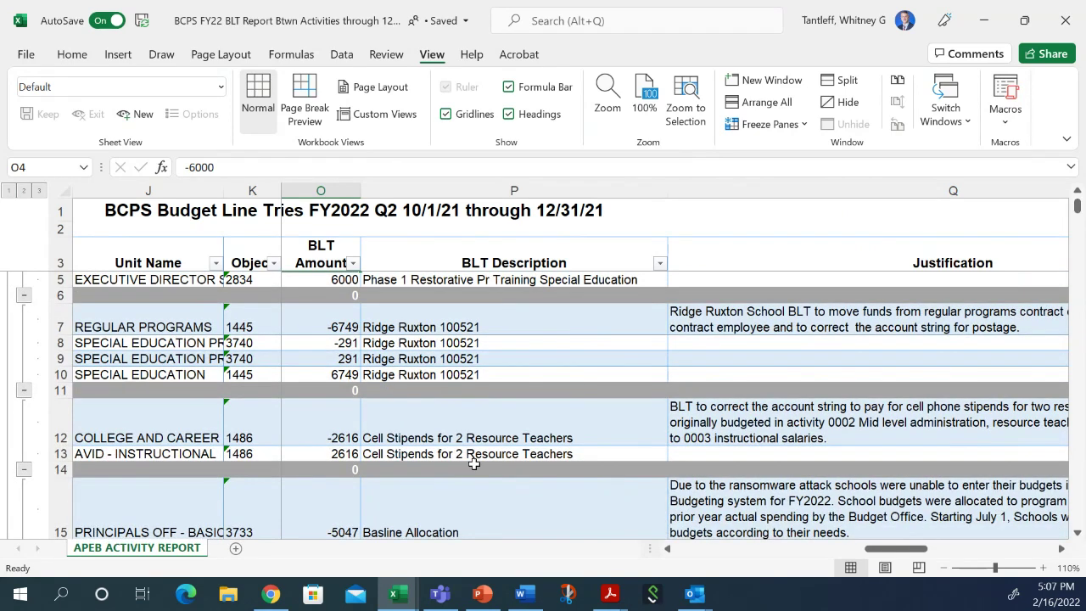
{"action": "left_click", "coordinate": [692, 550]}
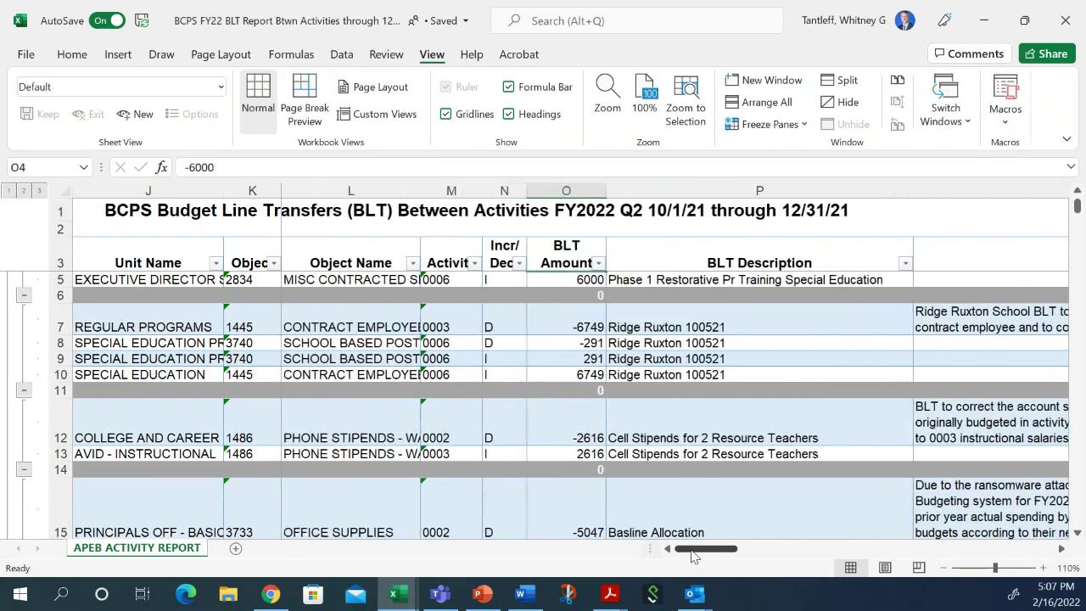
Step: Examine the cell stipend and baseline allocation transfers from row 10 down, including the columns toward Justification
{"action": "scroll", "coordinate": [678, 407], "scroll_direction": "down", "scroll_amount": 5}
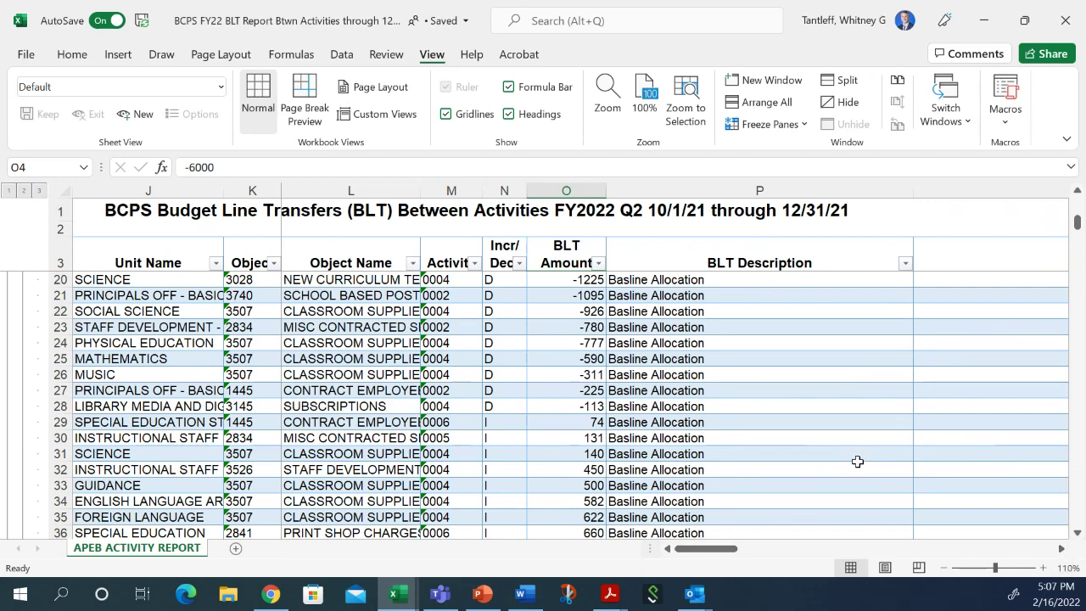
{"action": "scroll", "coordinate": [857, 463], "scroll_direction": "up", "scroll_amount": 5}
{"action": "scroll", "coordinate": [847, 493], "scroll_direction": "down", "scroll_amount": 2}
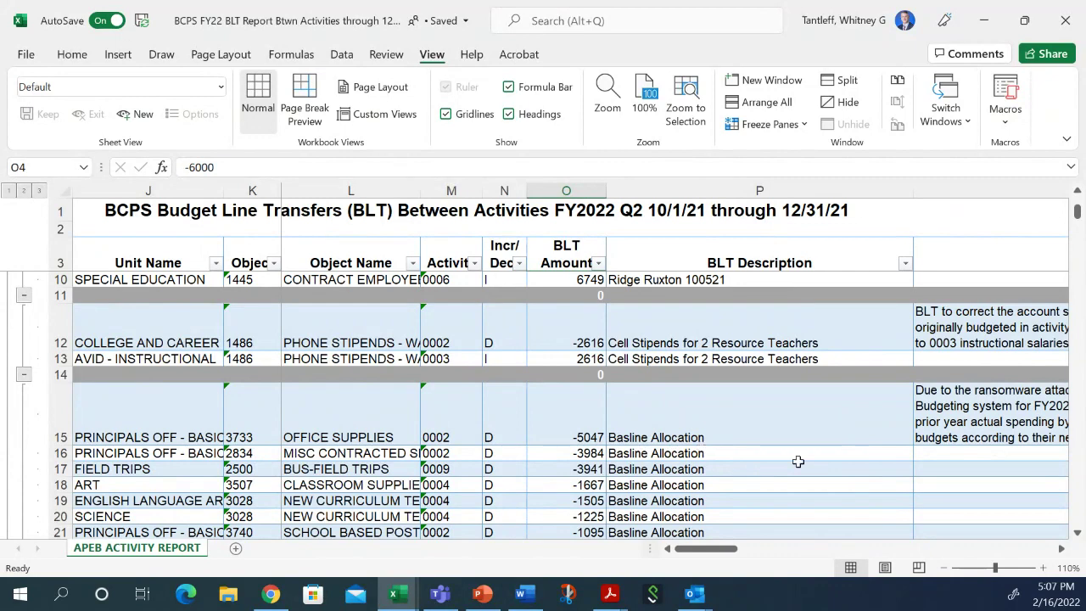
{"action": "left_click", "coordinate": [1061, 549]}
{"action": "left_click_drag", "start_coordinate": [833, 549], "coordinate": [706, 552]}
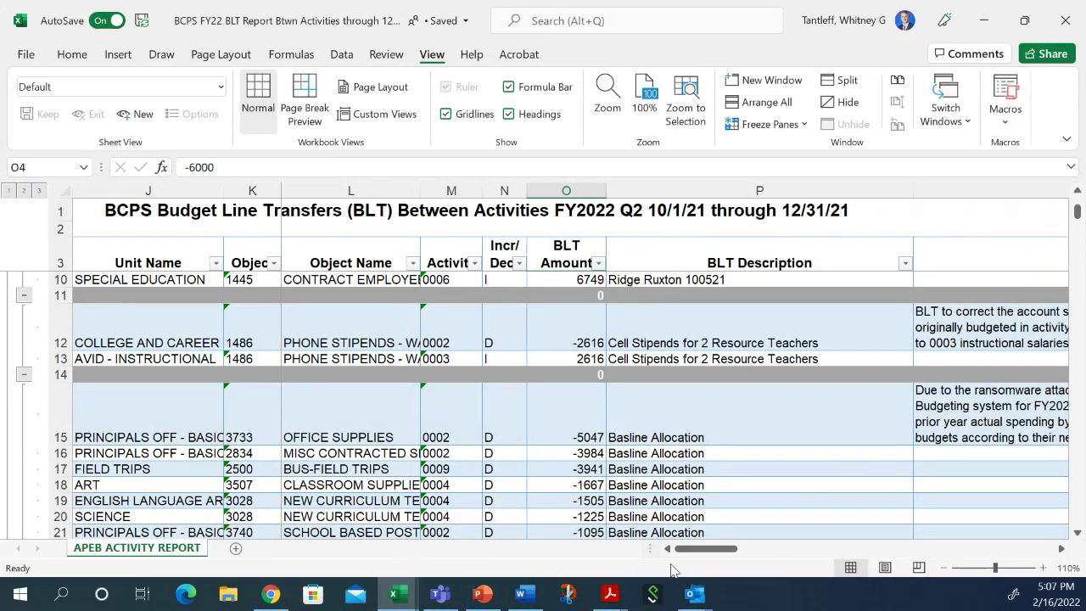
Step: Unfreeze the existing panes and freeze them again at cell H4, locking rows 1 to 3 and the columns before Department Name
{"action": "left_click", "coordinate": [803, 124]}
{"action": "left_click", "coordinate": [797, 149]}
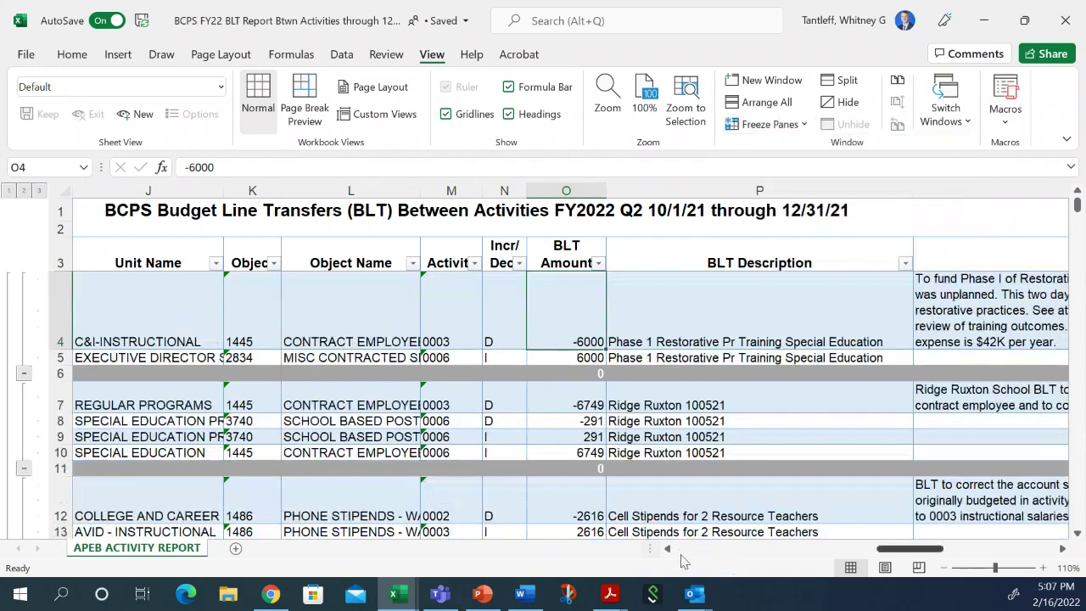
{"action": "left_click_drag", "start_coordinate": [704, 553], "coordinate": [685, 556]}
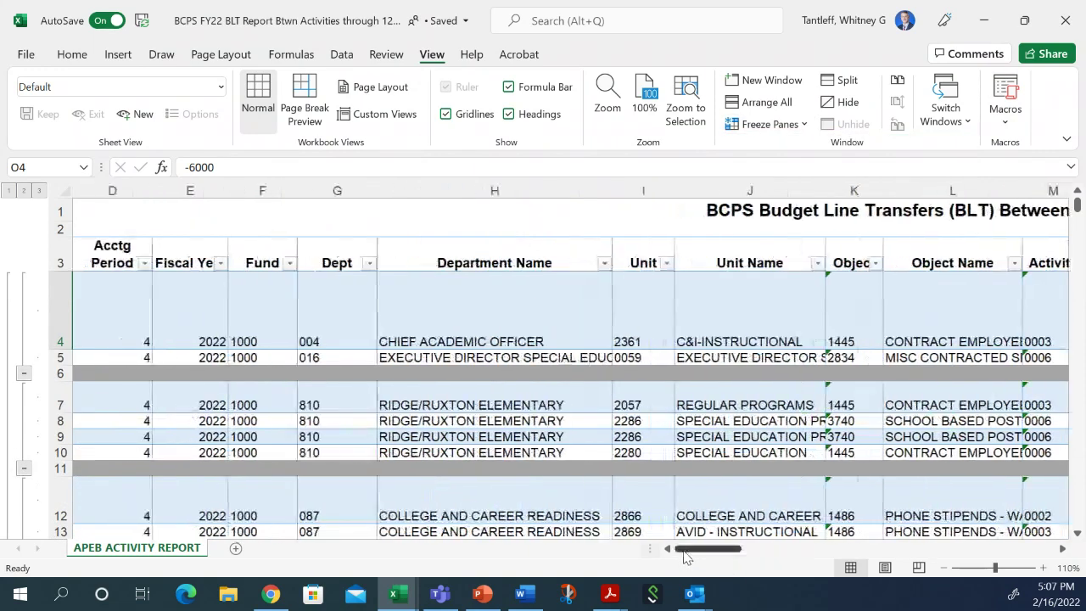
{"action": "left_click", "coordinate": [445, 295]}
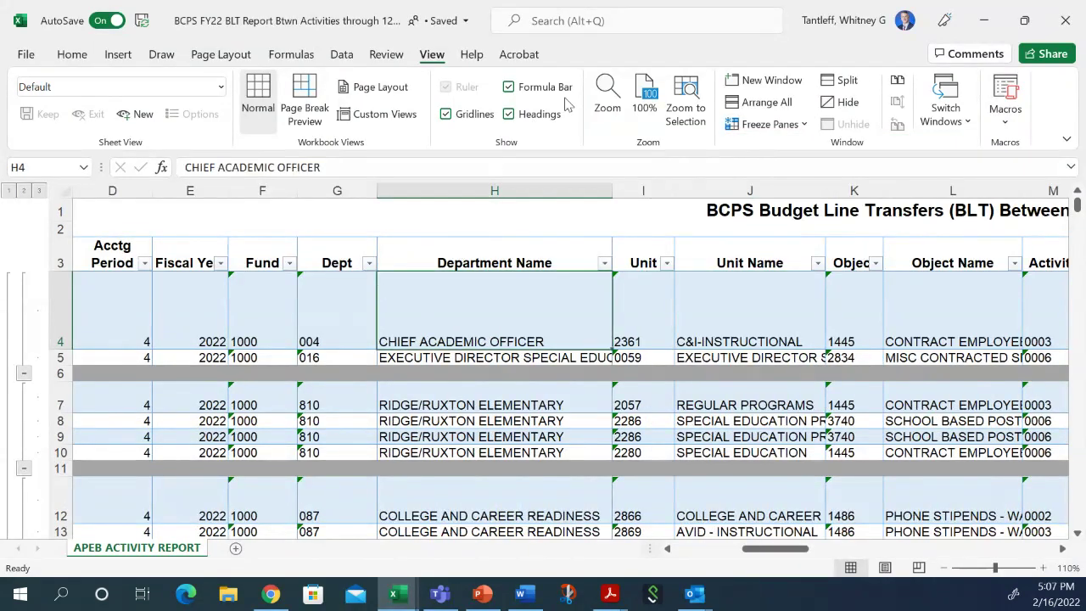
{"action": "left_click", "coordinate": [778, 125]}
{"action": "left_click", "coordinate": [768, 242]}
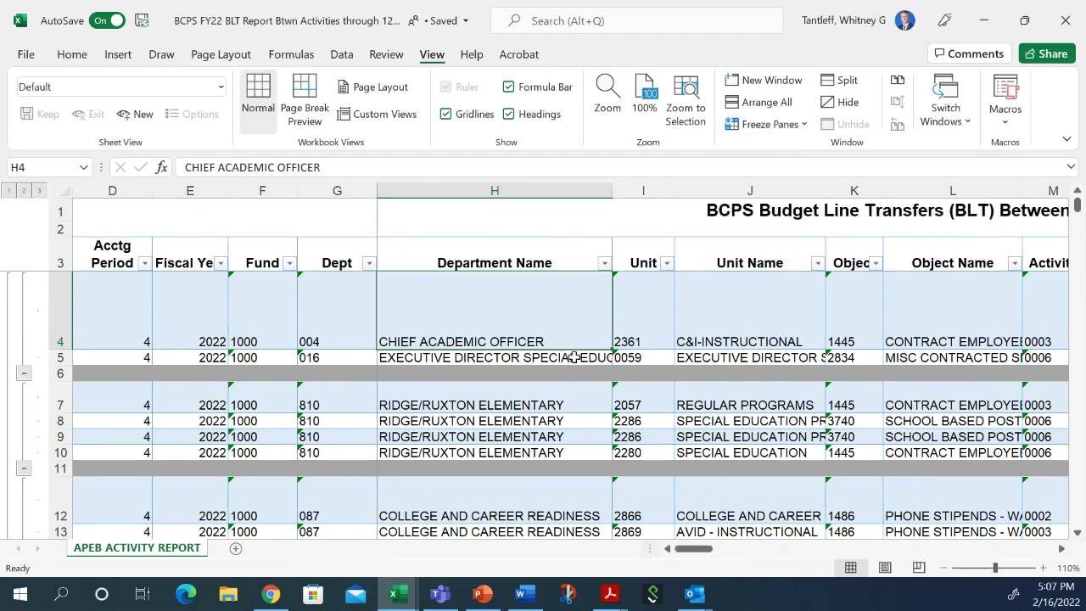
Step: Examine the department and unit names of the period 4 transfers, down to the Magnet Office rows
{"action": "scroll", "coordinate": [574, 352], "scroll_direction": "down", "scroll_amount": 4}
{"action": "scroll", "coordinate": [549, 360], "scroll_direction": "down", "scroll_amount": 7}
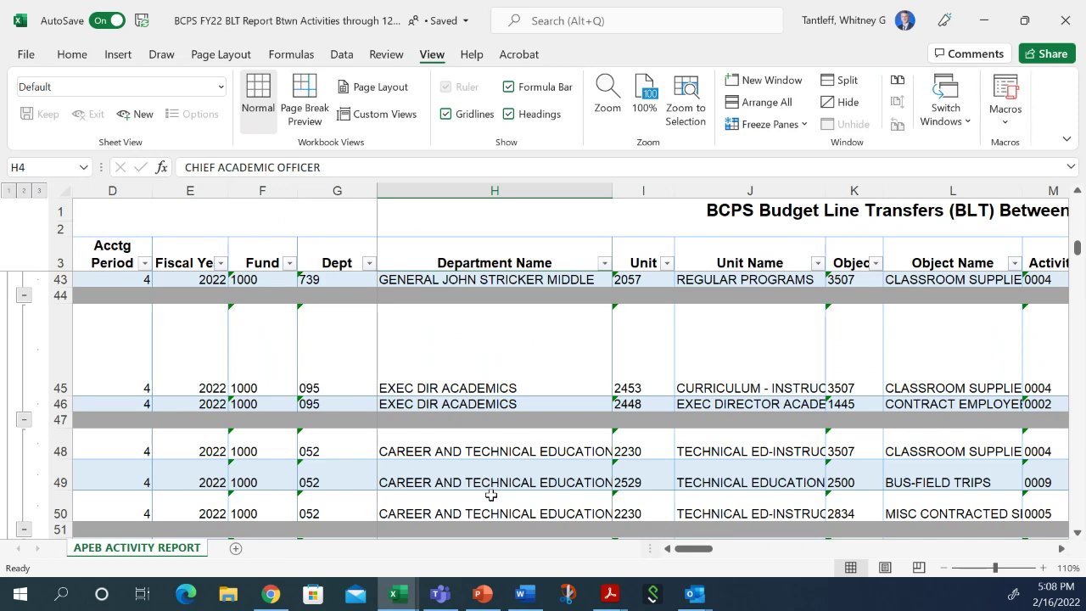
{"action": "scroll", "coordinate": [480, 412], "scroll_direction": "down", "scroll_amount": 1}
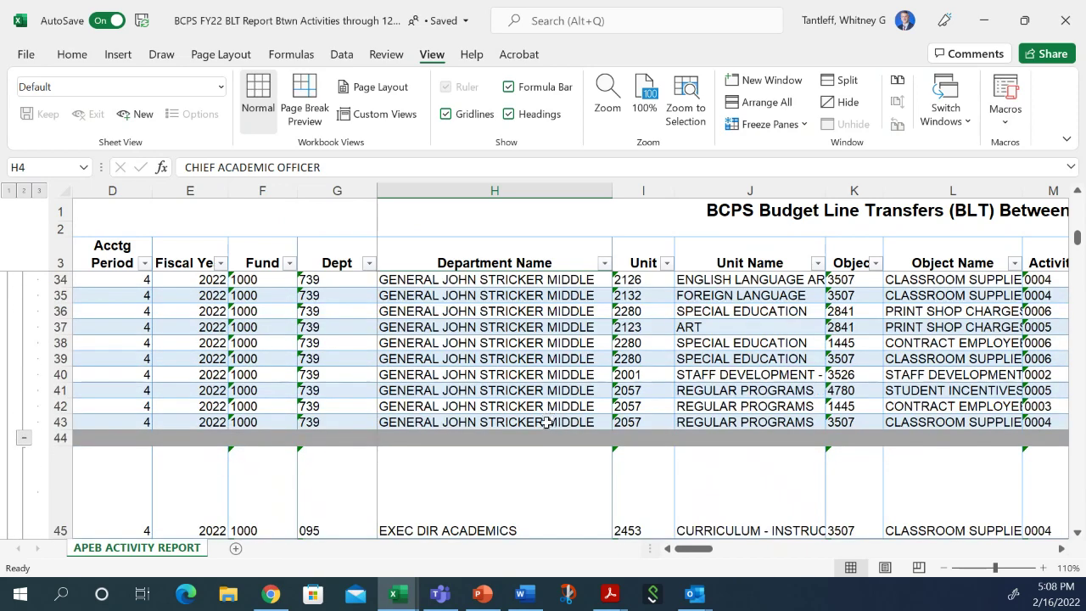
{"action": "scroll", "coordinate": [547, 418], "scroll_direction": "up", "scroll_amount": 9}
{"action": "scroll", "coordinate": [543, 417], "scroll_direction": "down", "scroll_amount": 9}
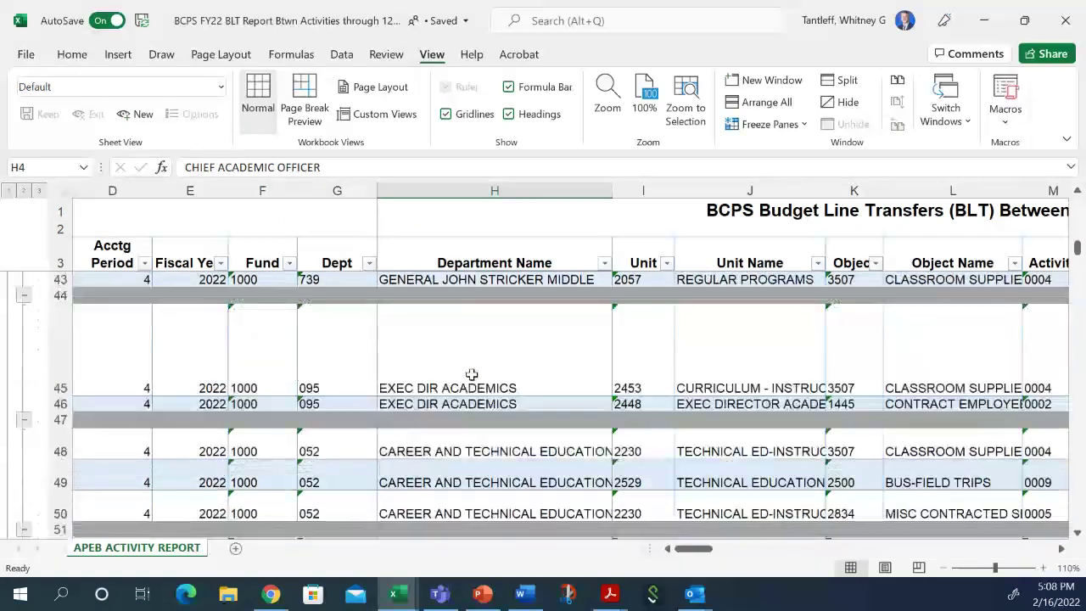
{"action": "scroll", "coordinate": [472, 375], "scroll_direction": "down", "scroll_amount": 1}
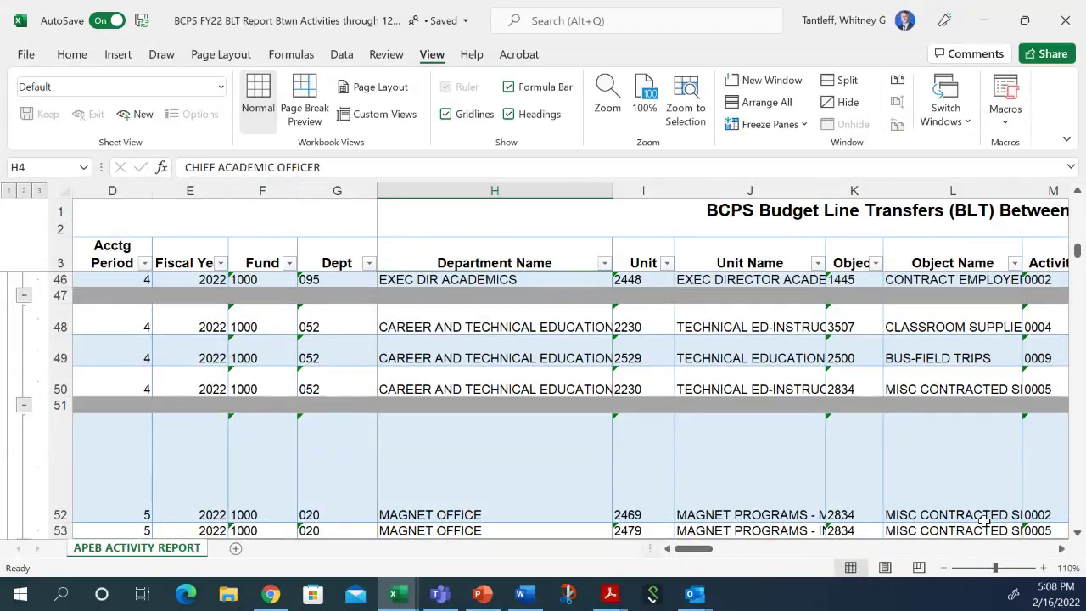
Step: Examine the objects, activities and BLT amounts of the Career and Technical Education, Magnet Programs and Equity and Cultural transfers
{"action": "left_click", "coordinate": [1061, 548]}
{"action": "left_click", "coordinate": [1060, 548]}
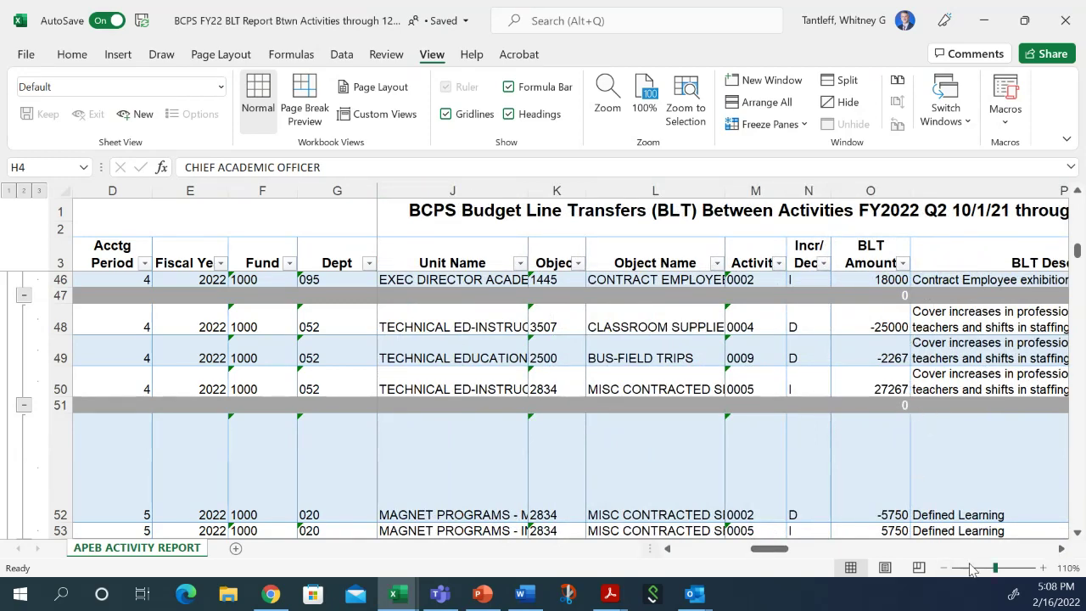
{"action": "left_click", "coordinate": [1076, 532]}
{"action": "left_click", "coordinate": [1077, 532]}
{"action": "left_click", "coordinate": [1077, 532]}
{"action": "left_click", "coordinate": [1077, 532]}
{"action": "left_click", "coordinate": [1076, 532]}
{"action": "left_click", "coordinate": [1077, 532]}
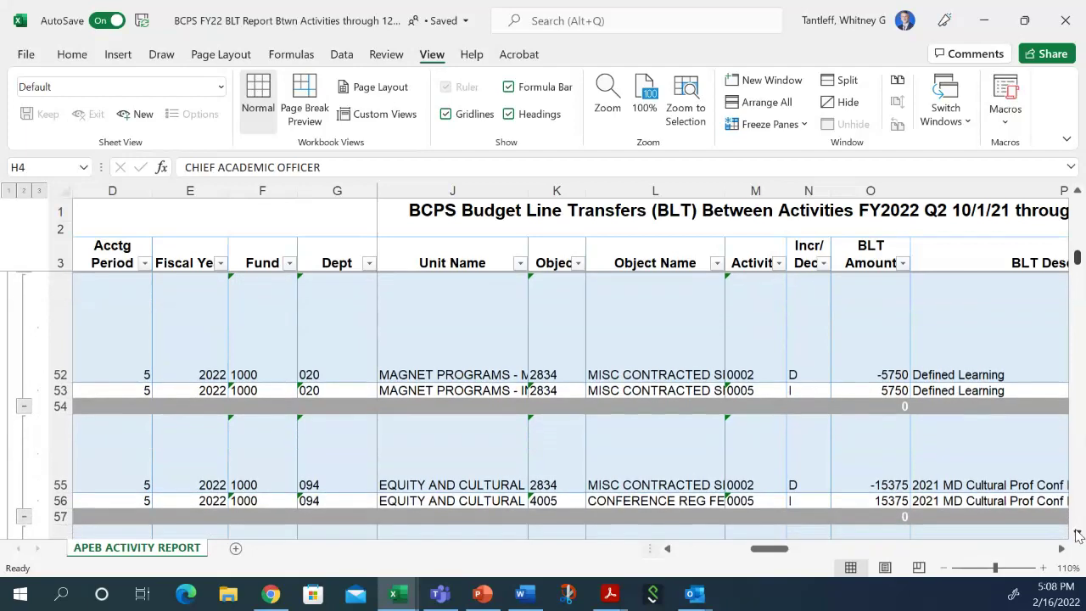
{"action": "left_click", "coordinate": [1076, 532]}
{"action": "left_click", "coordinate": [1076, 532]}
{"action": "left_click_drag", "start_coordinate": [769, 548], "coordinate": [694, 548]}
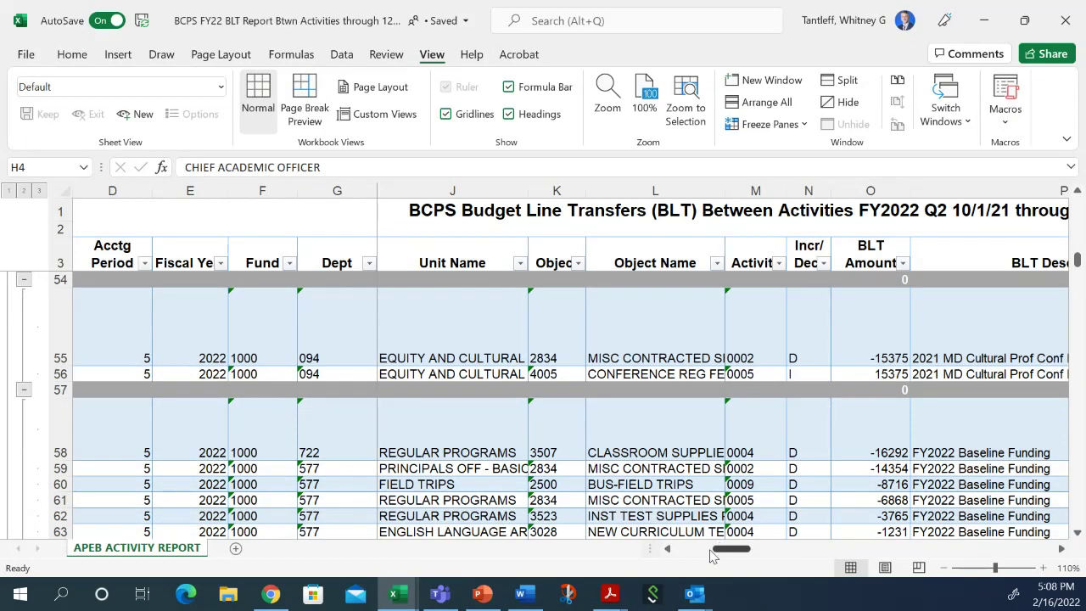
Step: Examine the period 5 rows for Lansdowne High, Cockeysville Middle and Woodlawn Middle
{"action": "scroll", "coordinate": [535, 444], "scroll_direction": "down", "scroll_amount": 10}
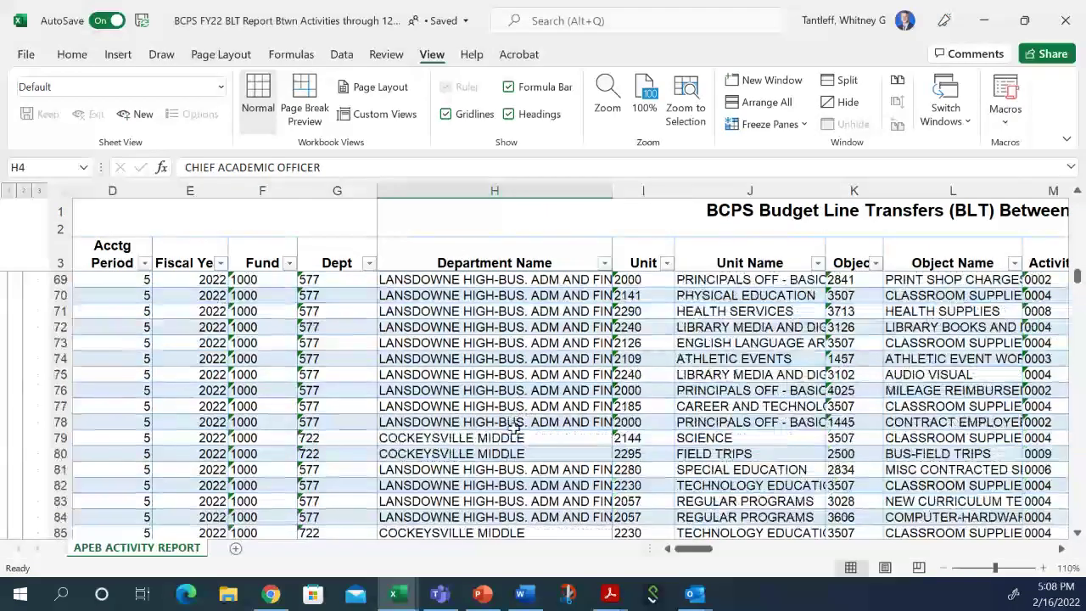
{"action": "scroll", "coordinate": [519, 430], "scroll_direction": "down", "scroll_amount": 10}
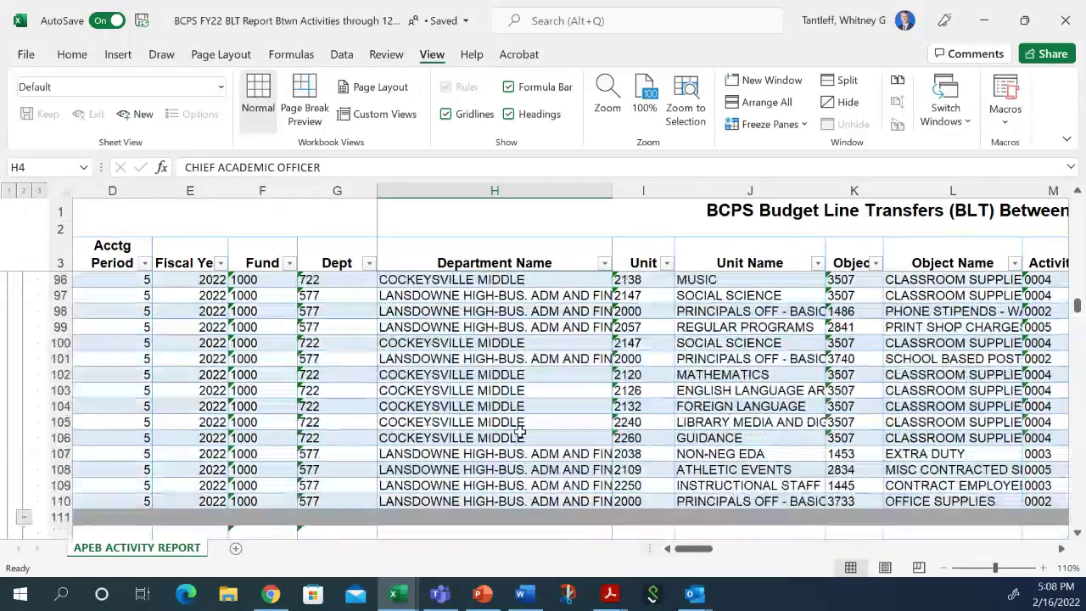
{"action": "scroll", "coordinate": [519, 430], "scroll_direction": "down", "scroll_amount": 3}
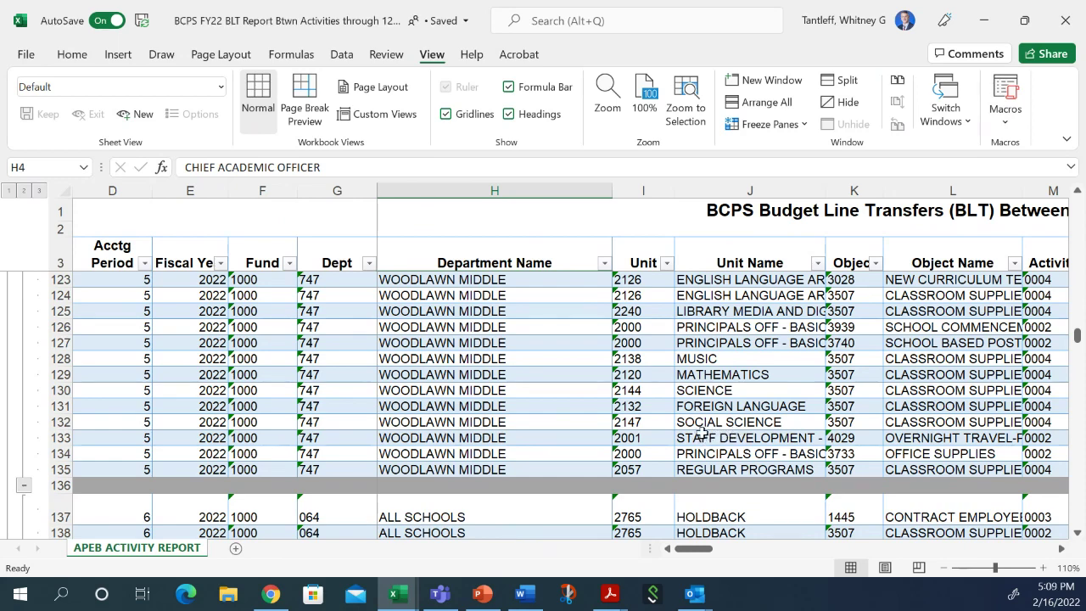
Step: Examine the period 6 holdback transfer from All Schools through the individual schools' Regular Programs rows, ending at row 287
{"action": "scroll", "coordinate": [704, 421], "scroll_direction": "down", "scroll_amount": 5}
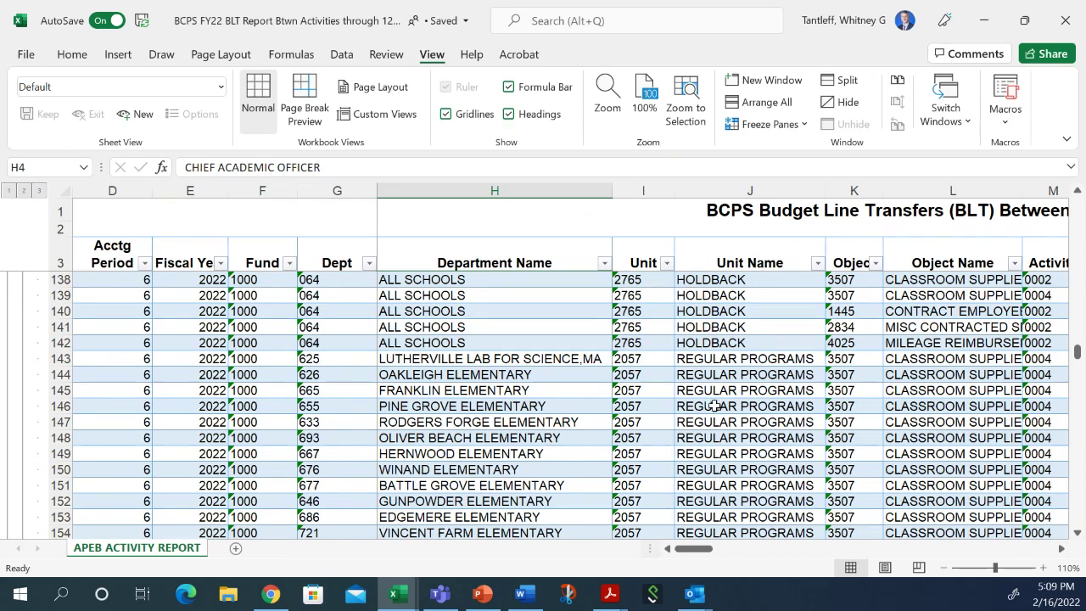
{"action": "scroll", "coordinate": [632, 410], "scroll_direction": "down", "scroll_amount": 11}
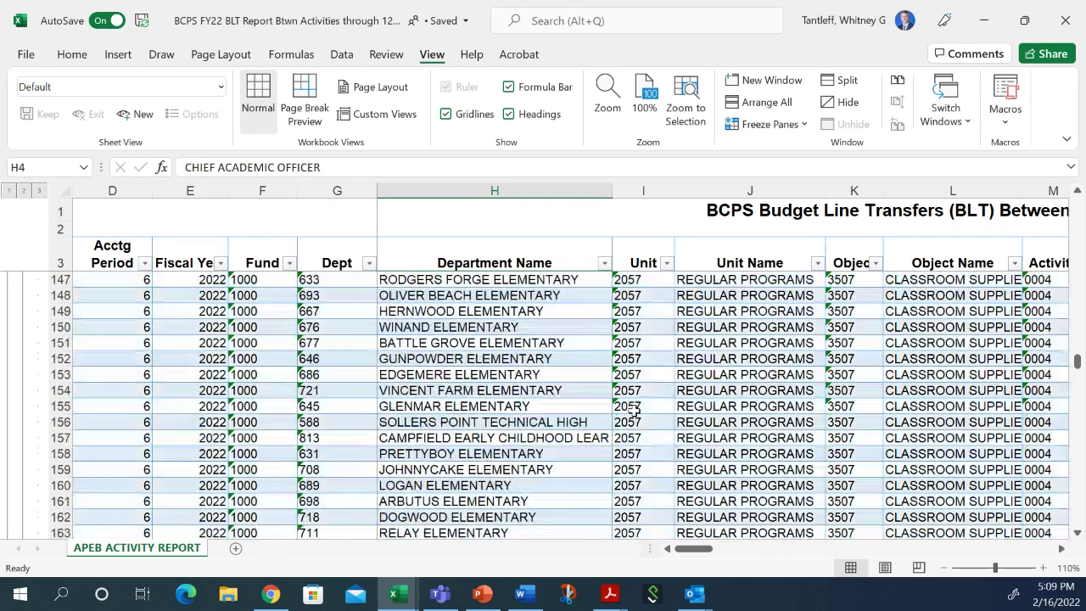
{"action": "scroll", "coordinate": [647, 391], "scroll_direction": "down", "scroll_amount": 20}
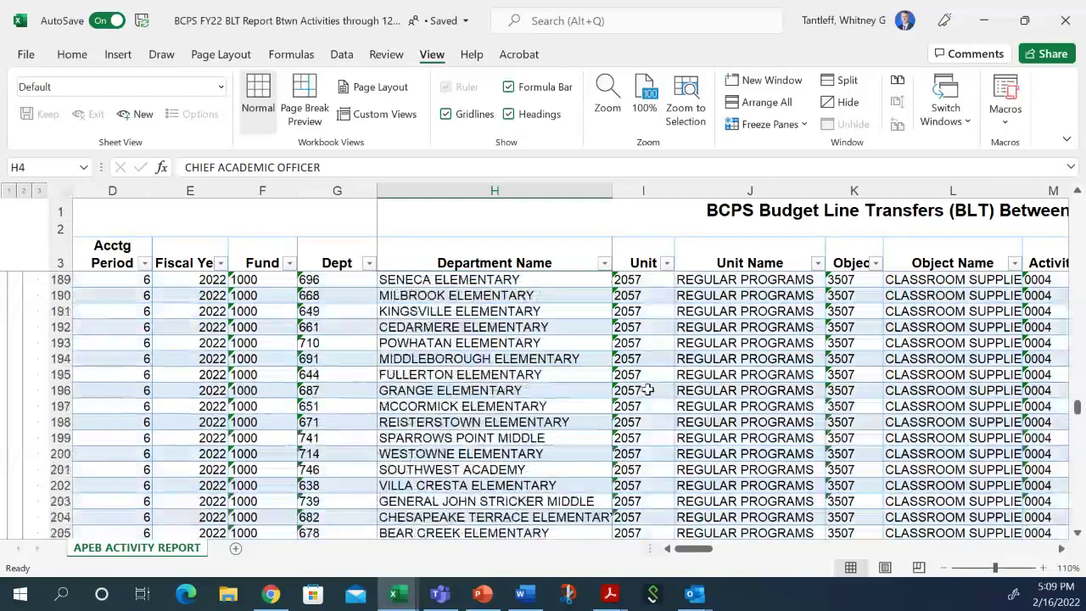
{"action": "scroll", "coordinate": [651, 381], "scroll_direction": "down", "scroll_amount": 11}
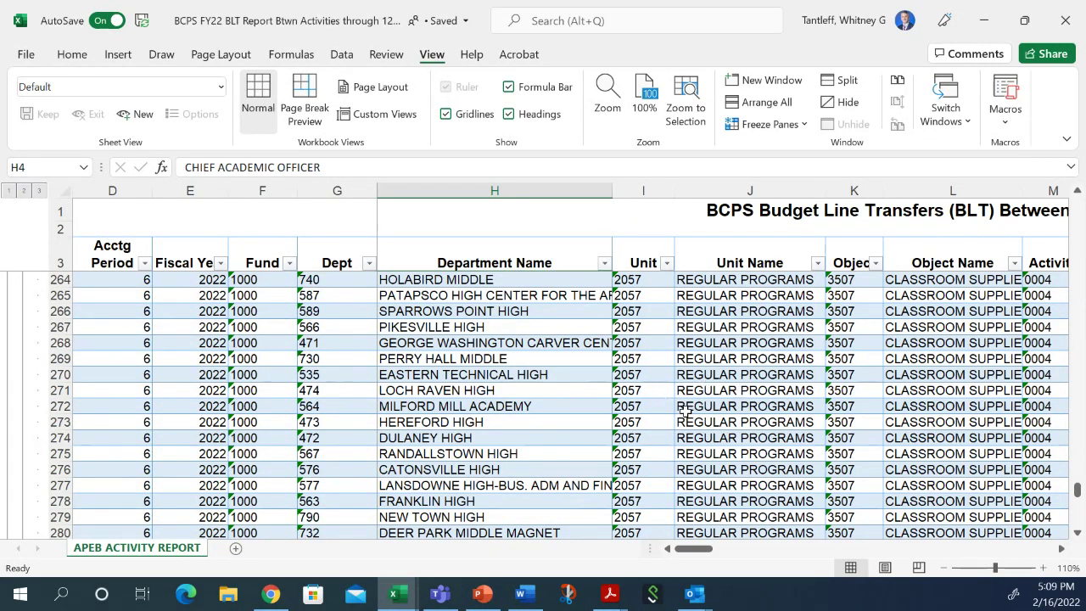
{"action": "scroll", "coordinate": [685, 399], "scroll_direction": "down", "scroll_amount": 4}
{"action": "scroll", "coordinate": [651, 373], "scroll_direction": "down", "scroll_amount": 2}
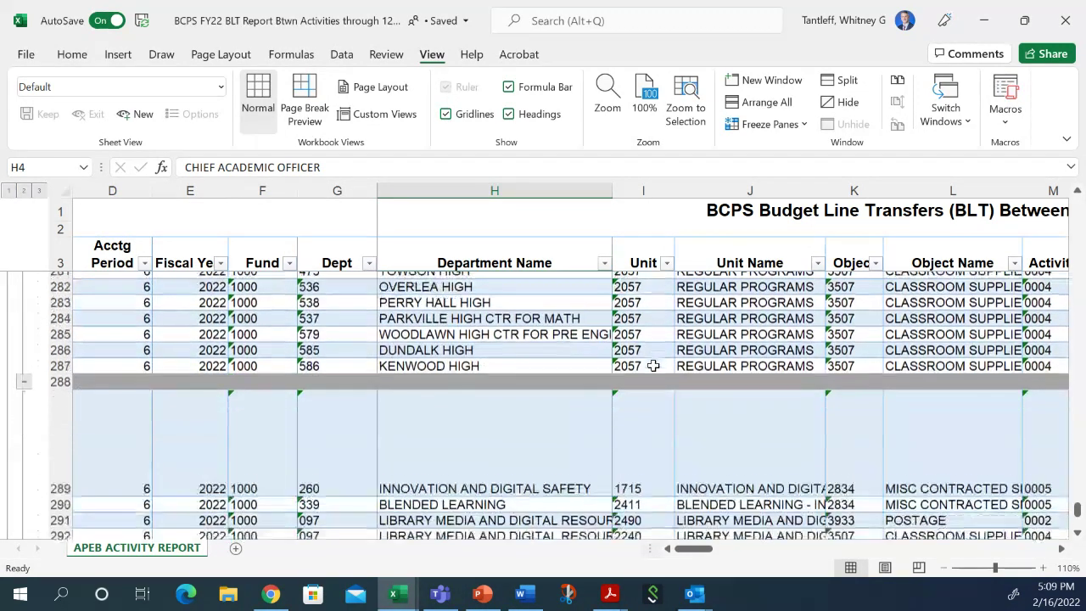
Step: Examine the objects, activities, amounts and BLT descriptions of the Innovation and Digital Safety transfer group in rows 289 to 293
{"action": "scroll", "coordinate": [652, 365], "scroll_direction": "down", "scroll_amount": 1}
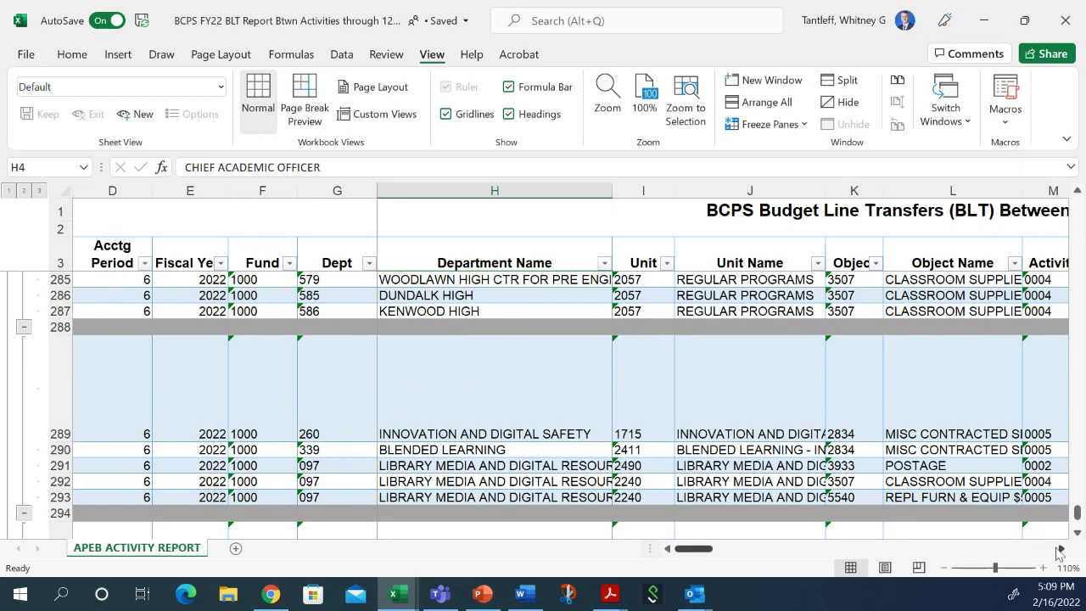
{"action": "left_click", "coordinate": [1061, 549]}
{"action": "left_click", "coordinate": [1060, 549]}
{"action": "left_click", "coordinate": [1060, 549]}
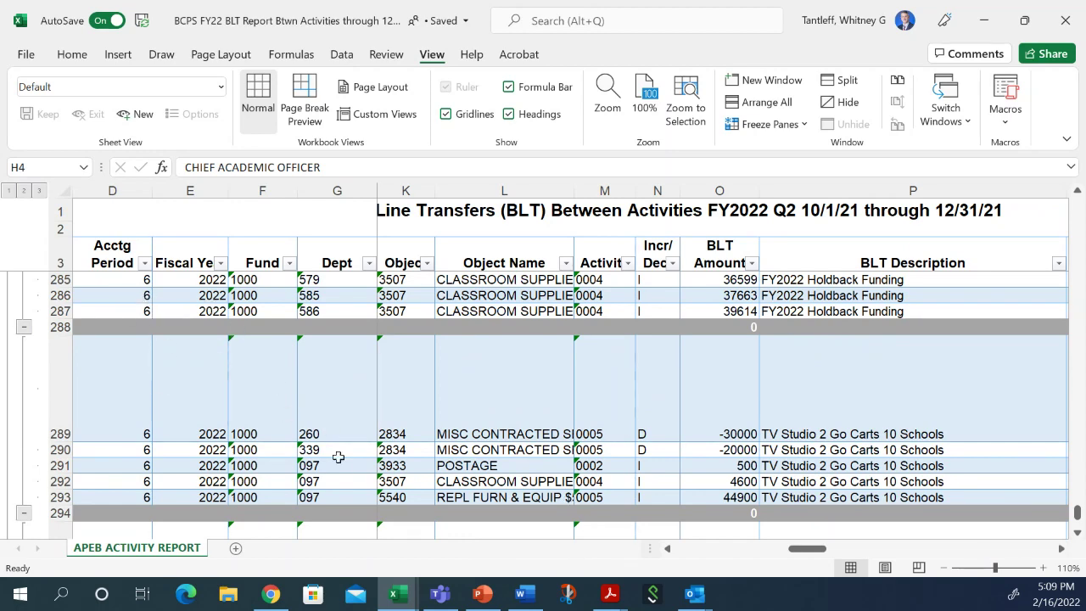
Step: Return from the period 6 holdback rows to the start of the Woodlawn Middle transfer and select its Dept cell in row 112
{"action": "scroll", "coordinate": [679, 405], "scroll_direction": "up", "scroll_amount": 3}
{"action": "scroll", "coordinate": [637, 463], "scroll_direction": "up", "scroll_amount": 1}
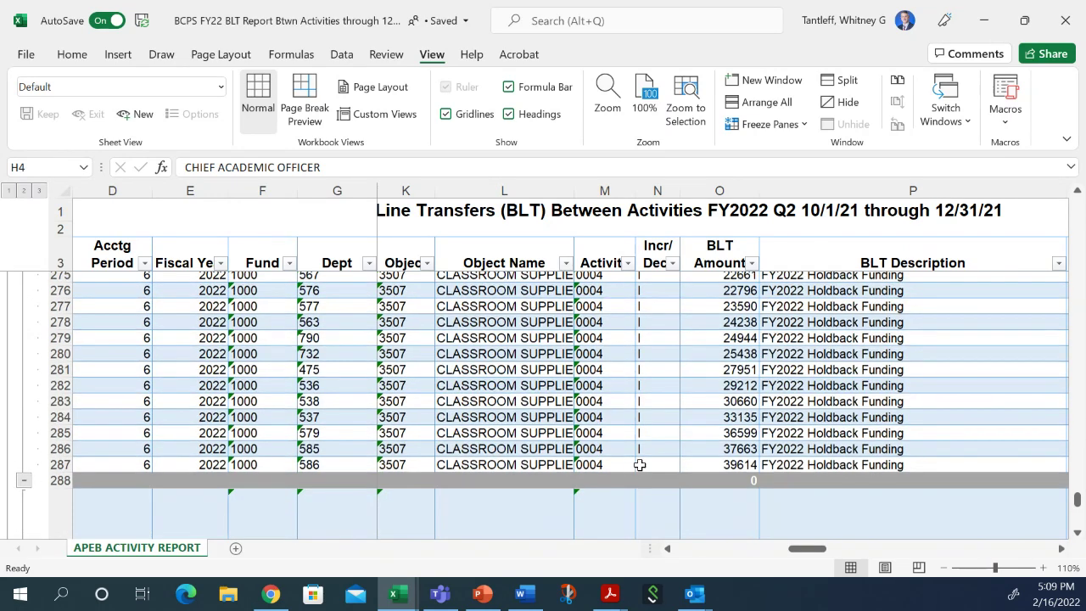
{"action": "left_click", "coordinate": [694, 548]}
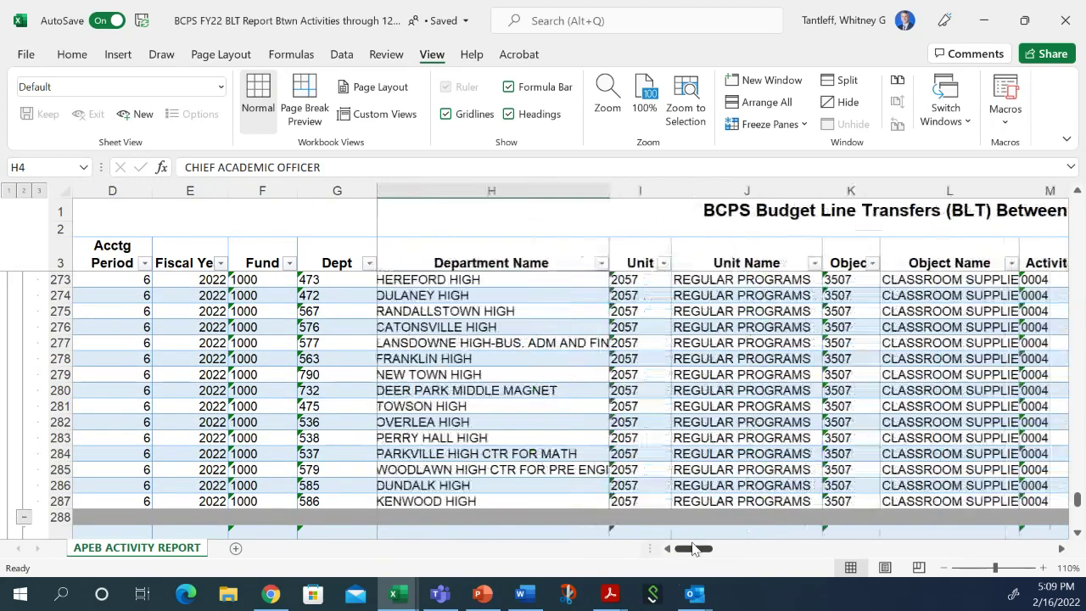
{"action": "scroll", "coordinate": [472, 422], "scroll_direction": "up", "scroll_amount": 5}
{"action": "scroll", "coordinate": [472, 422], "scroll_direction": "up", "scroll_amount": 20}
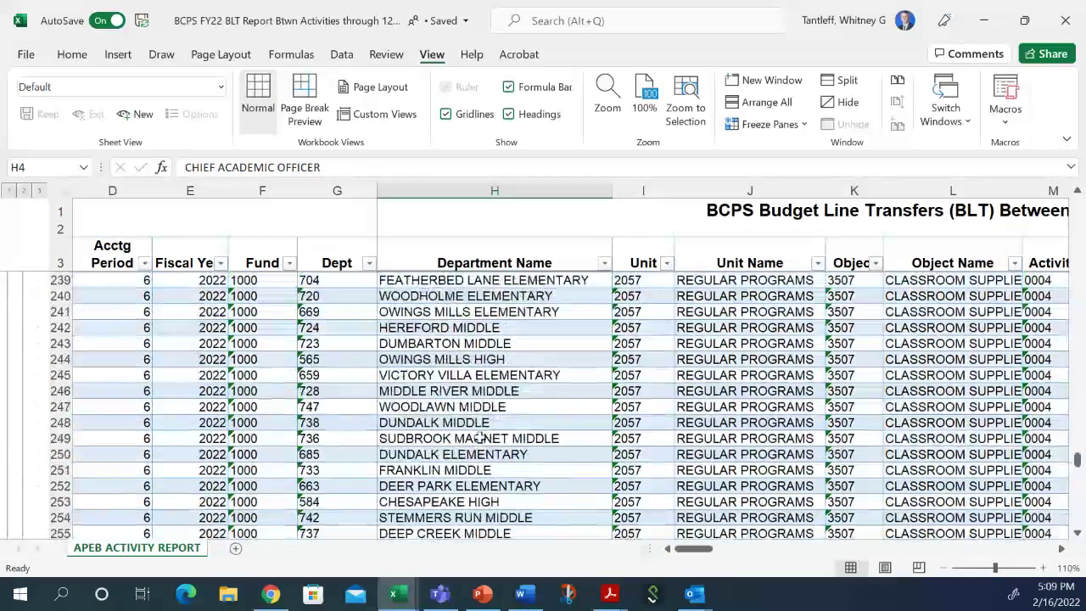
{"action": "scroll", "coordinate": [481, 452], "scroll_direction": "up", "scroll_amount": 20}
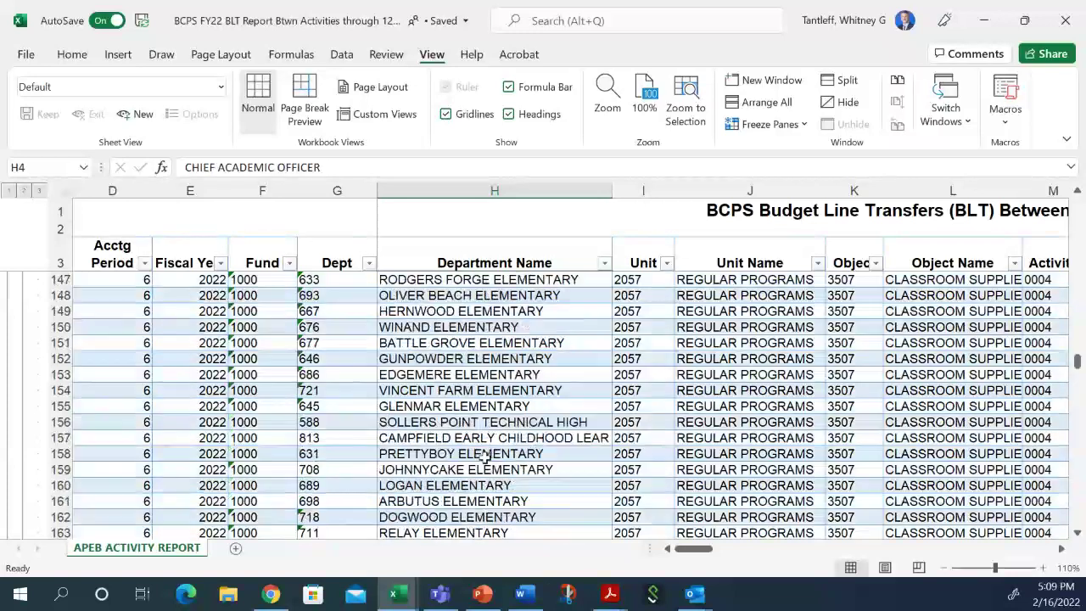
{"action": "scroll", "coordinate": [483, 456], "scroll_direction": "down", "scroll_amount": 2}
{"action": "scroll", "coordinate": [483, 452], "scroll_direction": "up", "scroll_amount": 1}
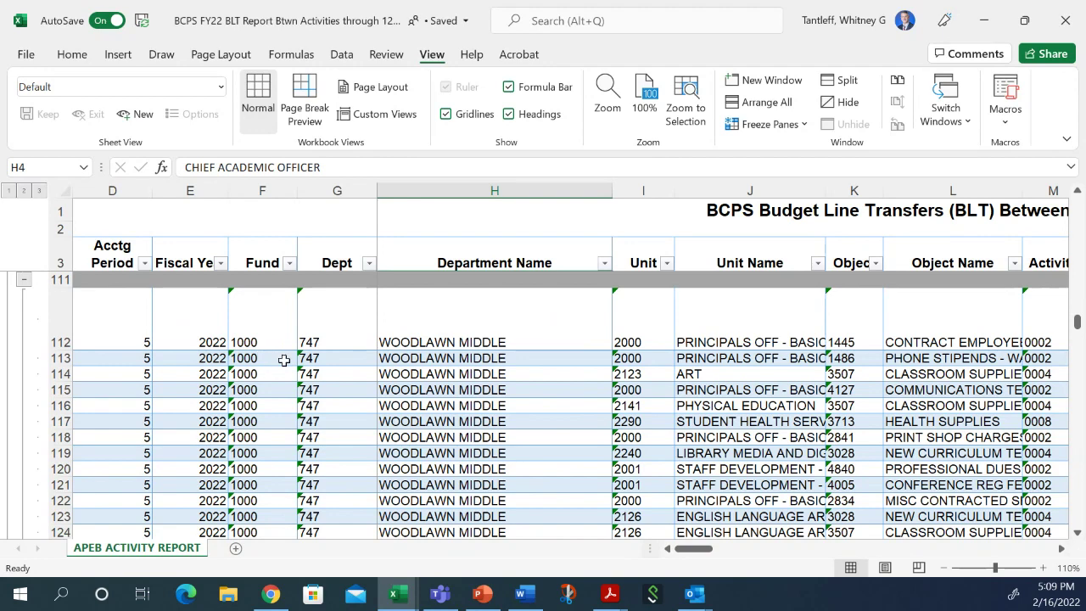
{"action": "left_click", "coordinate": [350, 340]}
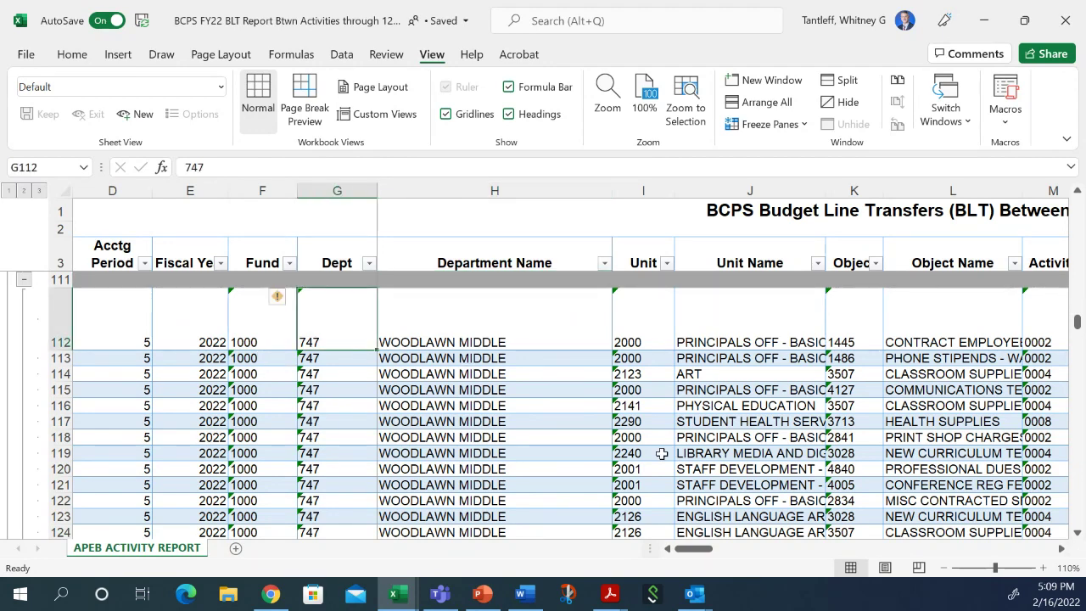
Step: Examine the unit, object, activity and increase/decrease entries of Woodlawn Middle's contract employee line in row 112
{"action": "key", "text": "Right"}
{"action": "key", "text": "Right"}
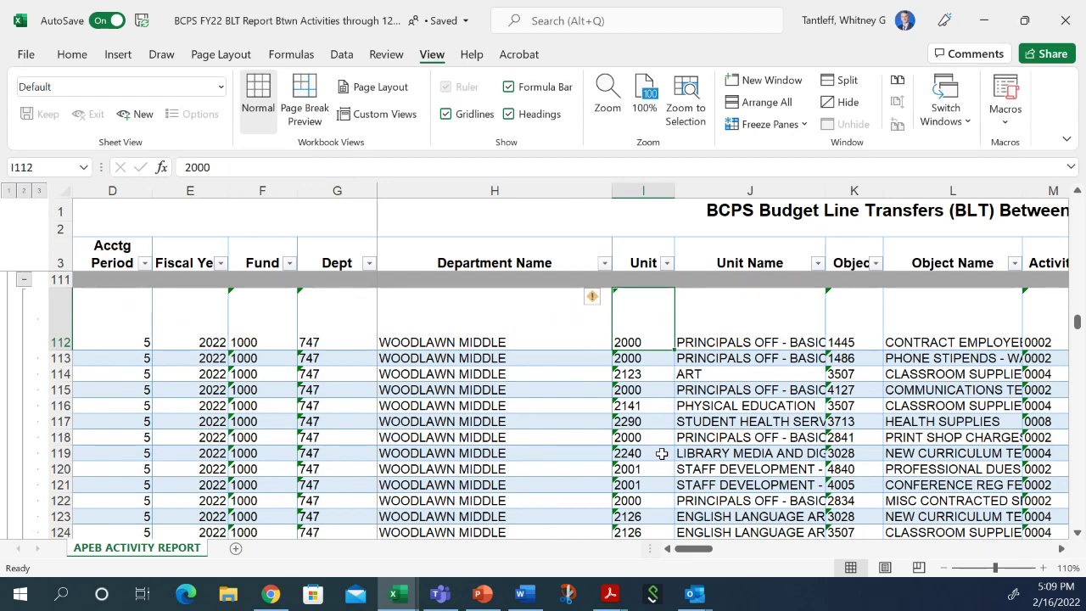
{"action": "key", "text": "Right"}
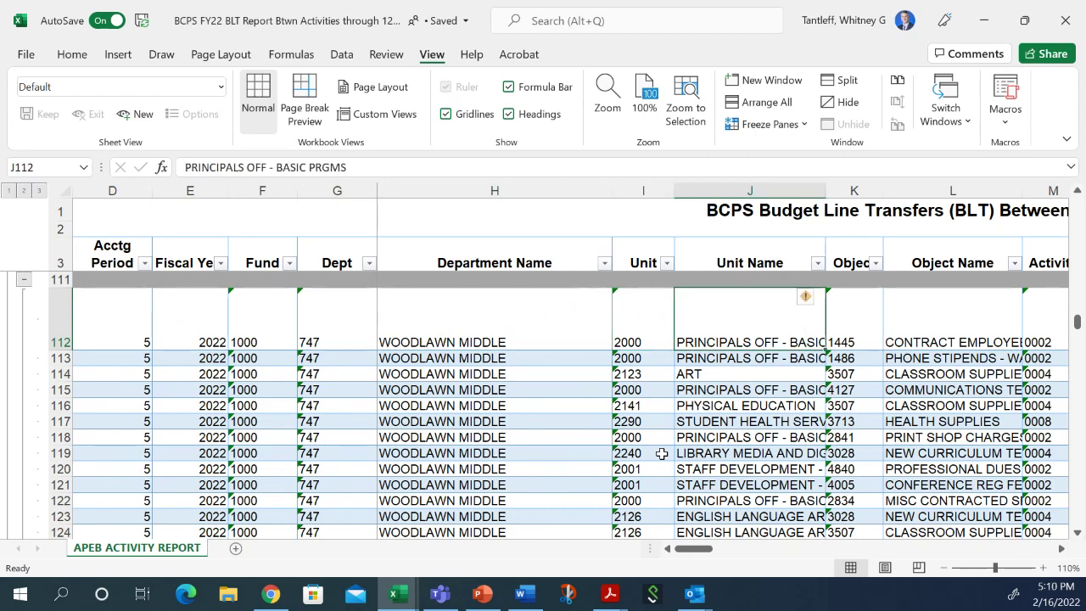
{"action": "key", "text": "Right"}
{"action": "key", "text": "Right"}
{"action": "key", "text": "Right"}
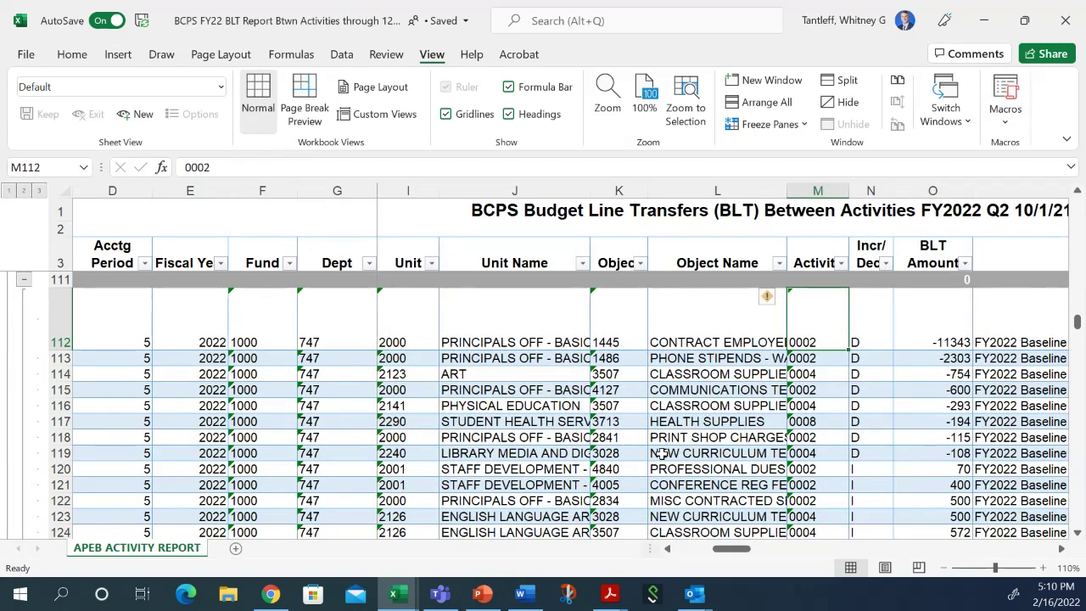
{"action": "key", "text": "Right"}
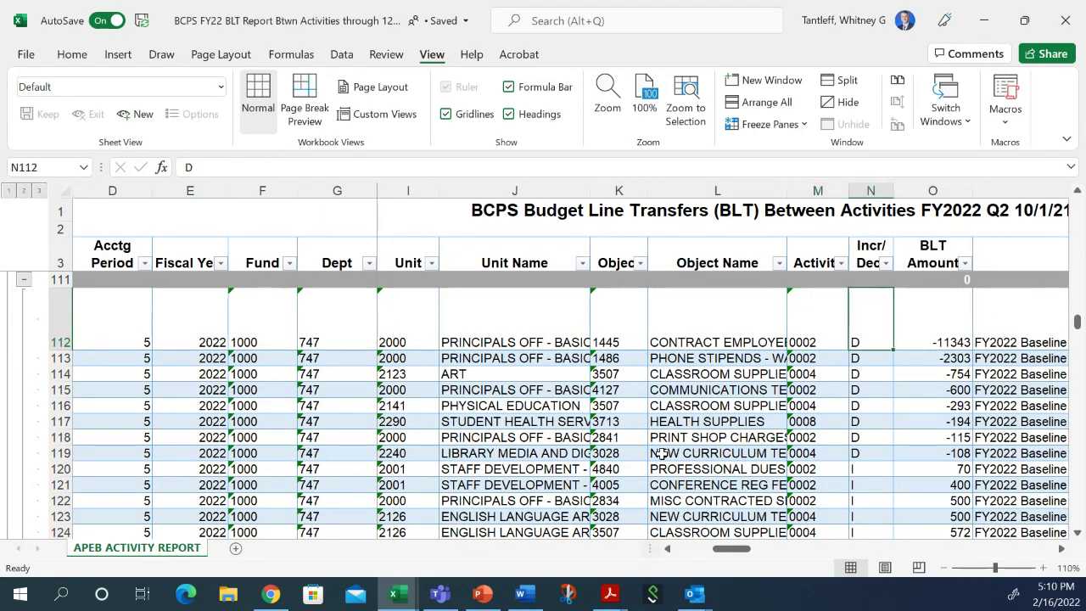
{"action": "key", "text": "Left"}
{"action": "key", "text": "Left"}
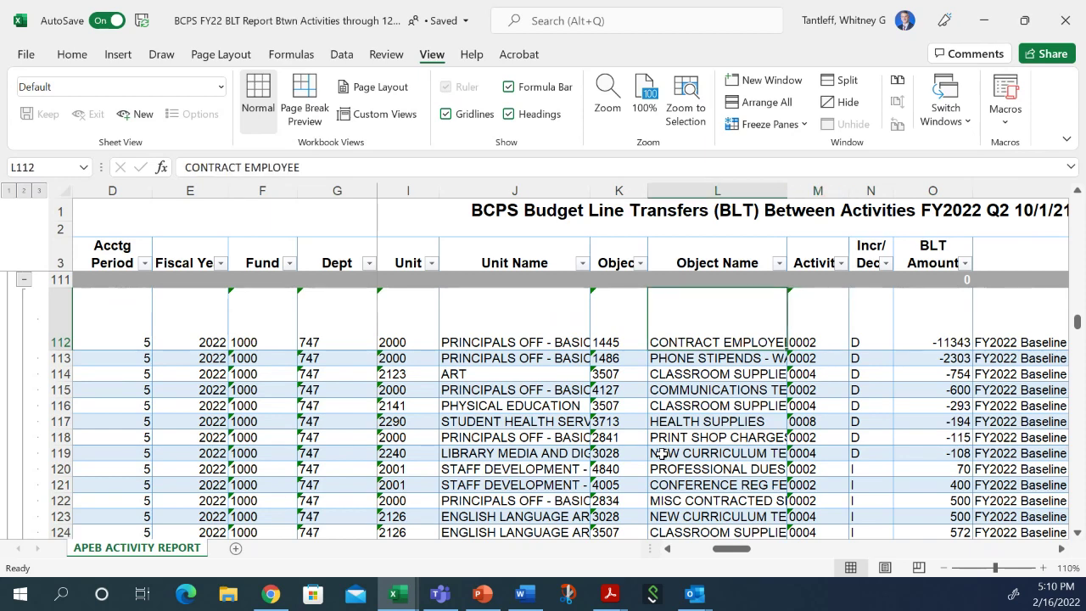
Step: Examine the phone stipends line in row 113, and select the BLT amounts of rows 112 and 113 to get their combined sum
{"action": "key", "text": "Left"}
{"action": "key", "text": "Down"}
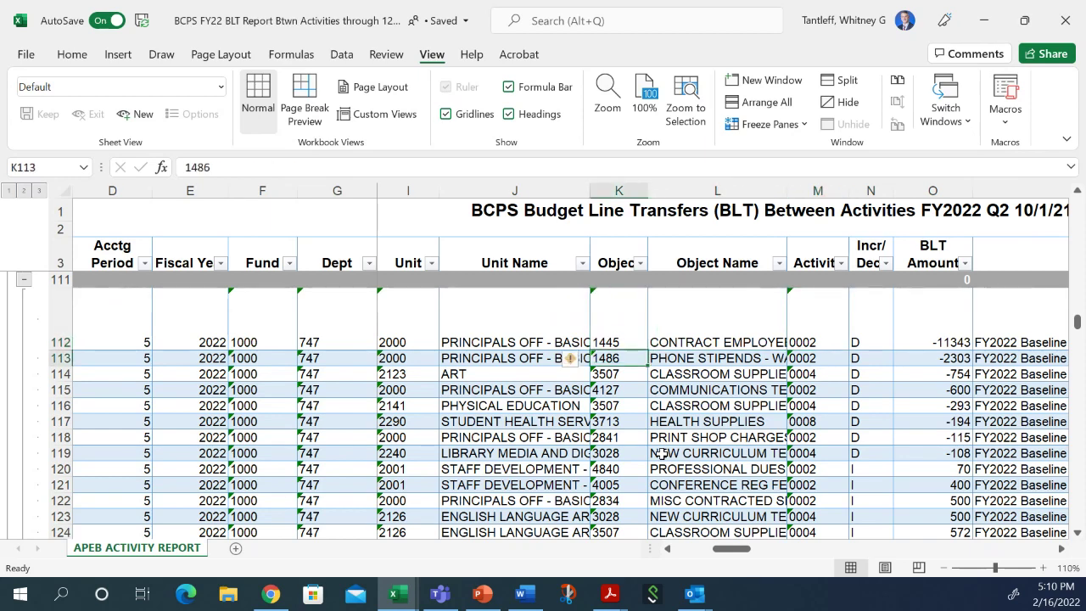
{"action": "key", "text": "Right"}
{"action": "key", "text": "Right"}
{"action": "key", "text": "Right"}
{"action": "key", "text": "Right"}
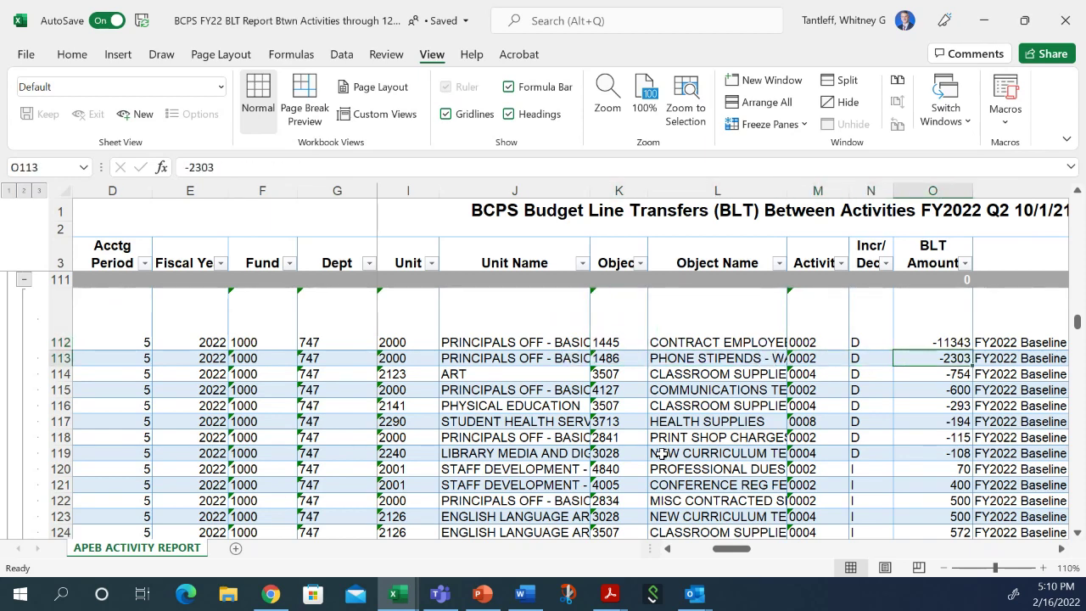
{"action": "key", "text": "shift+Up"}
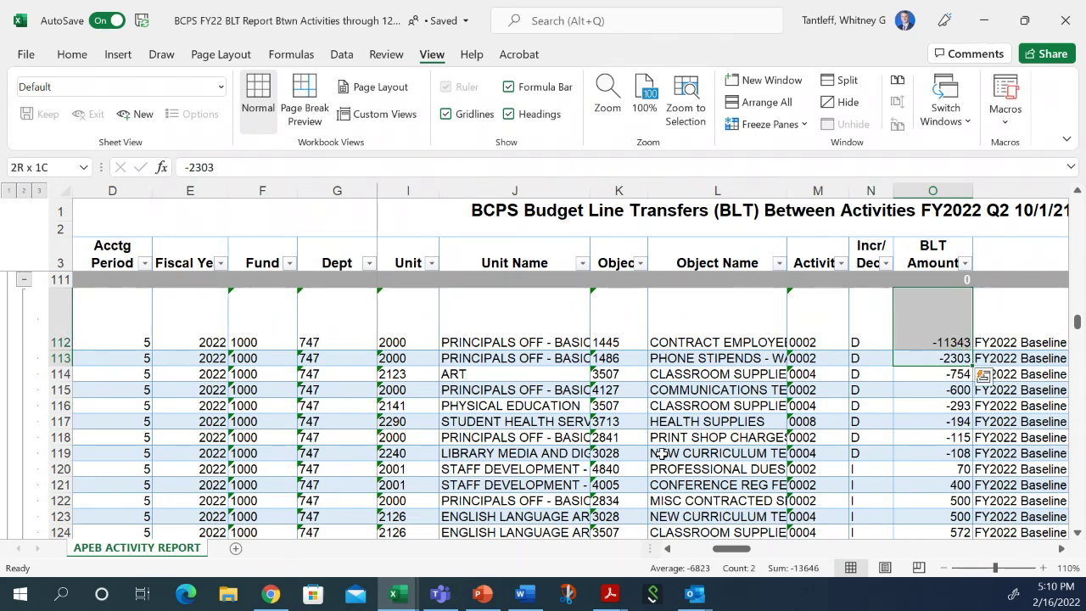
{"action": "key", "text": "Down"}
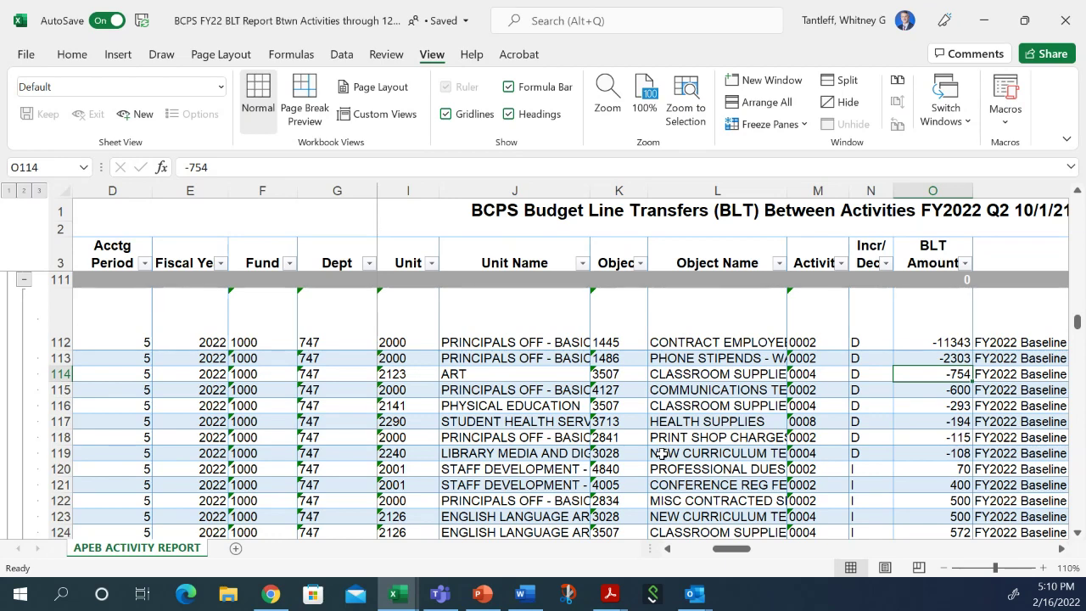
{"action": "key", "text": "shift+Down"}
{"action": "key", "text": "shift+Down"}
{"action": "key", "text": "shift+Down"}
{"action": "key", "text": "shift+Down"}
{"action": "key", "text": "shift+Down"}
{"action": "key", "text": "shift+Down"}
{"action": "key", "text": "shift+Down"}
{"action": "key", "text": "shift+Down"}
{"action": "key", "text": "shift+Down"}
{"action": "key", "text": "shift+Down"}
{"action": "key", "text": "shift+Down"}
{"action": "key", "text": "shift+Down"}
{"action": "key", "text": "shift+Down"}
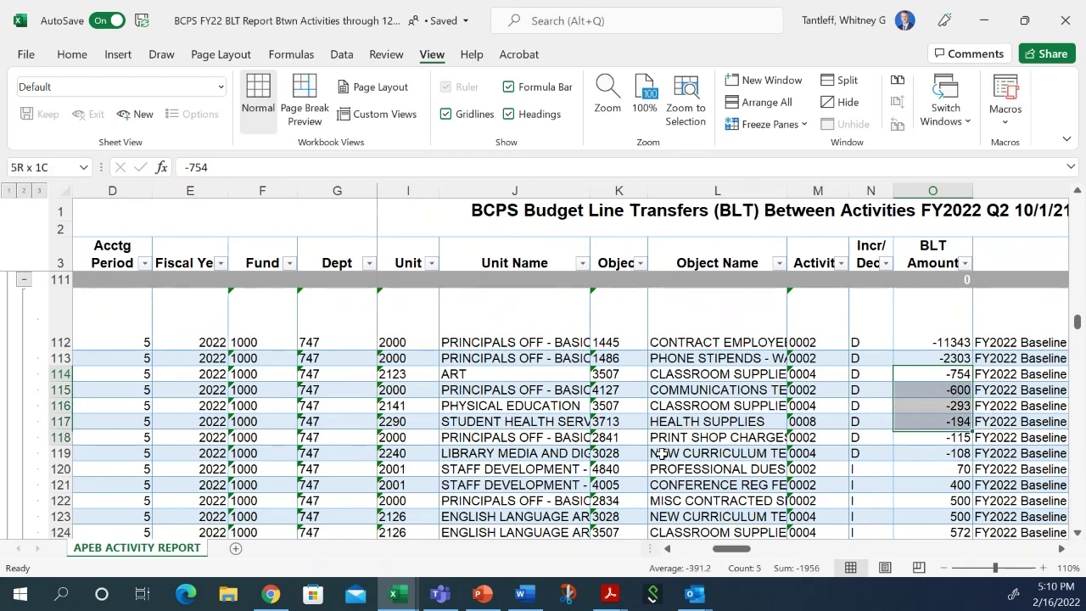
{"action": "key", "text": "Down"}
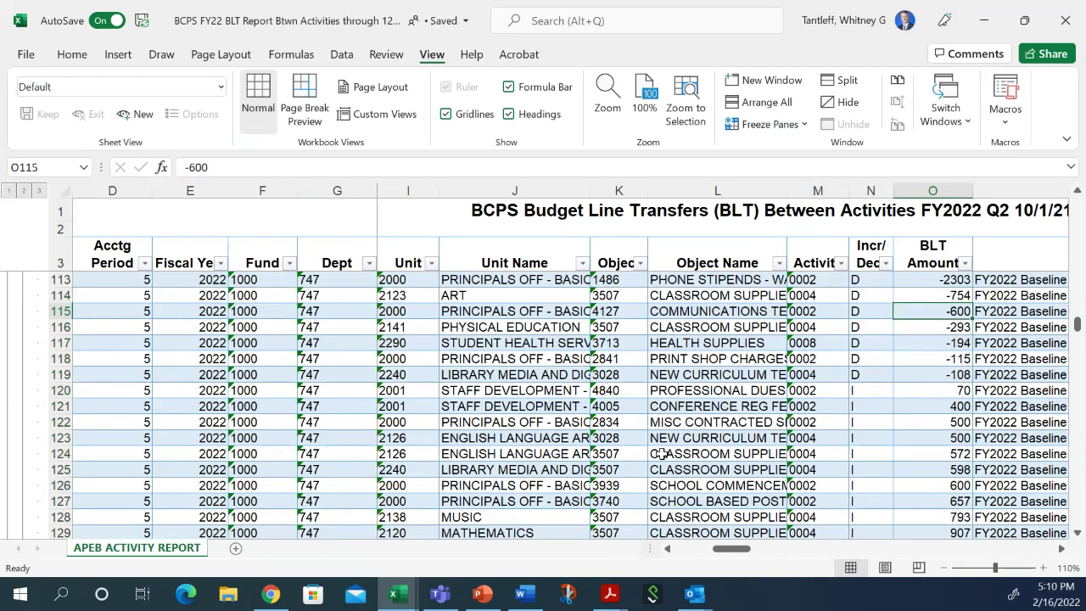
{"action": "key", "text": "Up"}
{"action": "key", "text": "Up"}
{"action": "key", "text": "Up"}
{"action": "key", "text": "Down"}
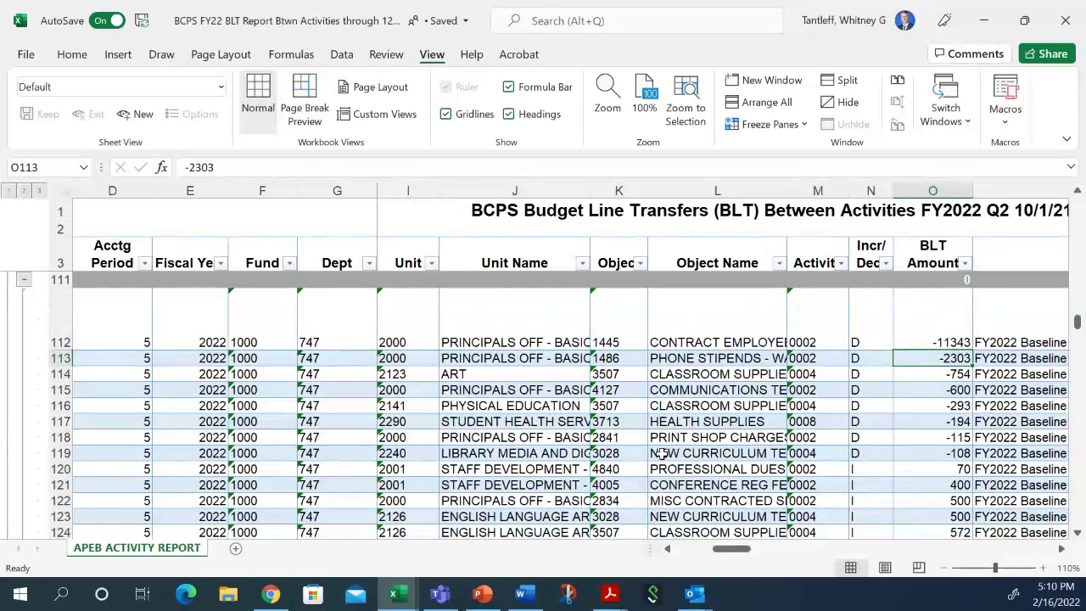
Step: Select Woodlawn Middle's decreasing BLT amounts in O112:O119 to get their sum
{"action": "key", "text": "Up"}
{"action": "key", "text": "shift+Down"}
{"action": "key", "text": "shift+Down"}
{"action": "key", "text": "shift+Down"}
{"action": "key", "text": "shift+Down"}
{"action": "key", "text": "shift+Down"}
{"action": "key", "text": "shift+Down"}
{"action": "key", "text": "shift+Down"}
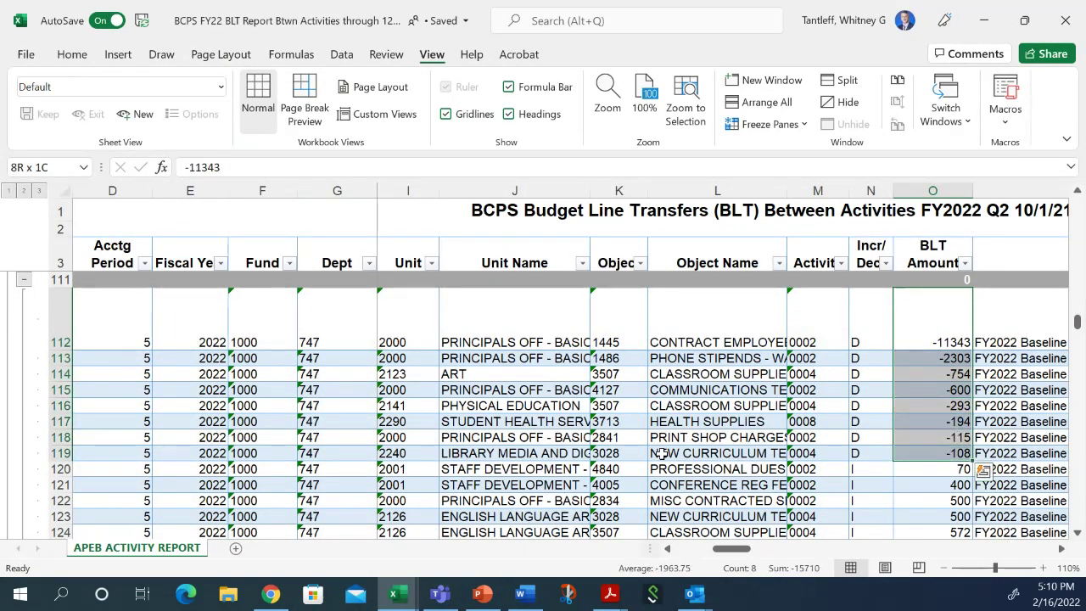
Step: Select Woodlawn Middle's increasing BLT amounts in O120:O135 to get their sum for comparison with the decreases
{"action": "key", "text": "Down"}
{"action": "key", "text": "Down"}
{"action": "key", "text": "Down"}
{"action": "key", "text": "Down"}
{"action": "key", "text": "Down"}
{"action": "key", "text": "Down"}
{"action": "key", "text": "Down"}
{"action": "key", "text": "Down"}
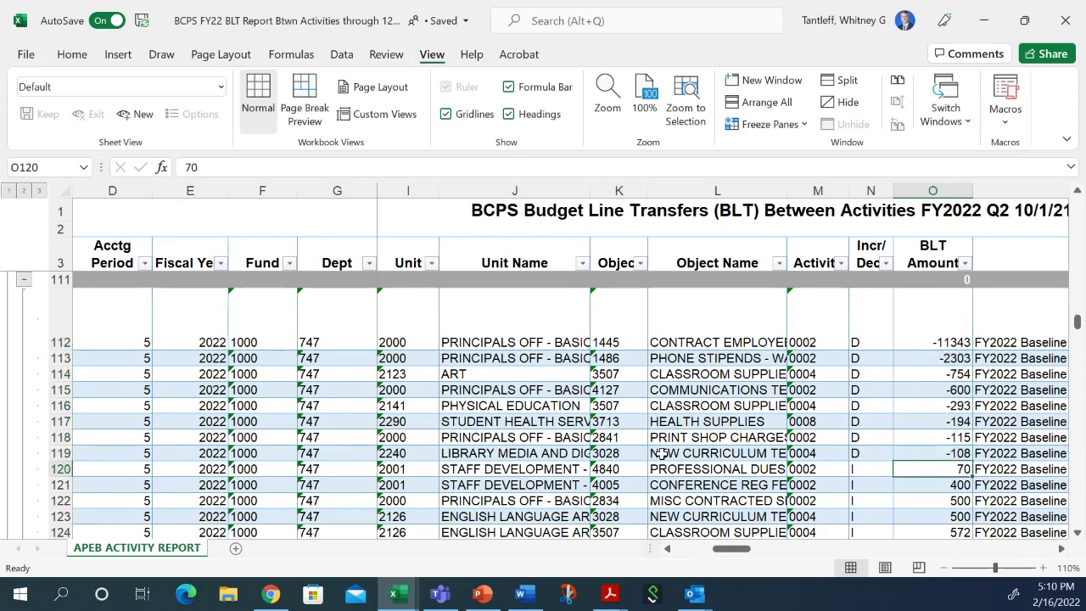
{"action": "key", "text": "shift+Down"}
{"action": "key", "text": "shift+Down"}
{"action": "key", "text": "shift+Down"}
{"action": "key", "text": "shift+Down"}
{"action": "key", "text": "shift+Down"}
{"action": "key", "text": "shift+Down"}
{"action": "key", "text": "shift+Down"}
{"action": "key", "text": "shift+Down"}
{"action": "key", "text": "shift+Down"}
{"action": "key", "text": "shift+Down"}
{"action": "key", "text": "shift+Down"}
{"action": "key", "text": "shift+Down"}
{"action": "key", "text": "shift+Down"}
{"action": "key", "text": "shift+Down"}
{"action": "key", "text": "shift+Down"}
{"action": "key", "text": "shift+Down"}
{"action": "key", "text": "shift+Down"}
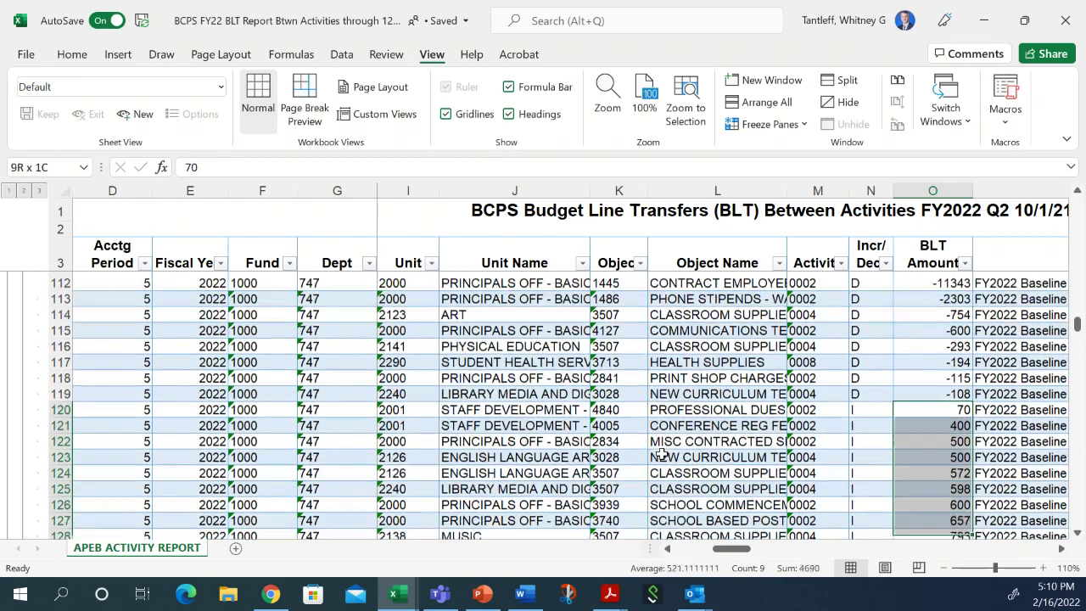
{"action": "key", "text": "shift+Up"}
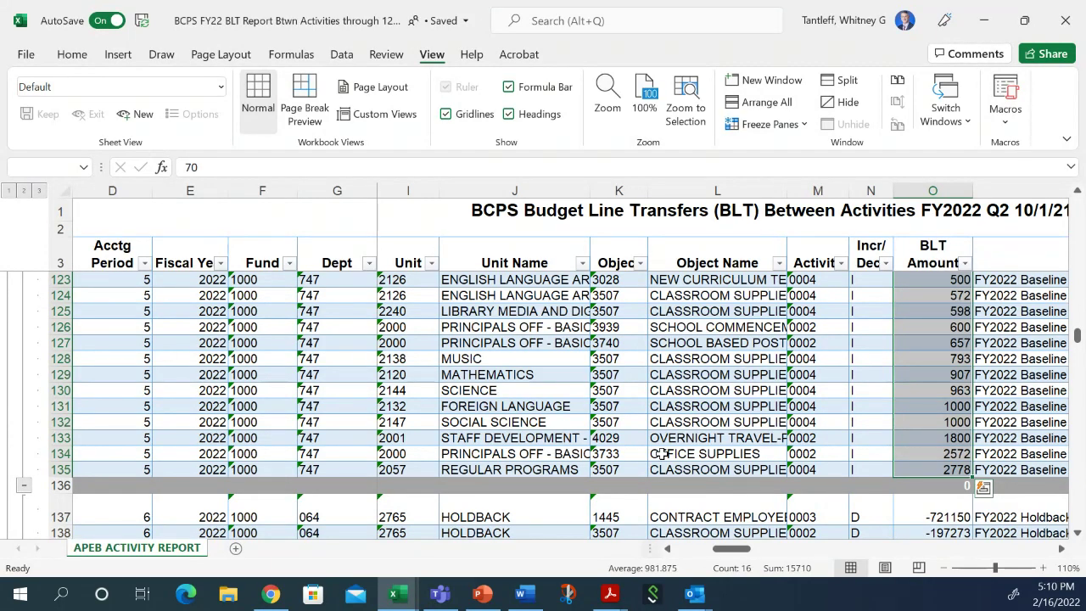
Step: Examine the object, unit and department entries of Woodlawn Middle's Library Media line in row 119
{"action": "key", "text": "Up"}
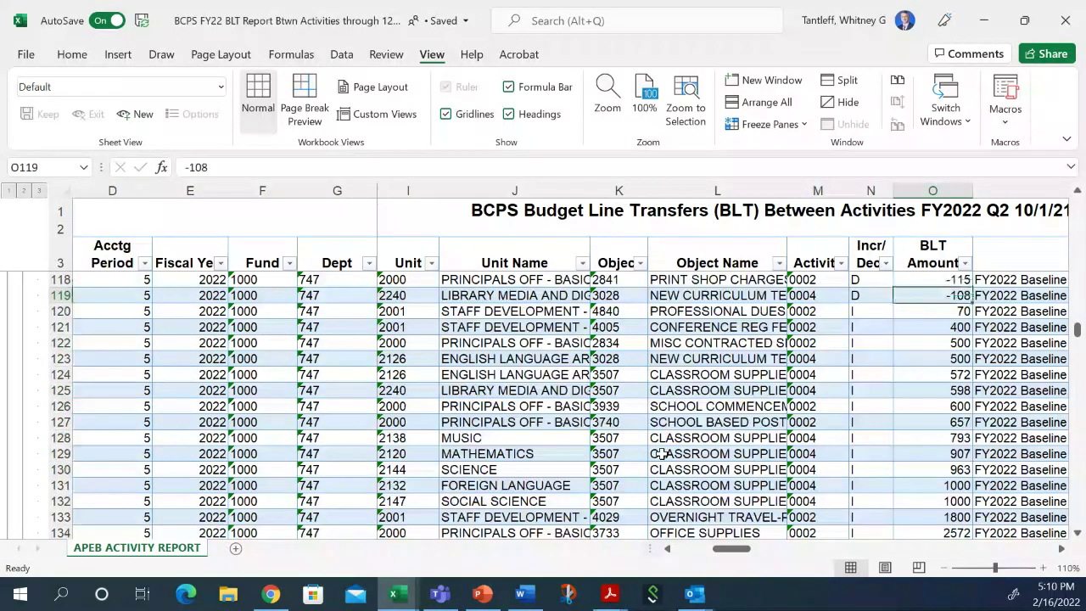
{"action": "key", "text": "Left"}
{"action": "key", "text": "Left"}
{"action": "key", "text": "Left"}
{"action": "key", "text": "Left"}
{"action": "key", "text": "Left"}
{"action": "key", "text": "Left"}
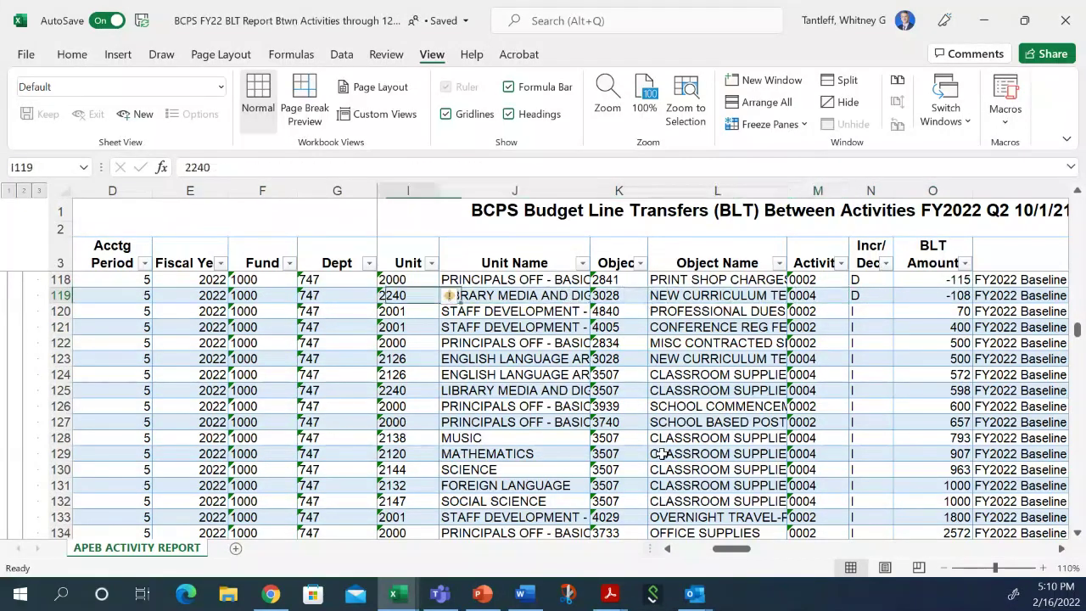
{"action": "key", "text": "Left"}
{"action": "key", "text": "Right"}
{"action": "key", "text": "Right"}
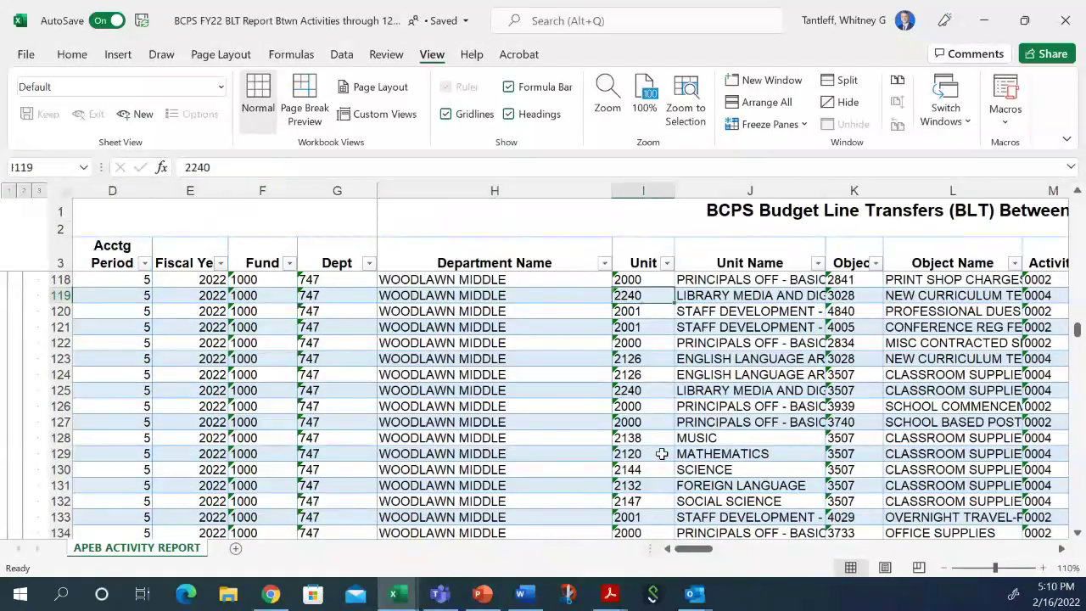
Step: Examine the unit names of Woodlawn Middle's remaining increase lines, continuing through the All Schools holdback rows to row 144
{"action": "key", "text": "Down"}
{"action": "key", "text": "Down"}
{"action": "key", "text": "Down"}
{"action": "key", "text": "Down"}
{"action": "key", "text": "Down"}
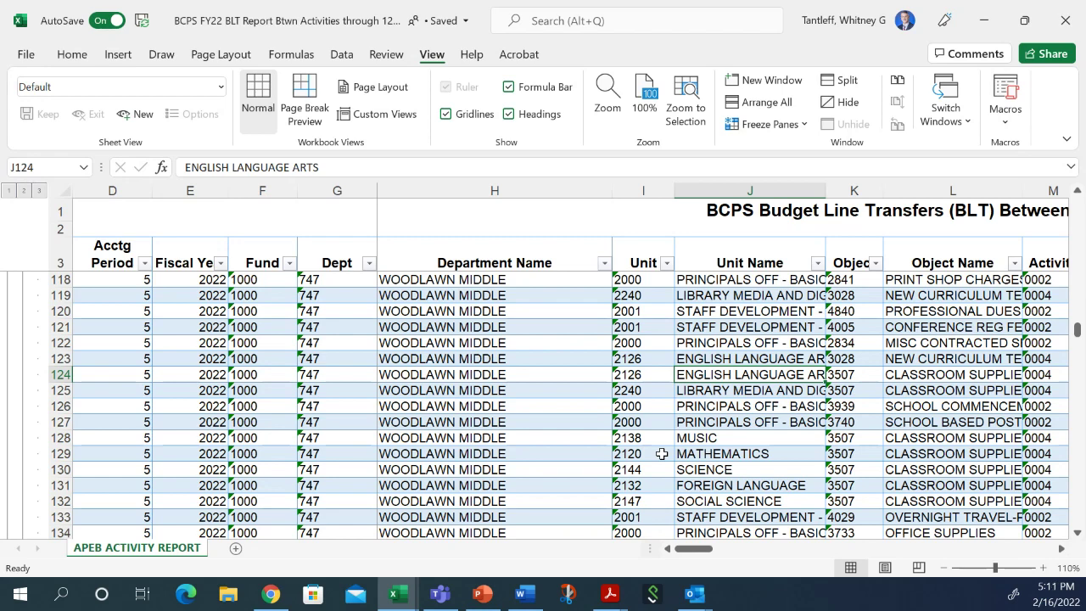
{"action": "key", "text": "Down"}
{"action": "key", "text": "Down"}
{"action": "key", "text": "Down"}
{"action": "key", "text": "Down"}
{"action": "key", "text": "Down"}
{"action": "key", "text": "Down"}
{"action": "key", "text": "Down"}
{"action": "key", "text": "Down"}
{"action": "key", "text": "Down"}
{"action": "key", "text": "Down"}
{"action": "key", "text": "Down"}
{"action": "key", "text": "Down"}
{"action": "key", "text": "Down"}
{"action": "key", "text": "Down"}
{"action": "key", "text": "Down"}
{"action": "key", "text": "Down"}
{"action": "key", "text": "Down"}
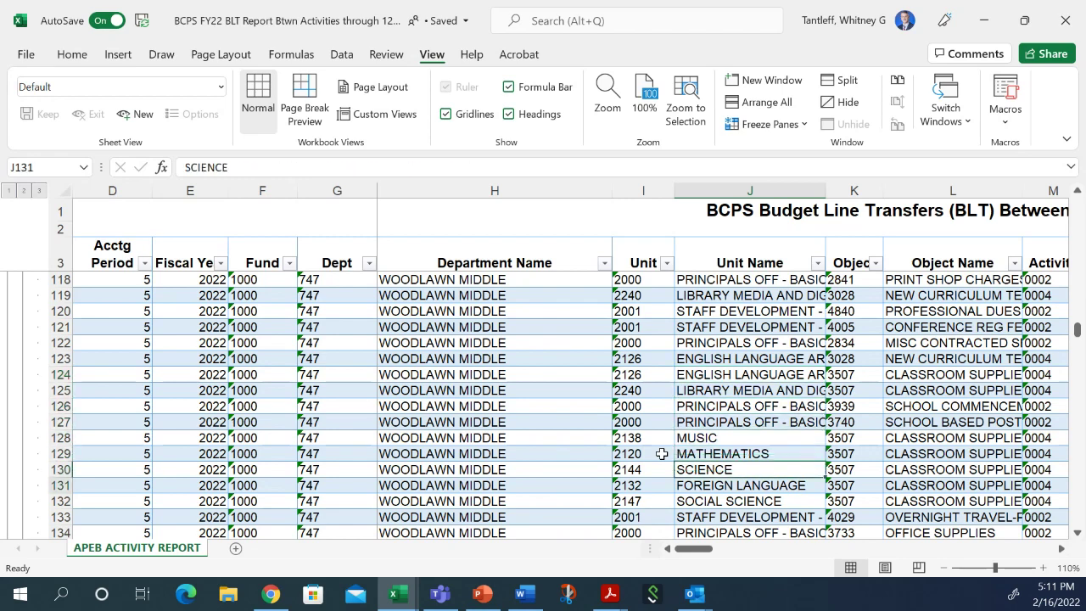
{"action": "key", "text": "Down"}
{"action": "key", "text": "Down"}
{"action": "key", "text": "Down"}
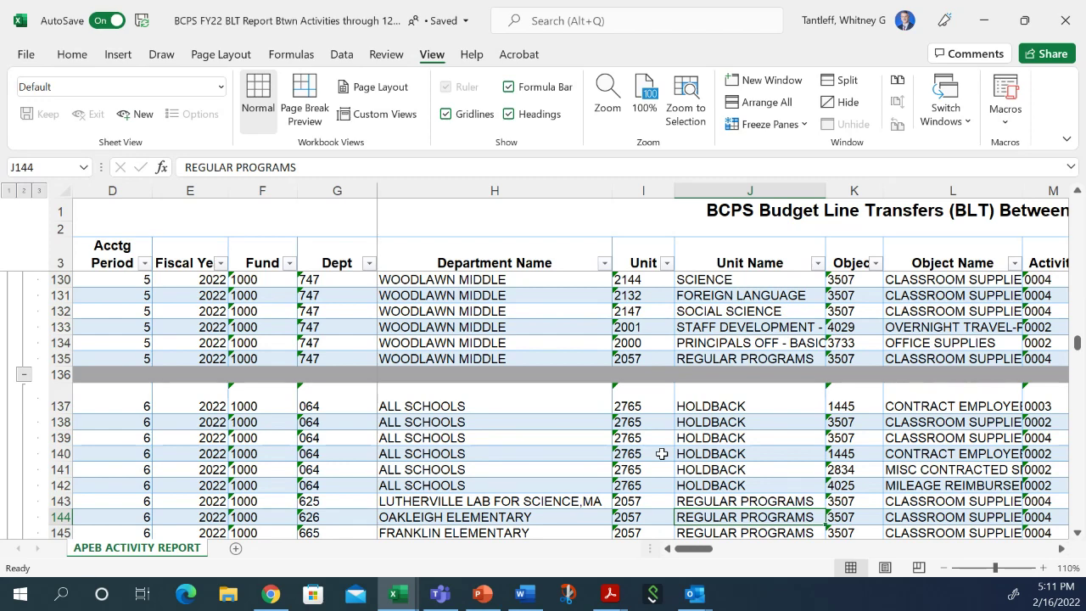
Step: Return to Woodlawn Middle's last line in row 135 and examine its department and Regular Programs unit
{"action": "key", "text": "Left"}
{"action": "key", "text": "Left"}
{"action": "key", "text": "Up"}
{"action": "key", "text": "Up"}
{"action": "key", "text": "Up"}
{"action": "key", "text": "Up"}
{"action": "key", "text": "Up"}
{"action": "key", "text": "Up"}
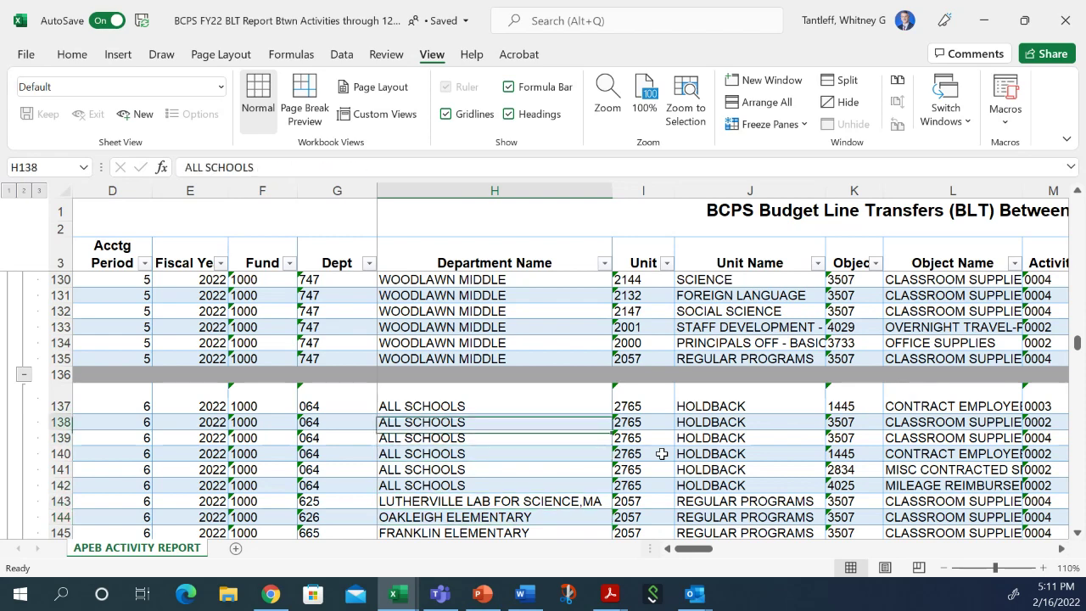
{"action": "key", "text": "Up"}
{"action": "key", "text": "Up"}
{"action": "key", "text": "Up"}
{"action": "key", "text": "Right"}
{"action": "key", "text": "Right"}
{"action": "key", "text": "Right"}
{"action": "key", "text": "Left"}
{"action": "key", "text": "Left"}
{"action": "key", "text": "Left"}
{"action": "key", "text": "Left"}
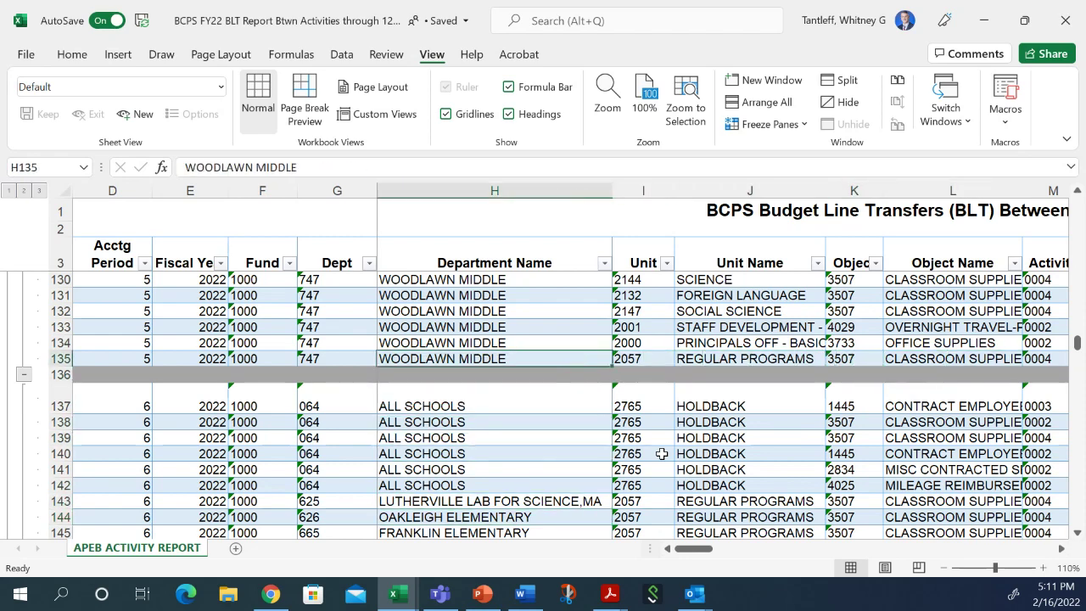
{"action": "key", "text": "Right"}
{"action": "key", "text": "Right"}
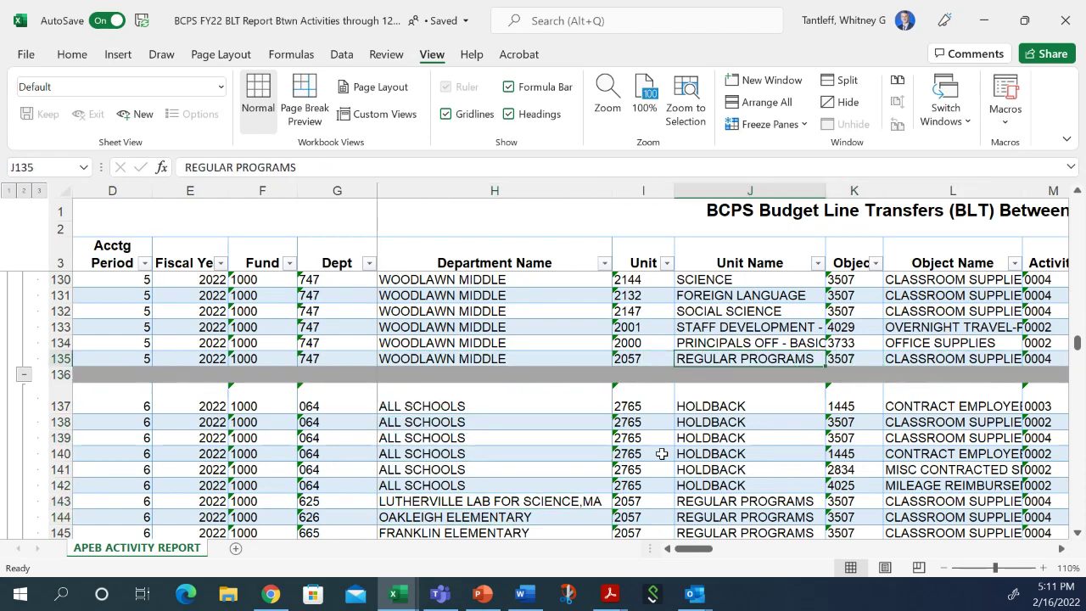
Step: Examine the object, activity, increase/decrease, BLT amount and BLT description of Woodlawn Middle's line in row 135
{"action": "key", "text": "Right"}
{"action": "key", "text": "Right"}
{"action": "scroll", "coordinate": [662, 454], "scroll_direction": "right", "scroll_amount": 1}
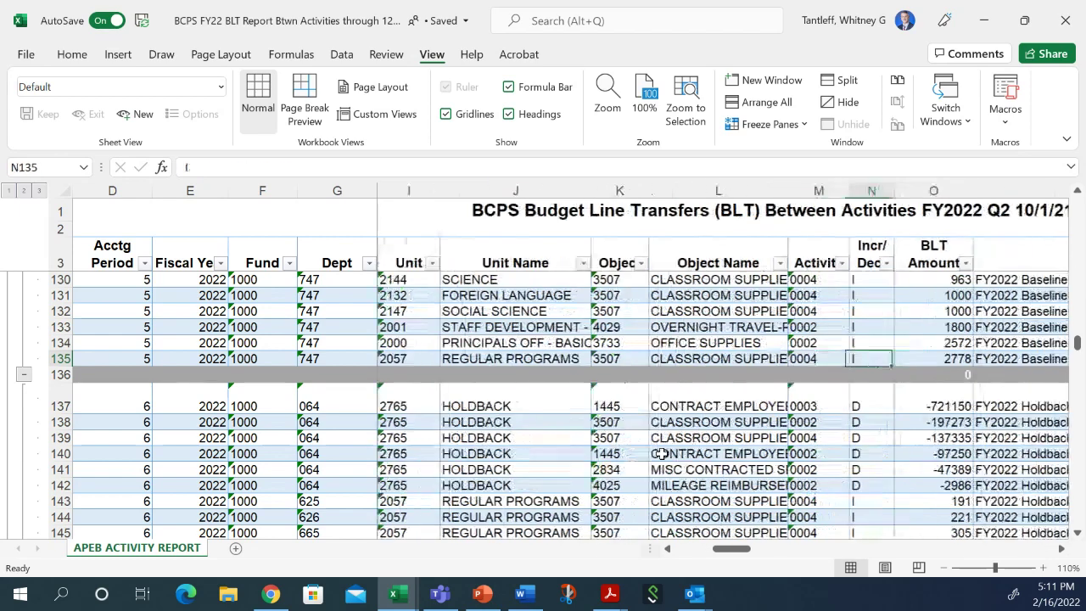
{"action": "key", "text": "Right"}
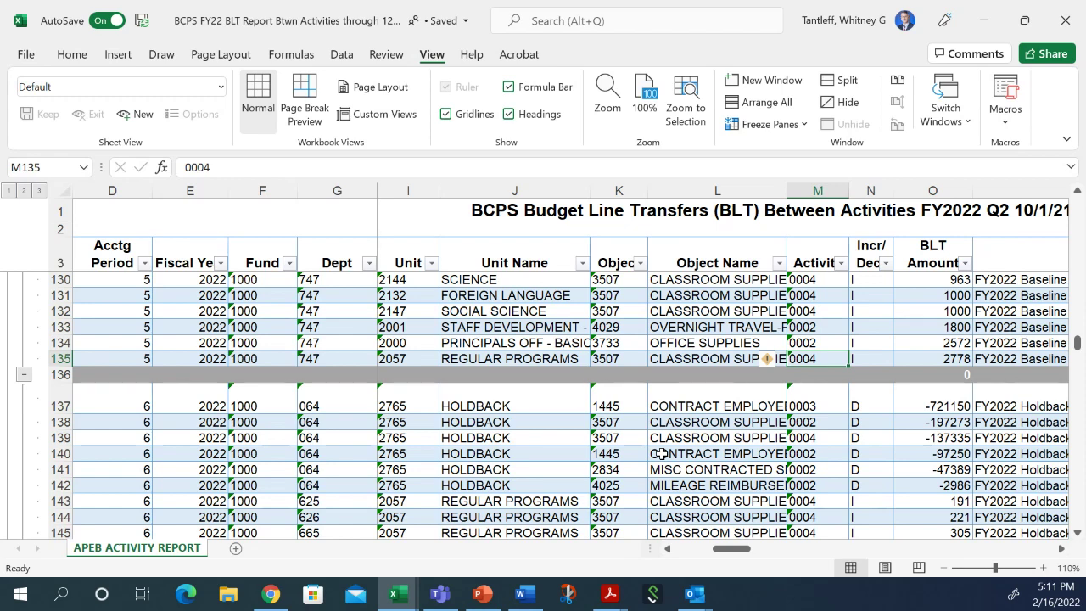
{"action": "key", "text": "Right"}
{"action": "key", "text": "Right"}
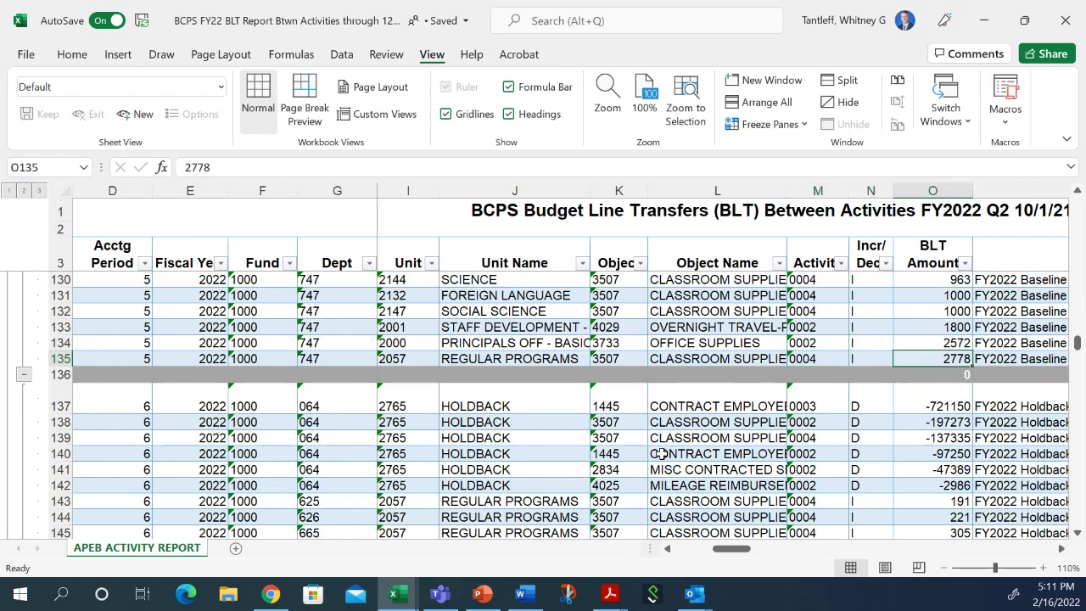
{"action": "key", "text": "Right"}
{"action": "key", "text": "Left"}
{"action": "key", "text": "Left"}
{"action": "key", "text": "Left"}
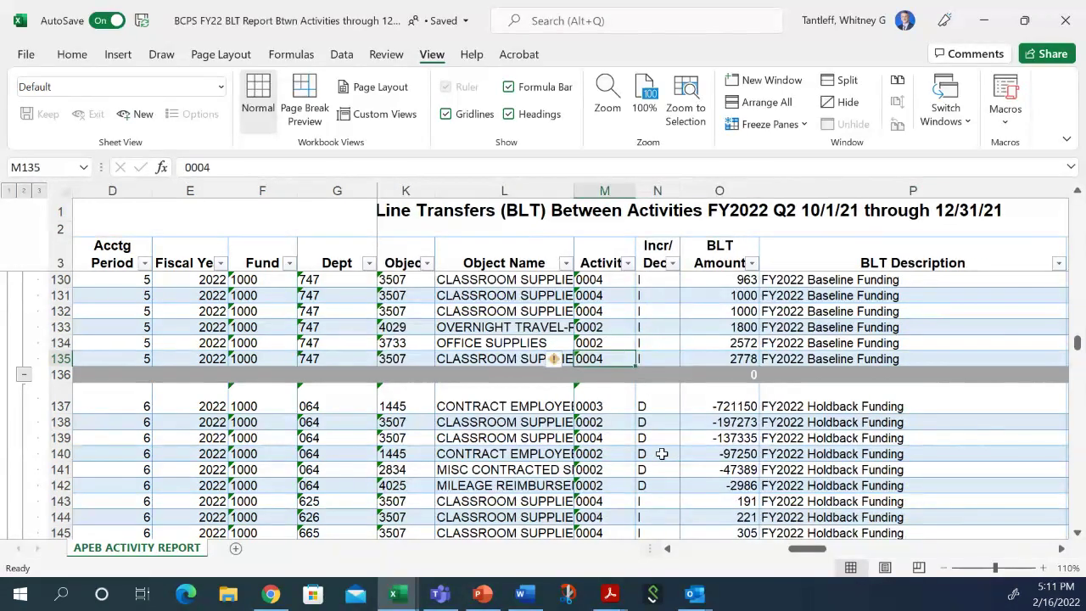
Step: Return to the report's first transfer and examine the department, unit and unit name of the Chief Academic Officer line in row 4
{"action": "left_click", "coordinate": [697, 553]}
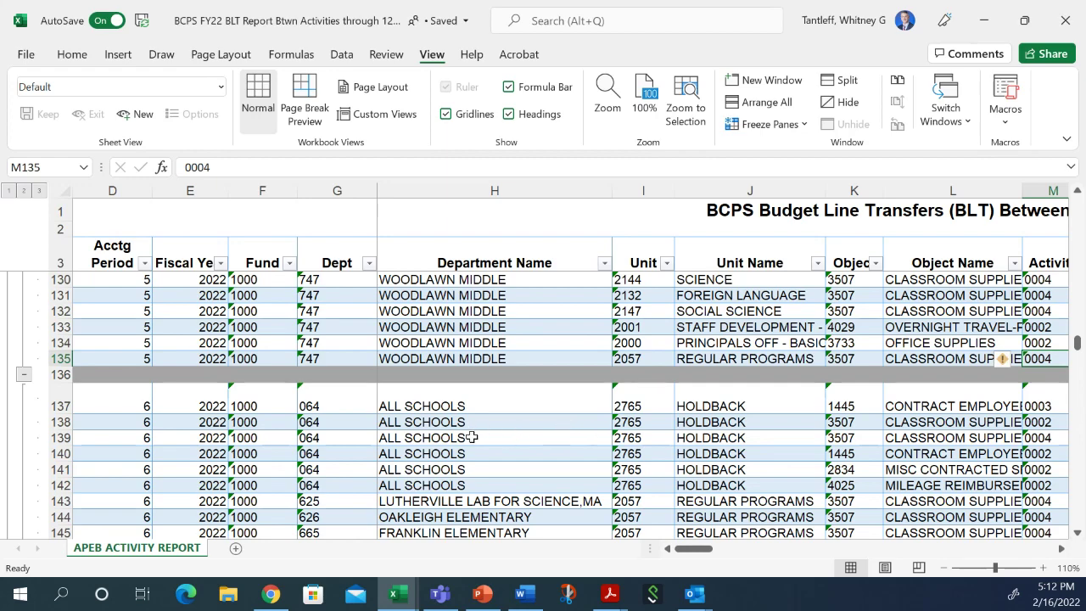
{"action": "scroll", "coordinate": [458, 450], "scroll_direction": "up", "scroll_amount": 20}
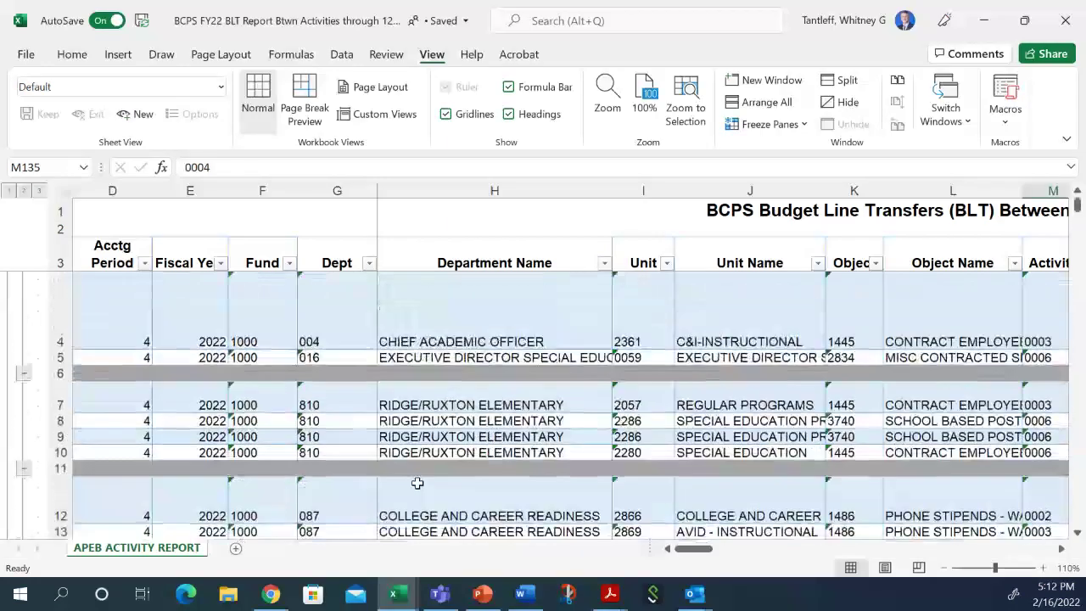
{"action": "left_click", "coordinate": [442, 340]}
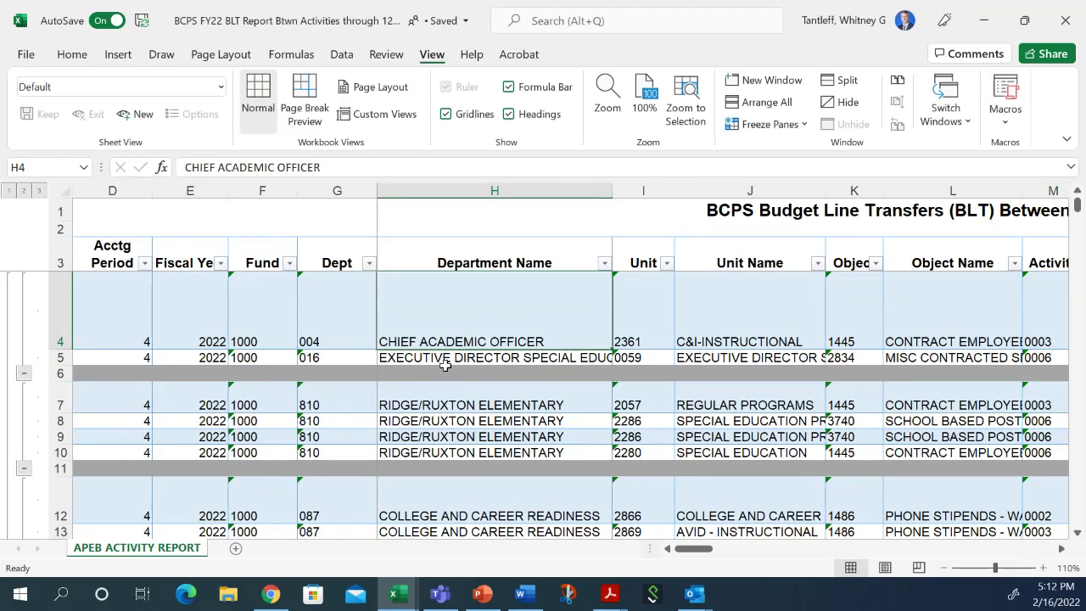
{"action": "key", "text": "Left"}
{"action": "key", "text": "Right"}
{"action": "key", "text": "Right"}
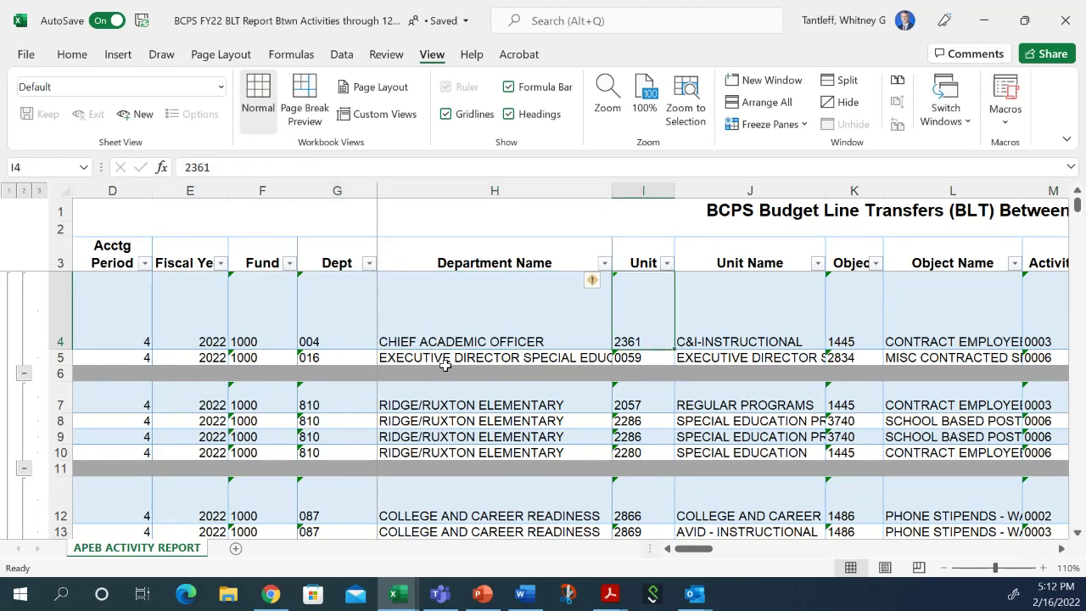
{"action": "key", "text": "Right"}
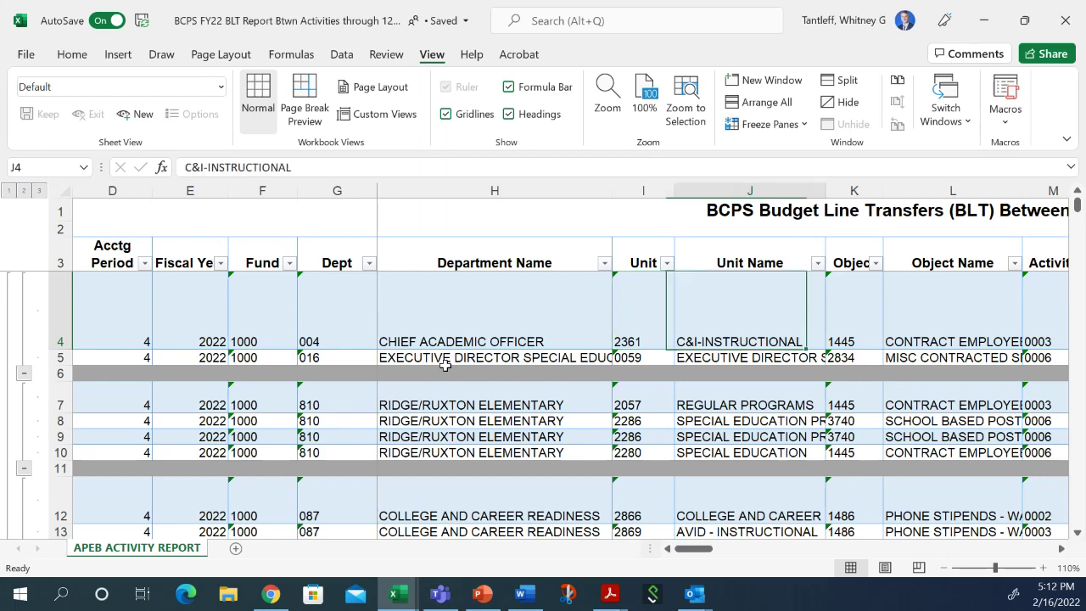
Step: Examine the object, activity, increase/decrease and BLT amount of row 4, plus the BLT amount and description of row 5
{"action": "key", "text": "Right"}
{"action": "key", "text": "Right"}
{"action": "key", "text": "Right"}
{"action": "key", "text": "Right"}
{"action": "key", "text": "Right"}
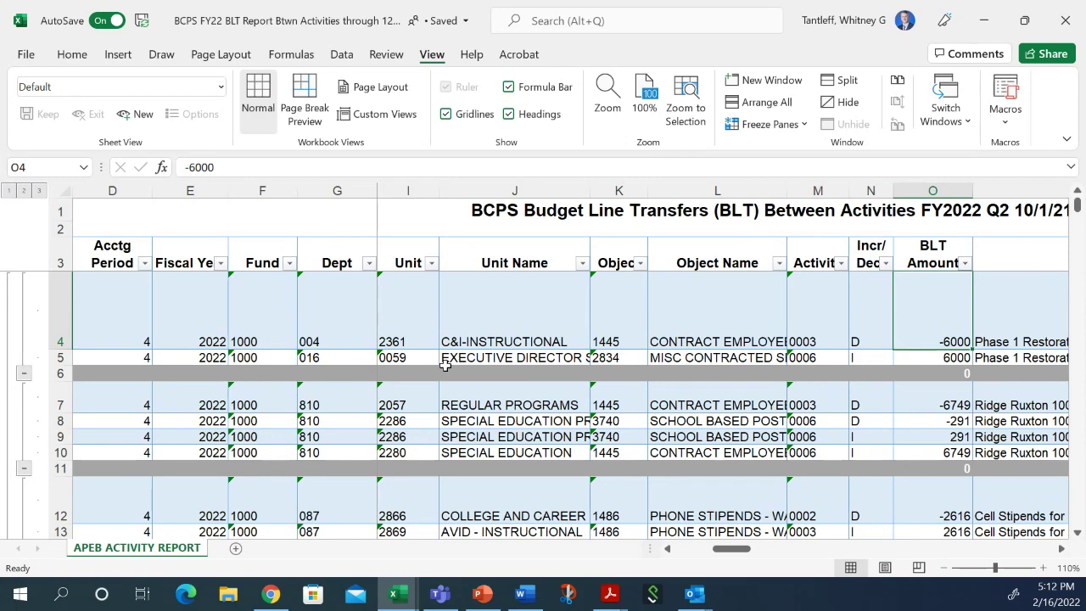
{"action": "key", "text": "Down"}
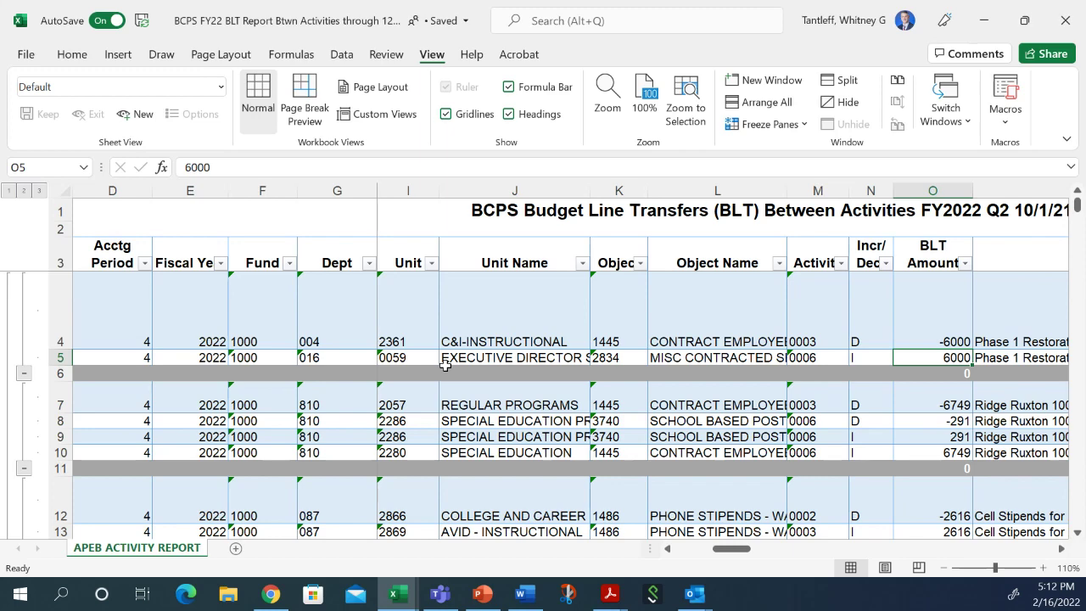
{"action": "key", "text": "Right"}
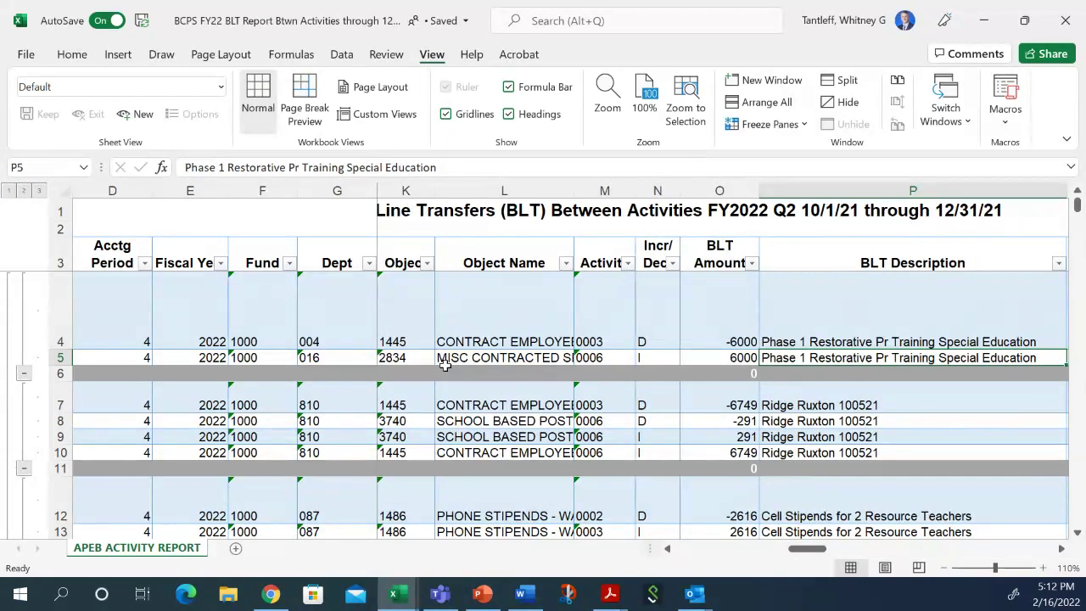
{"action": "key", "text": "Left"}
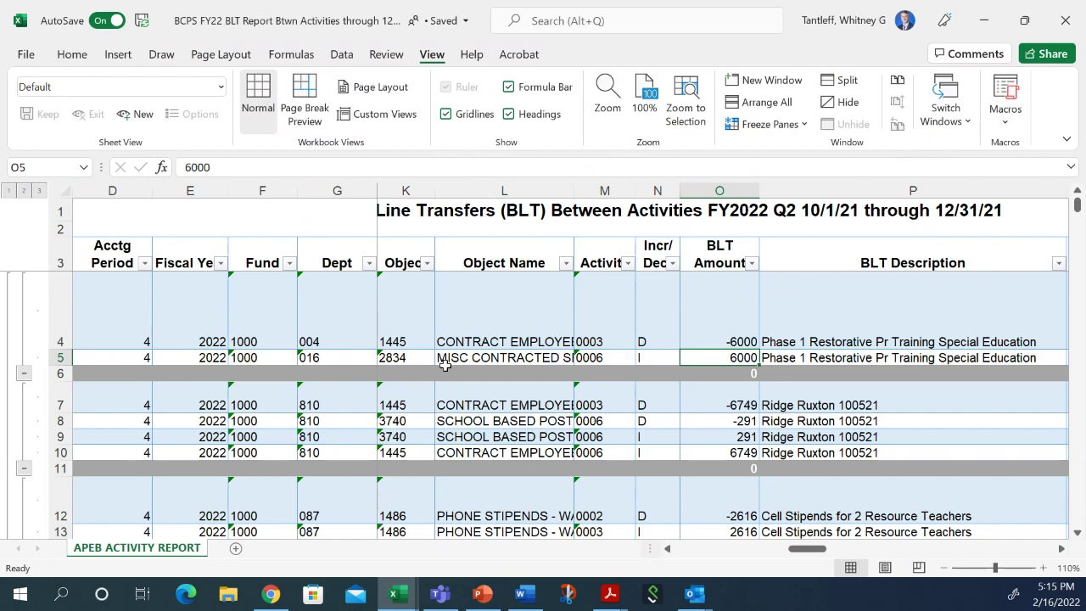
Step: Filter the Dept column to 064 only and examine the BLT amount and object entries of the All Schools holdback lines
{"action": "left_click", "coordinate": [369, 263]}
{"action": "left_click", "coordinate": [196, 392]}
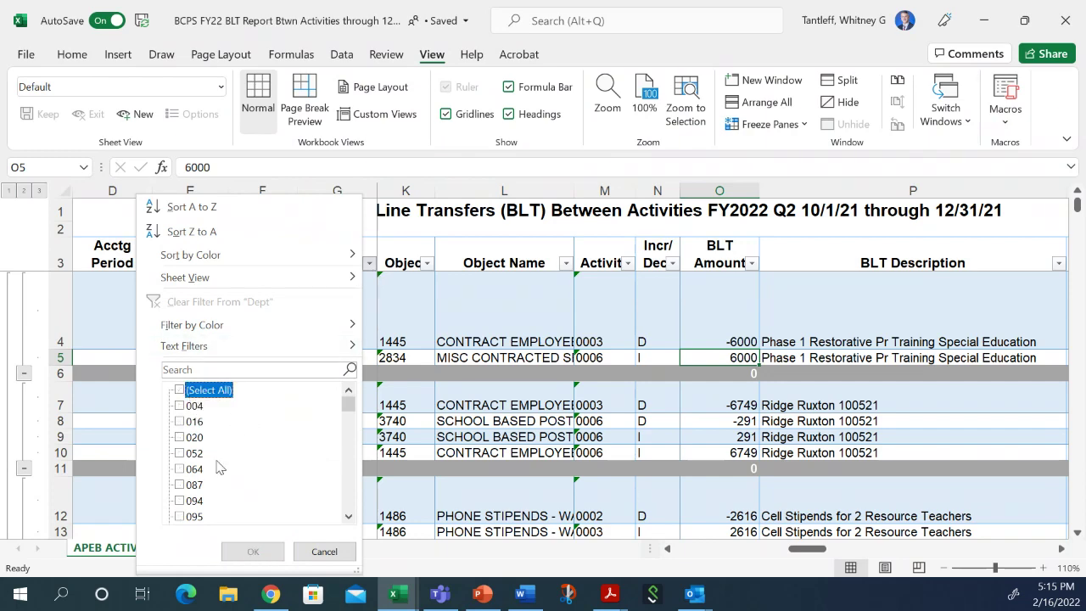
{"action": "left_click", "coordinate": [195, 469]}
{"action": "left_click", "coordinate": [252, 551]}
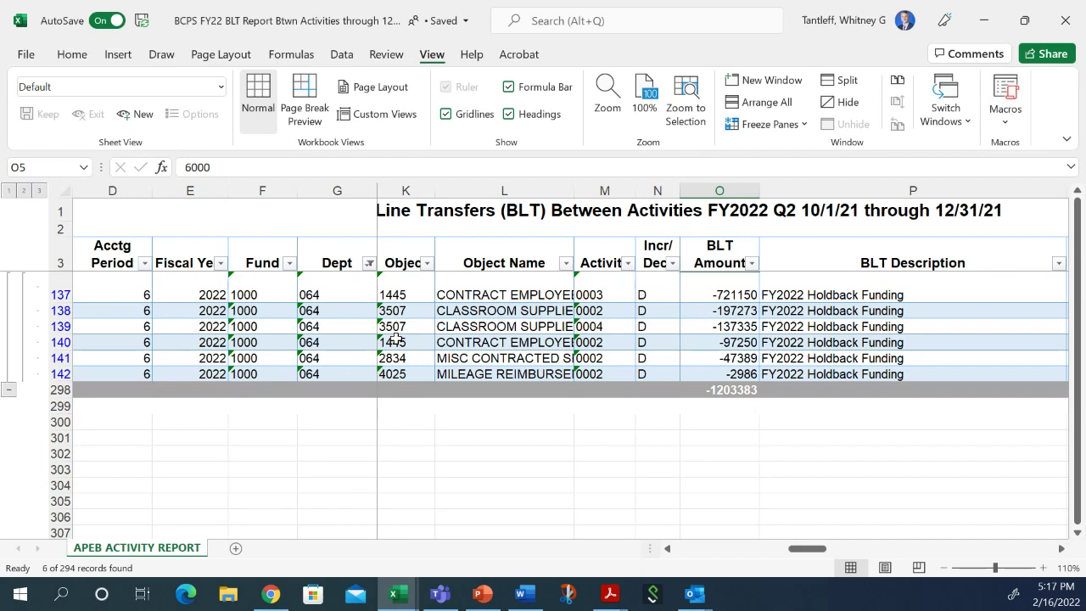
{"action": "left_click", "coordinate": [692, 291]}
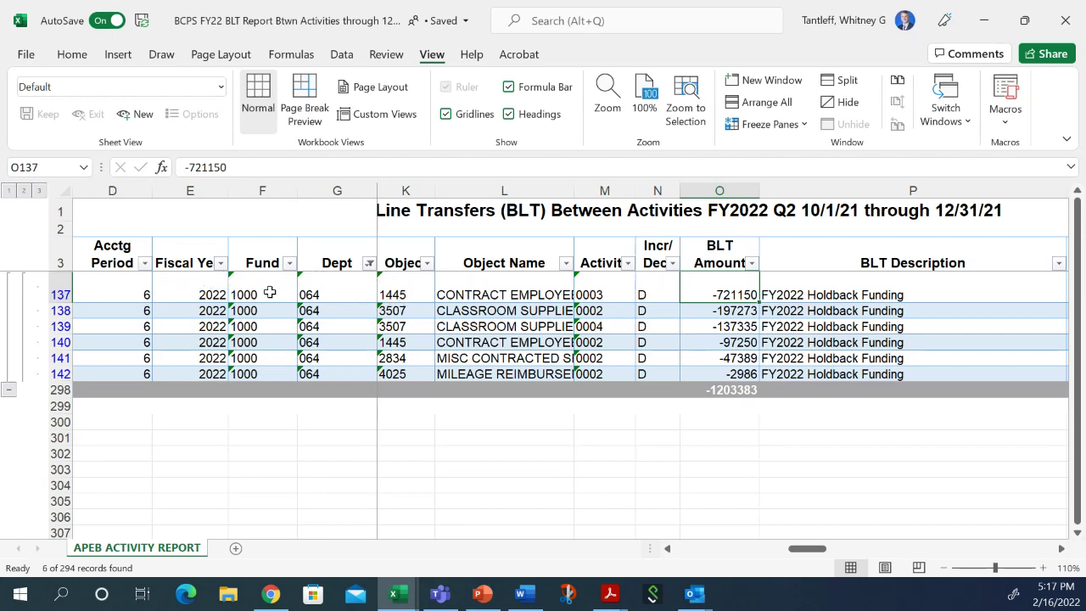
{"action": "left_click", "coordinate": [412, 326]}
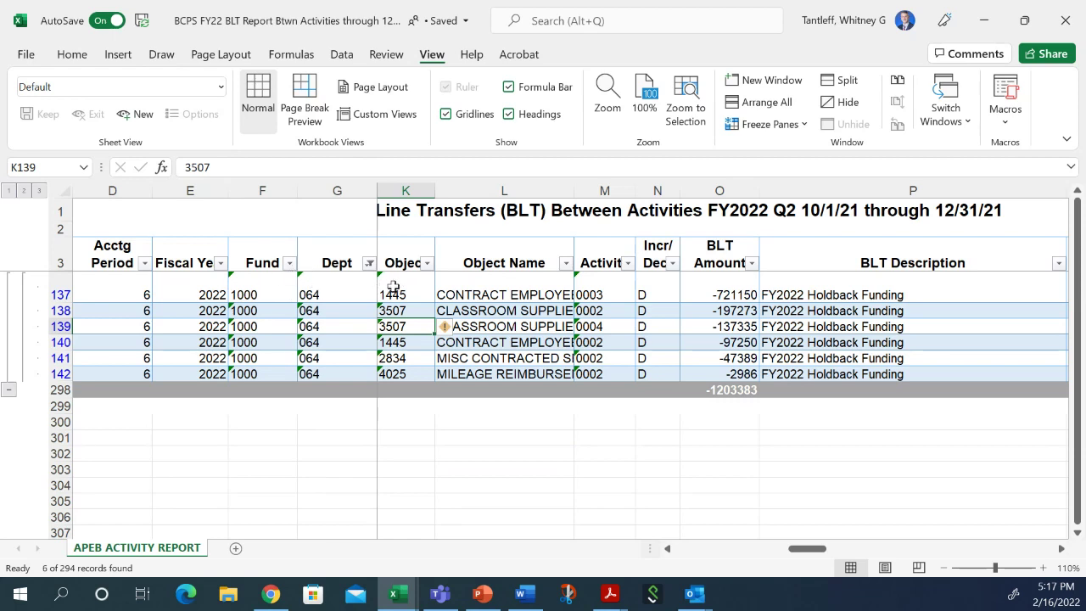
{"action": "left_click", "coordinate": [442, 293]}
{"action": "left_click", "coordinate": [1058, 265]}
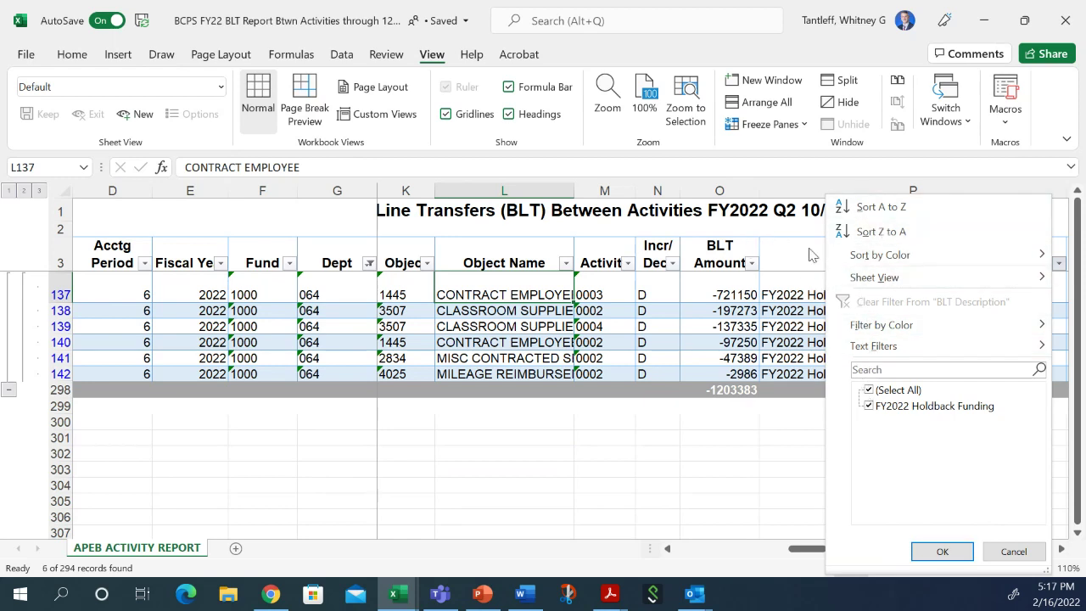
{"action": "left_click", "coordinate": [810, 442]}
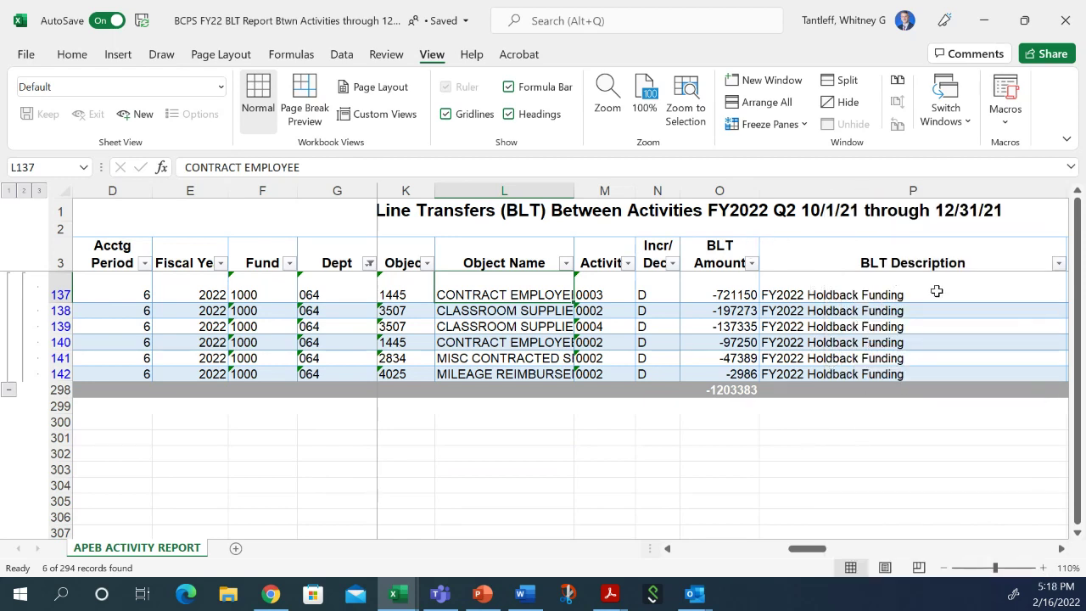
{"action": "left_click", "coordinate": [1057, 268]}
{"action": "mouse_move", "coordinate": [1004, 277]}
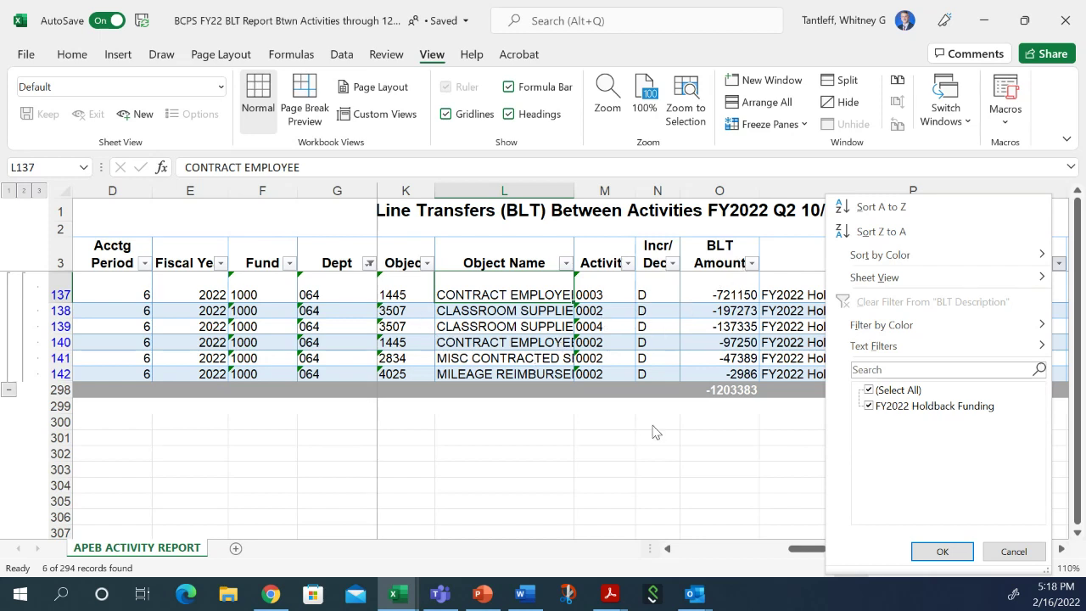
{"action": "left_click", "coordinate": [1024, 551]}
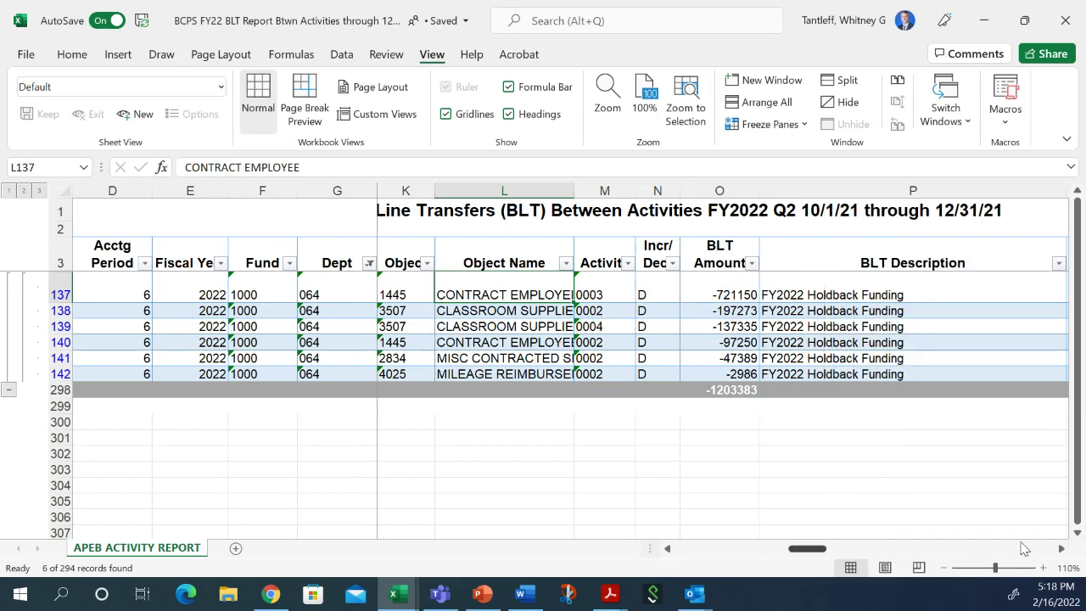
{"action": "left_click", "coordinate": [1059, 264]}
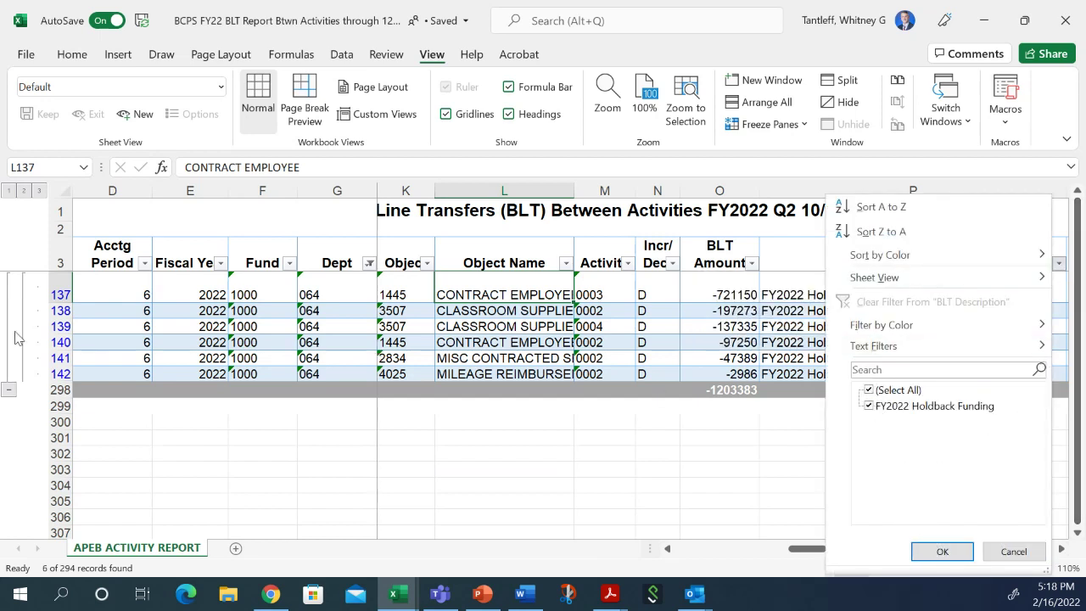
Step: Remove the filter to restore all transfer lines, and turn filtering back on for header row 3
{"action": "left_click", "coordinate": [62, 254]}
{"action": "left_click", "coordinate": [62, 254]}
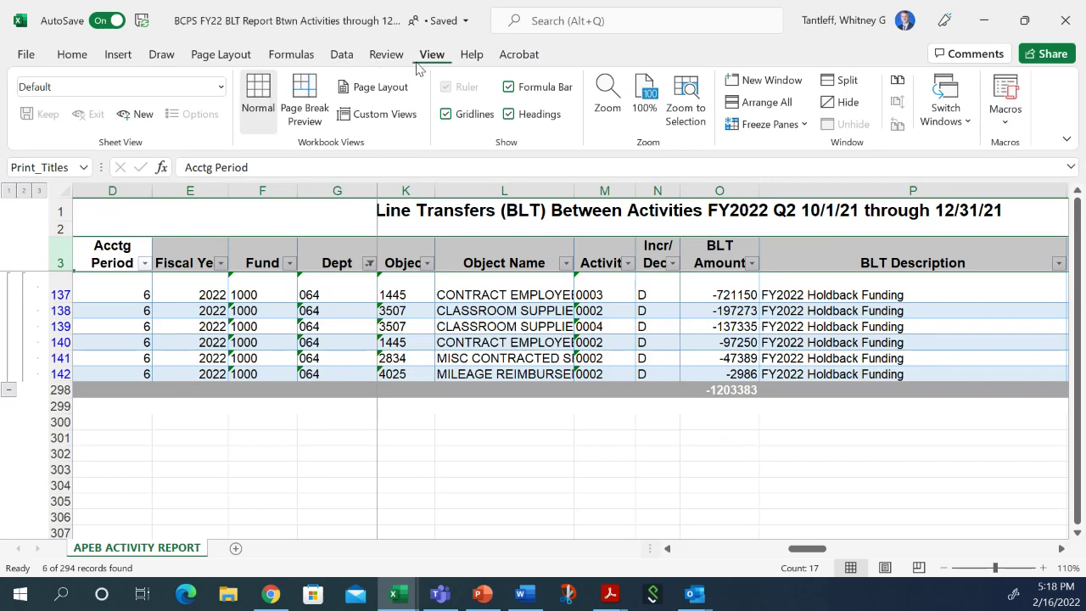
{"action": "left_click", "coordinate": [384, 56]}
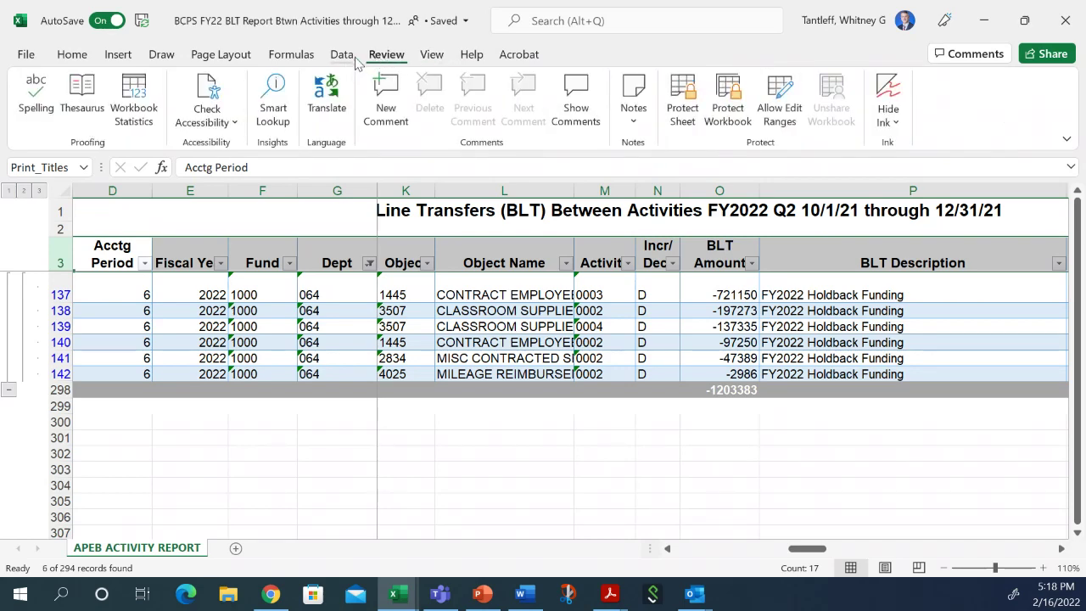
{"action": "left_click", "coordinate": [351, 56]}
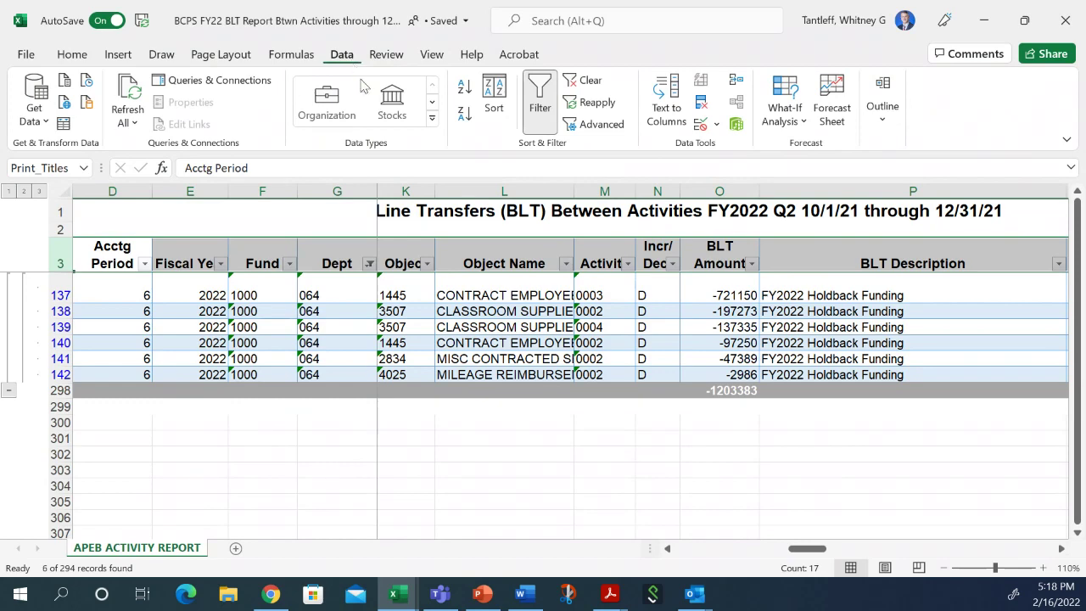
{"action": "left_click", "coordinate": [540, 100]}
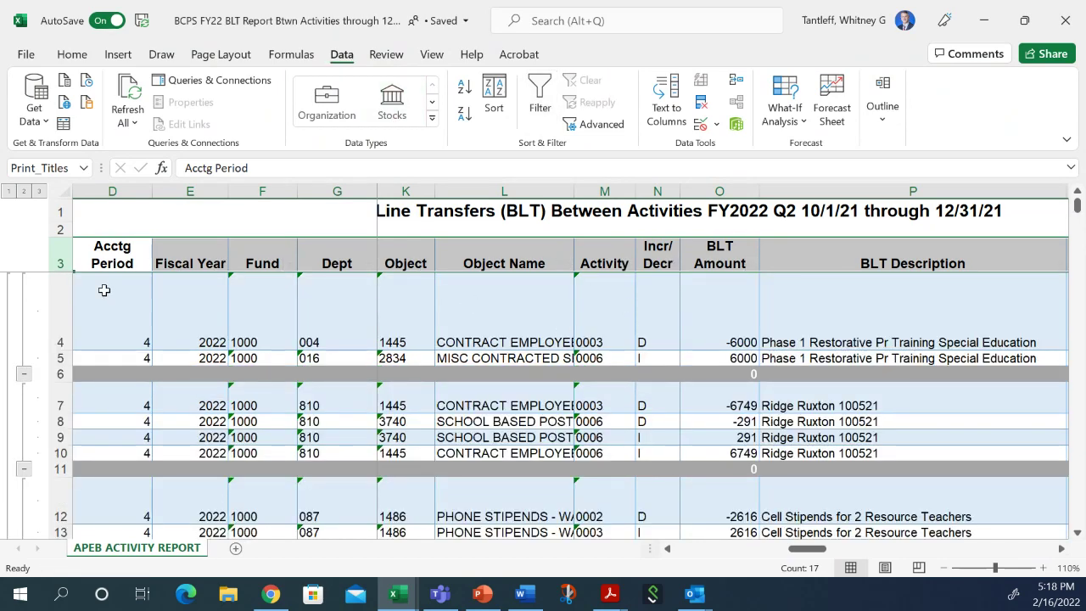
{"action": "left_click", "coordinate": [539, 100]}
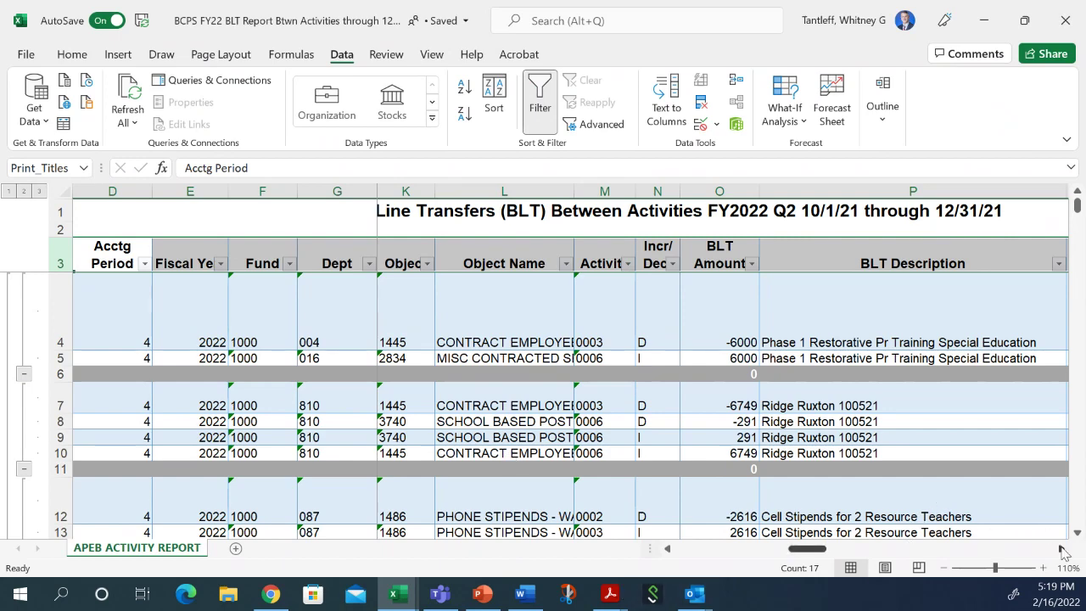
Step: Examine the Justification text of the first transfers, then return through the BLT description and object columns to the department names
{"action": "left_click_drag", "start_coordinate": [1063, 550], "coordinate": [1063, 551]}
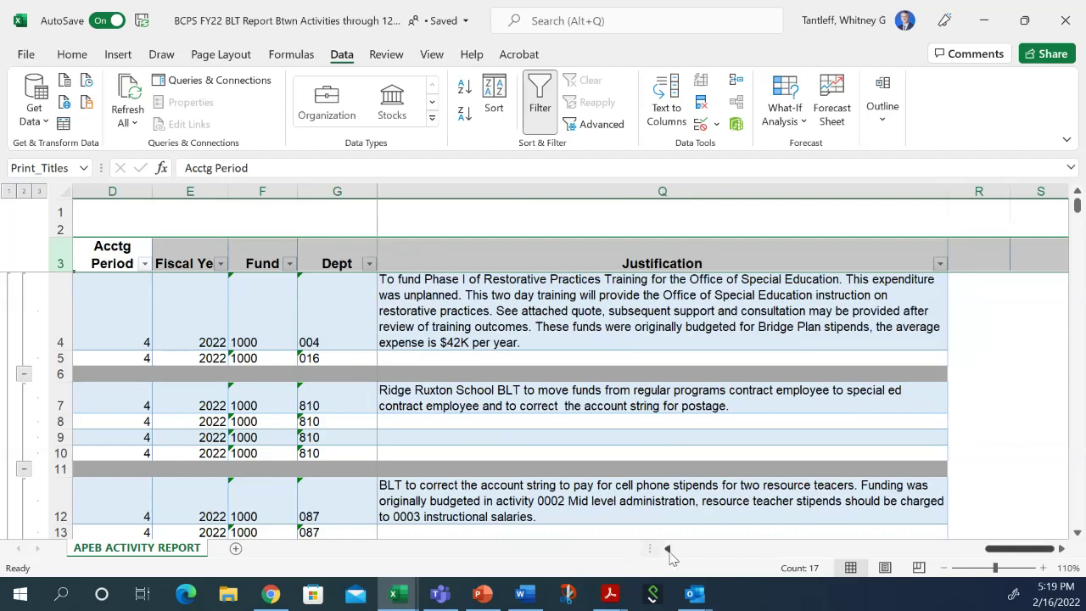
{"action": "left_click_drag", "start_coordinate": [668, 549], "coordinate": [670, 553]}
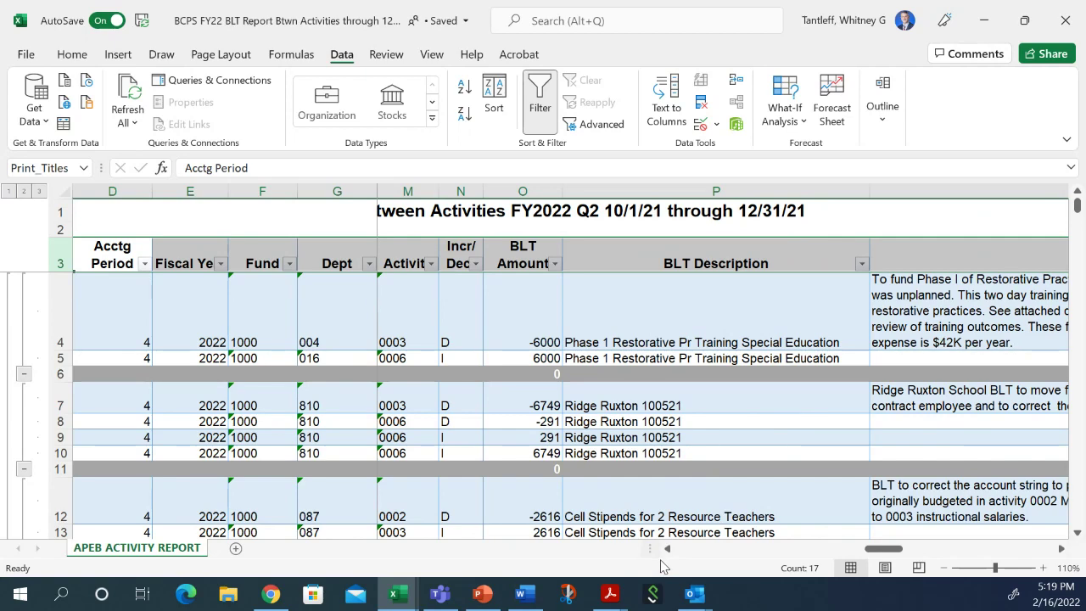
{"action": "scroll", "coordinate": [670, 564], "scroll_direction": "left", "scroll_amount": 2}
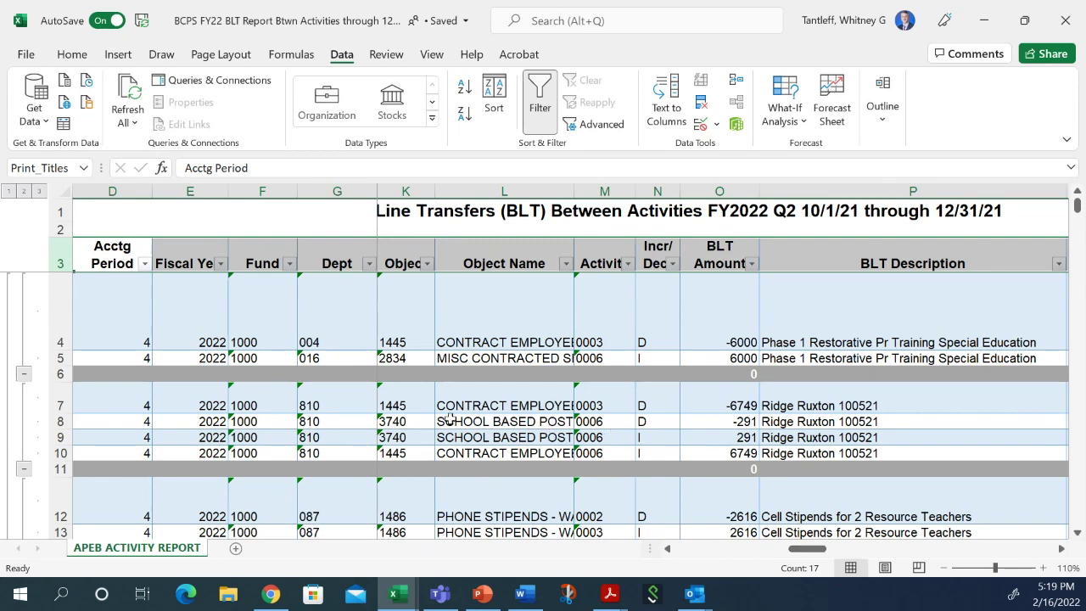
{"action": "left_click", "coordinate": [668, 549]}
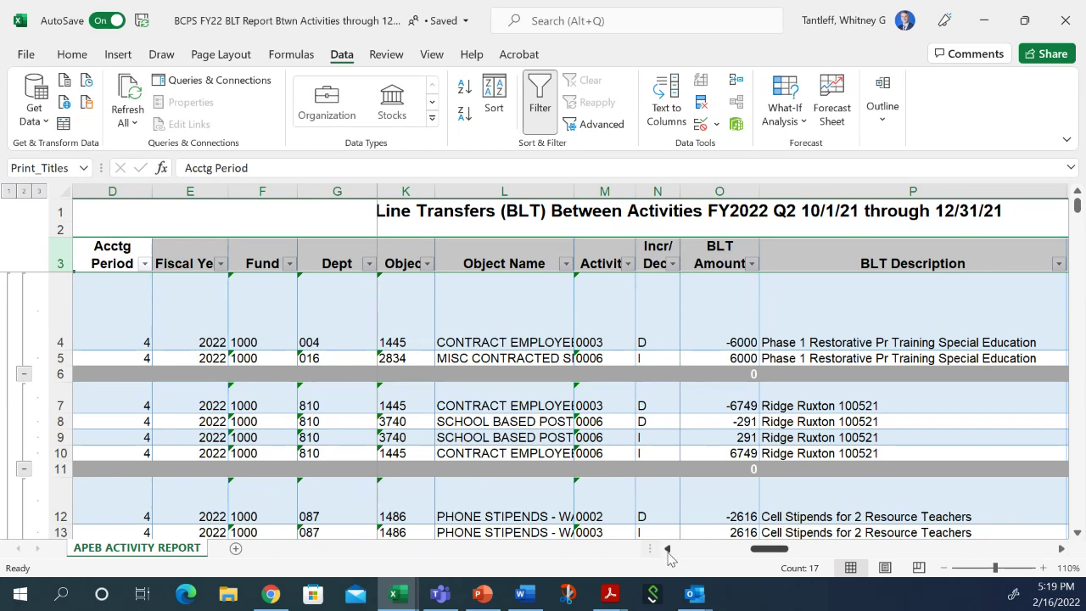
{"action": "left_click", "coordinate": [668, 549]}
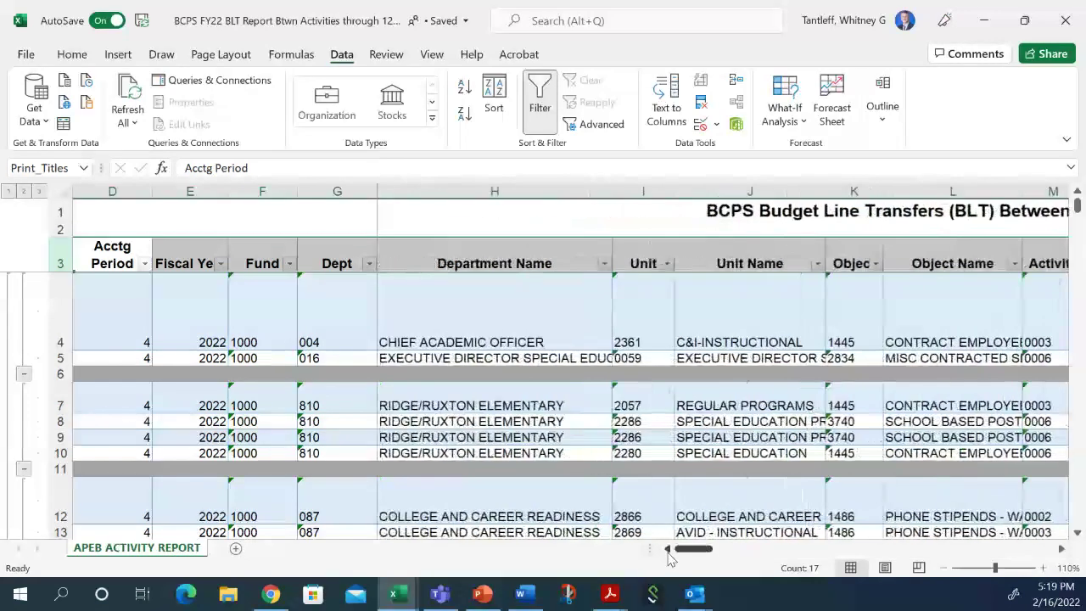
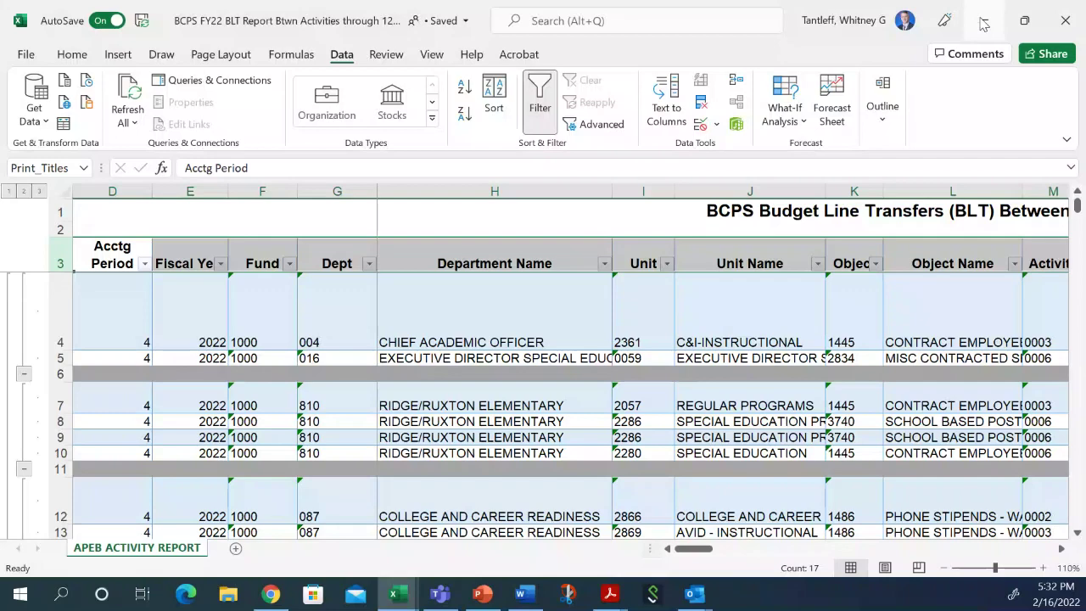
Step: Switch to the FY2022 School Budget Analysis workbook and examine the elementary per pupil allocations, including Berkshire's enrollment based funding
{"action": "left_click", "coordinate": [983, 23]}
{"action": "scroll", "coordinate": [538, 443], "scroll_direction": "down", "scroll_amount": 4}
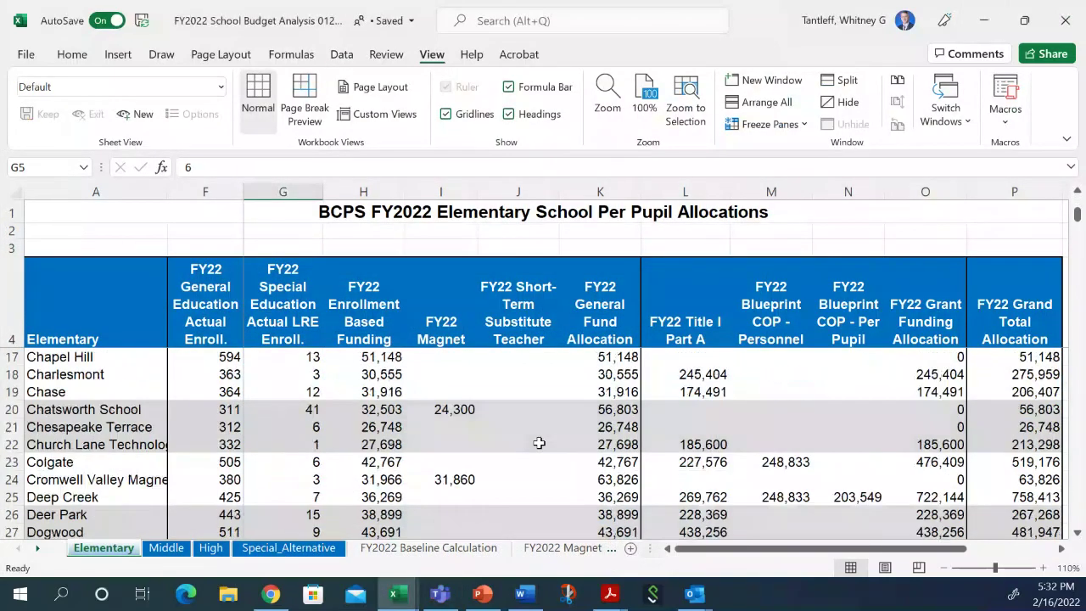
{"action": "scroll", "coordinate": [539, 442], "scroll_direction": "up", "scroll_amount": 4}
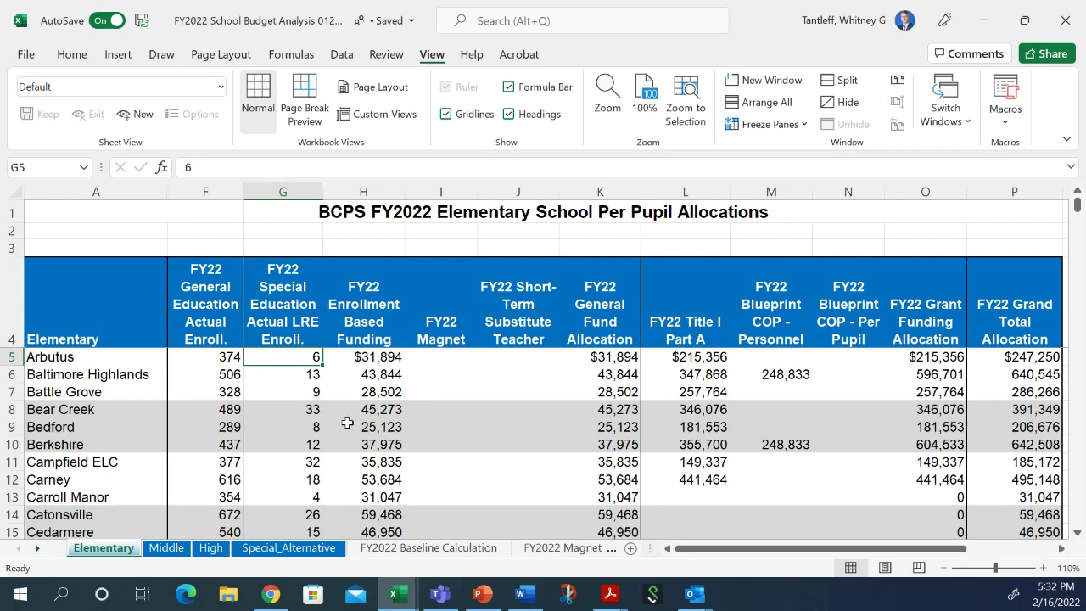
{"action": "left_click", "coordinate": [363, 447]}
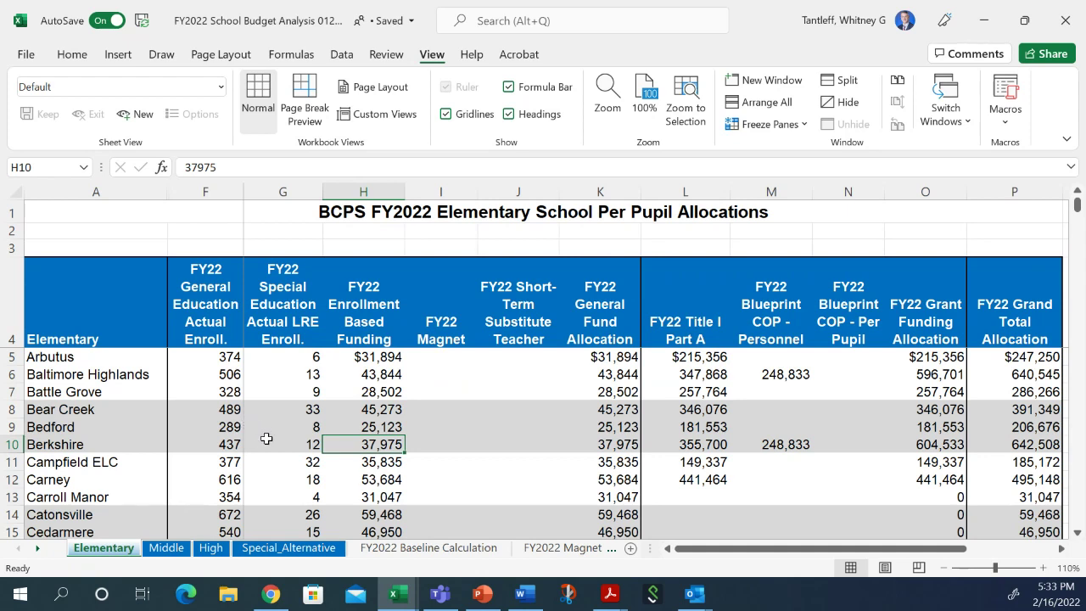
Step: Switch to the FY2022 Per Pupil Summary workbook and enlarge the BCPS Per Pupil Funding Change table to 120%
{"action": "left_click", "coordinate": [392, 598]}
{"action": "mouse_move", "coordinate": [394, 599]}
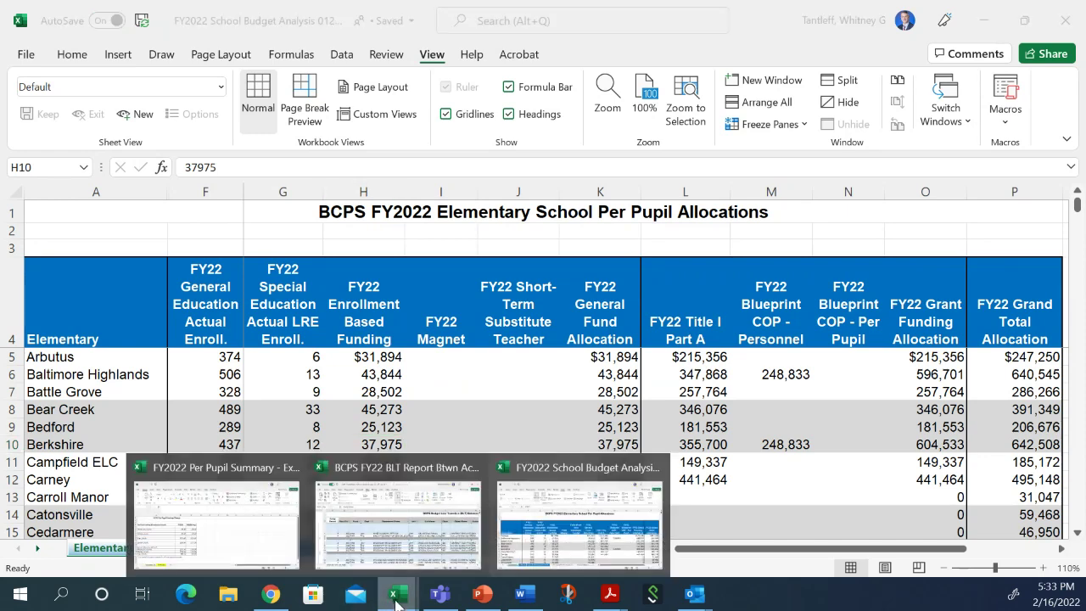
{"action": "left_click", "coordinate": [262, 529]}
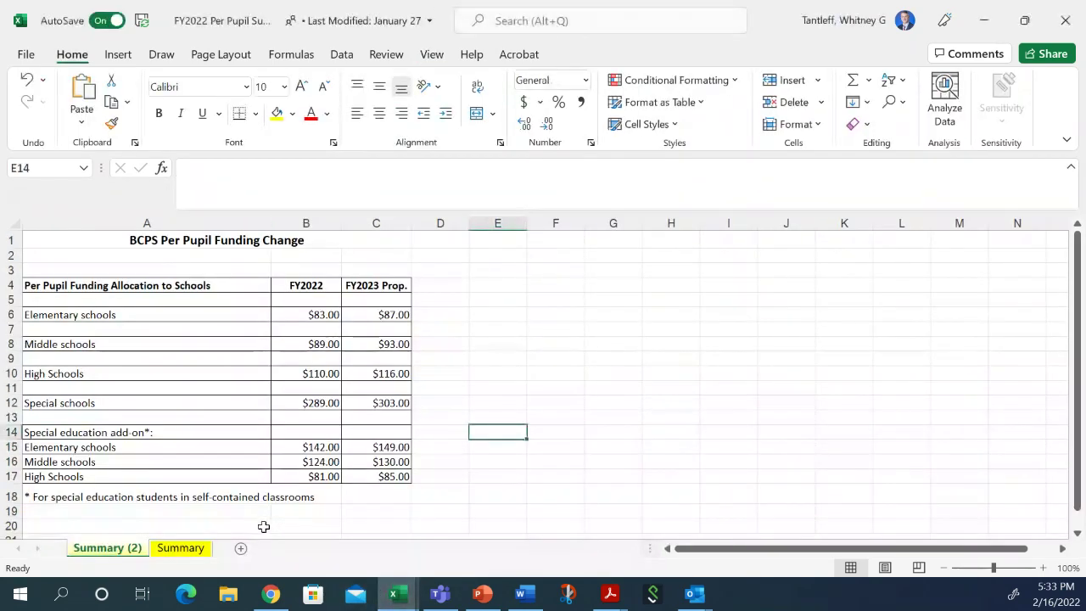
{"action": "left_click", "coordinate": [1043, 567]}
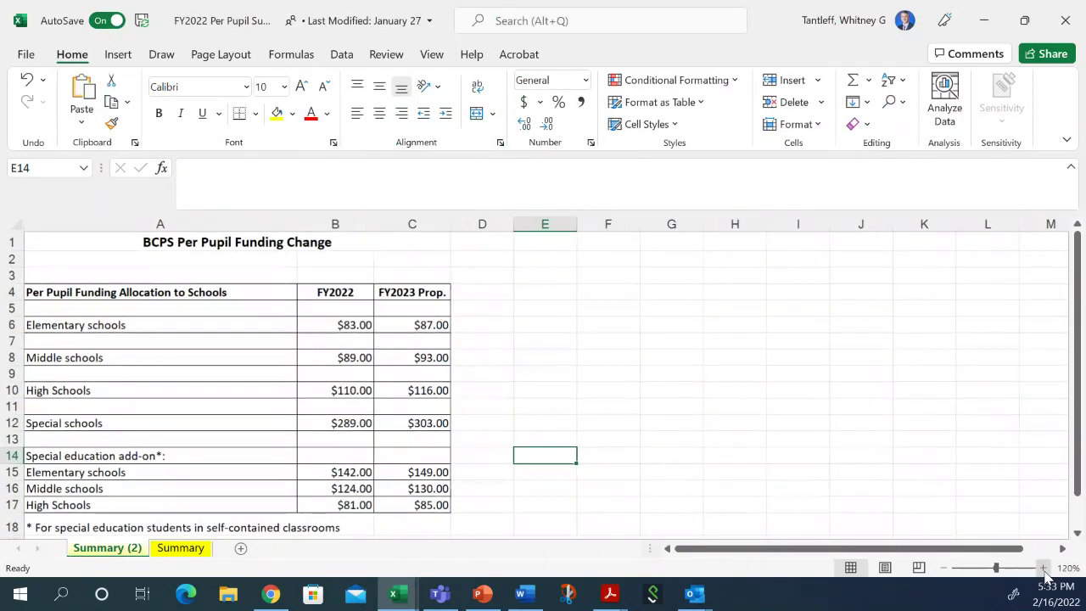
Step: Enlarge the BCPS Per Pupil Funding Change table to 130% and examine the FY2023 proposed amounts by school level, including the special education add-on
{"action": "left_click", "coordinate": [1043, 568]}
{"action": "left_click", "coordinate": [1042, 567]}
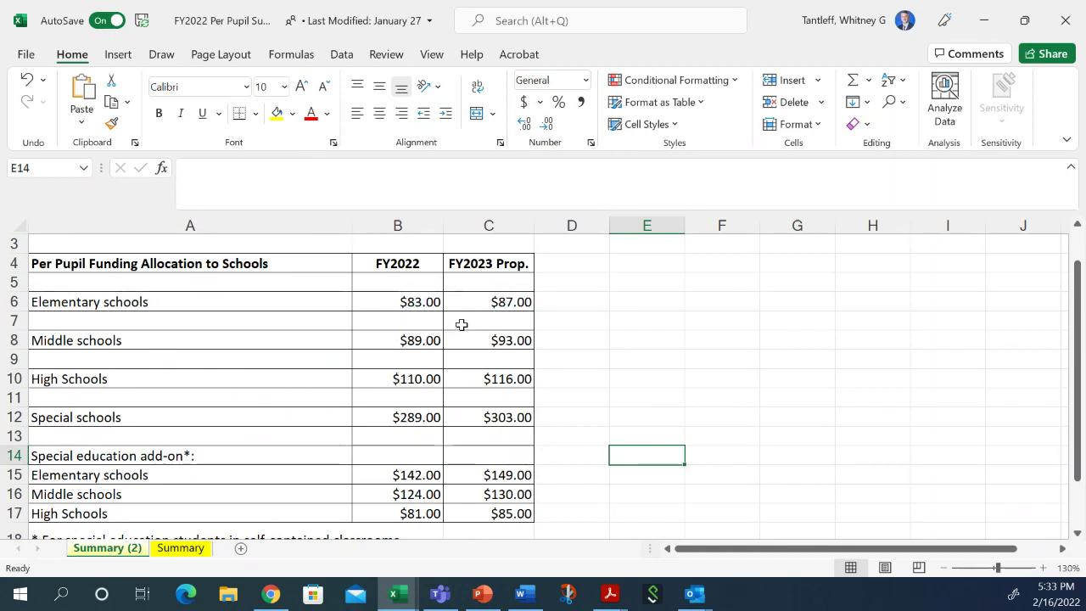
{"action": "left_click", "coordinate": [514, 303]}
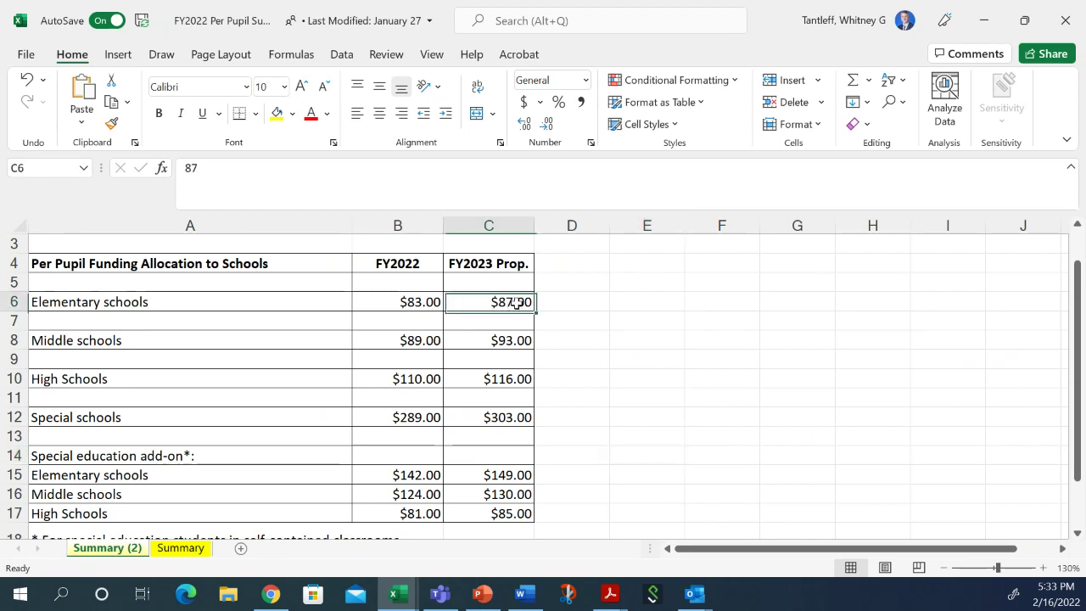
{"action": "left_click", "coordinate": [519, 343]}
{"action": "left_click", "coordinate": [506, 404]}
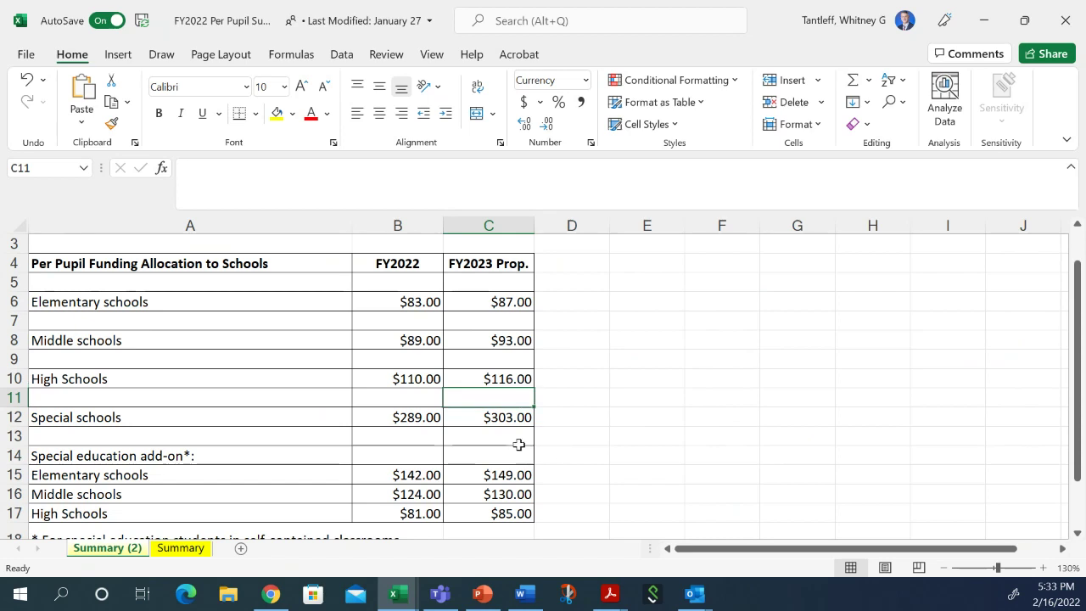
{"action": "left_click", "coordinate": [507, 419]}
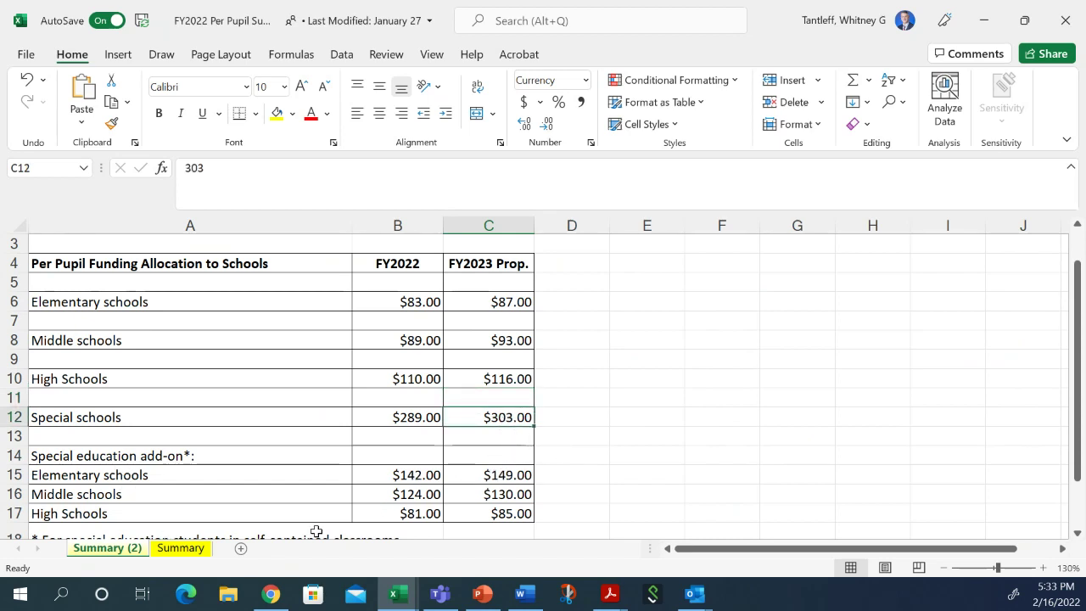
{"action": "scroll", "coordinate": [508, 498], "scroll_direction": "down", "scroll_amount": 1}
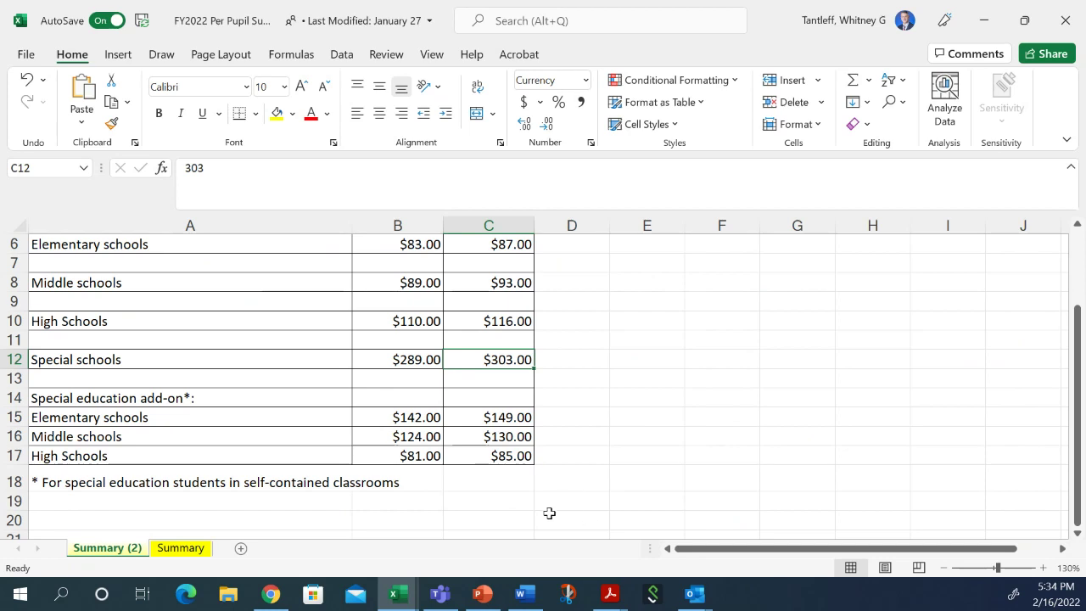
{"action": "scroll", "coordinate": [553, 509], "scroll_direction": "up", "scroll_amount": 2}
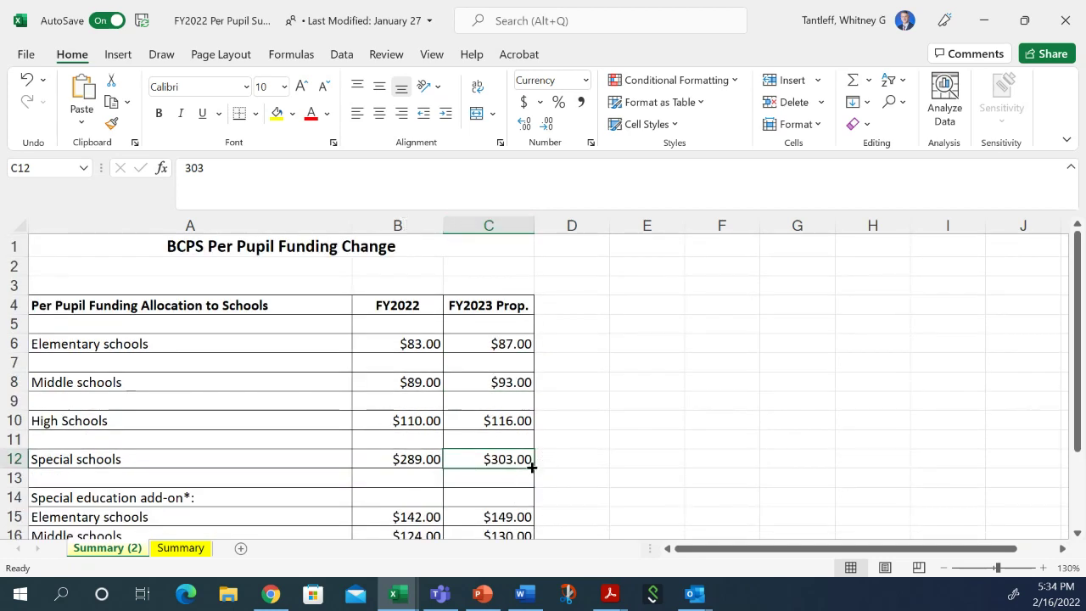
Step: Return to the FY2022 School Budget Analysis workbook and examine Arbutus's enrollment figures, enrollment based funding and general fund allocation
{"action": "left_click", "coordinate": [983, 17]}
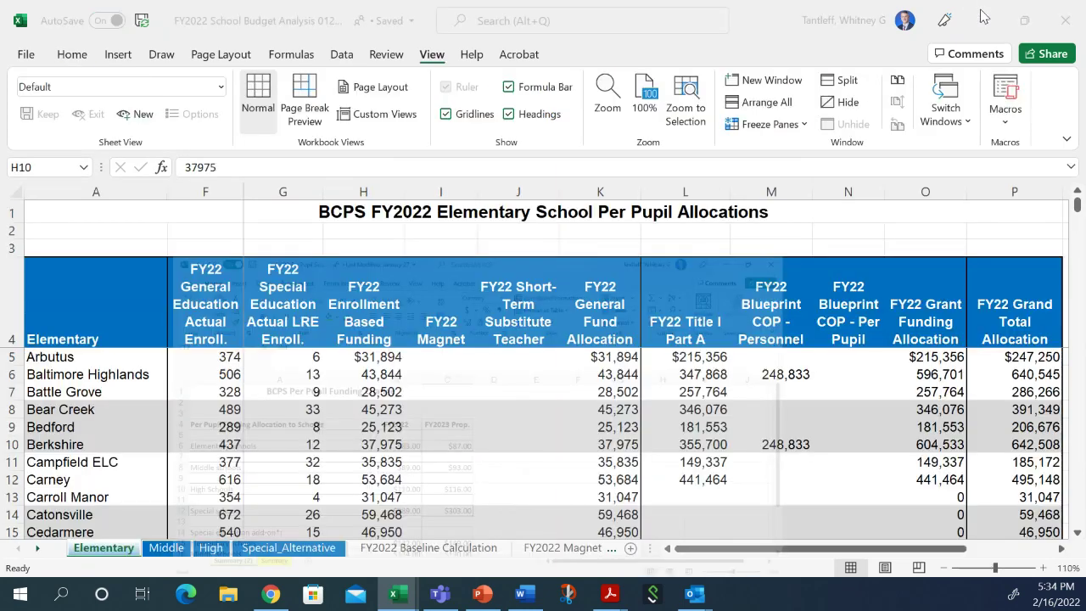
{"action": "key", "text": "ctrl+Home"}
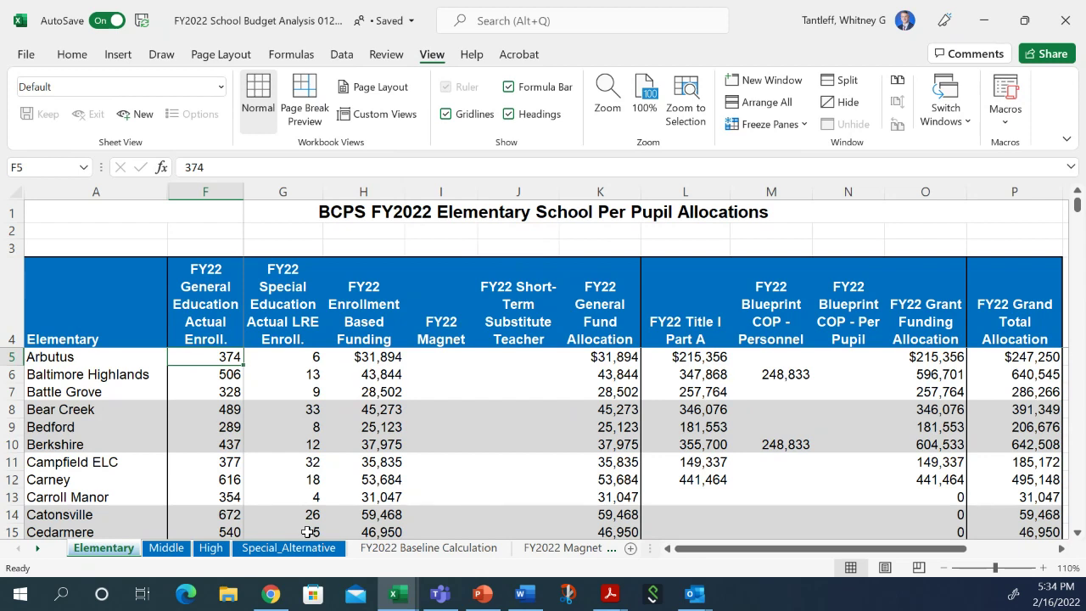
{"action": "key", "text": "Right"}
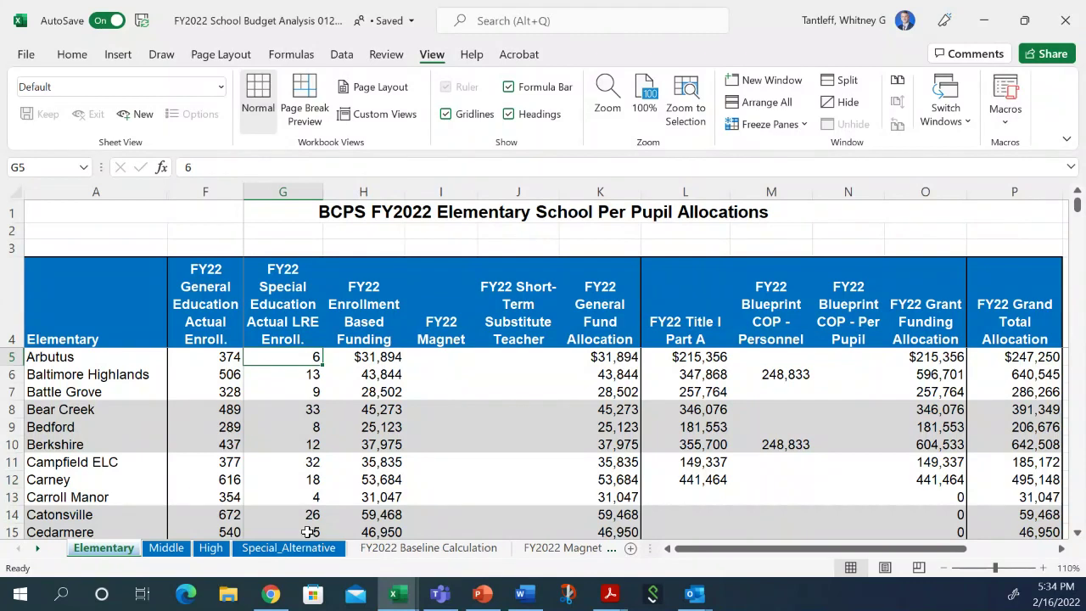
{"action": "key", "text": "Right"}
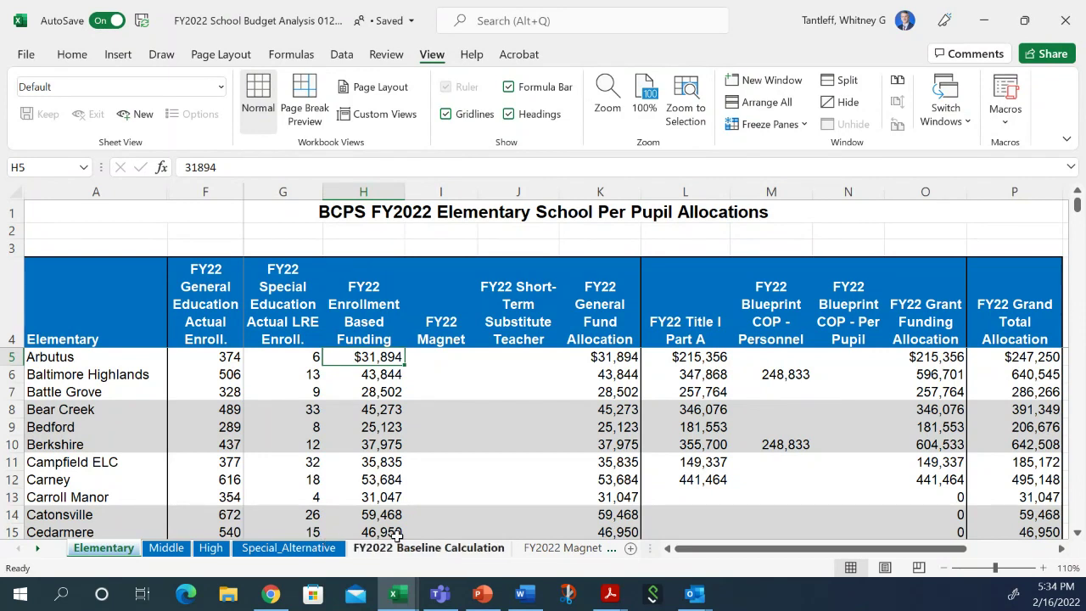
{"action": "left_click", "coordinate": [632, 359]}
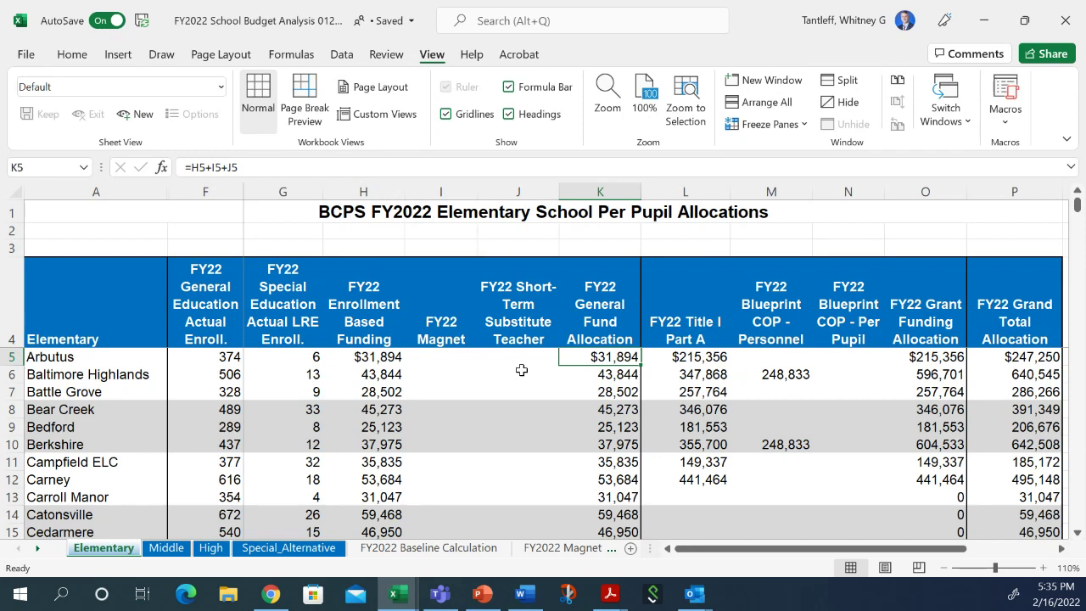
Step: Examine Arbutus's Title I, Blueprint COP and grant funding allocations through to its FY22 grand total allocation
{"action": "key", "text": "Right"}
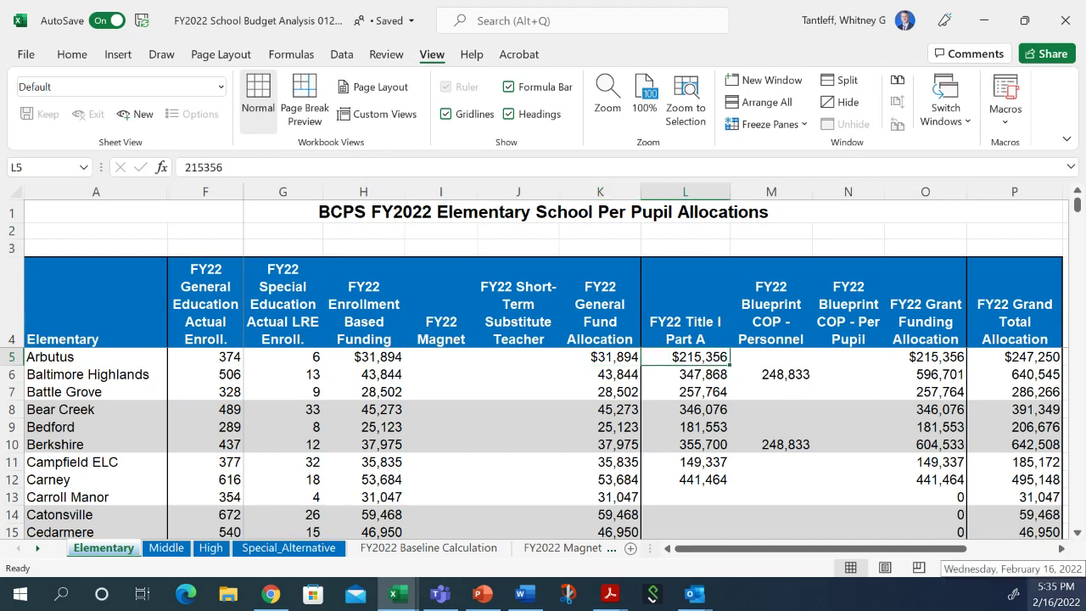
{"action": "key", "text": "Right"}
{"action": "key", "text": "Right"}
{"action": "key", "text": "Right"}
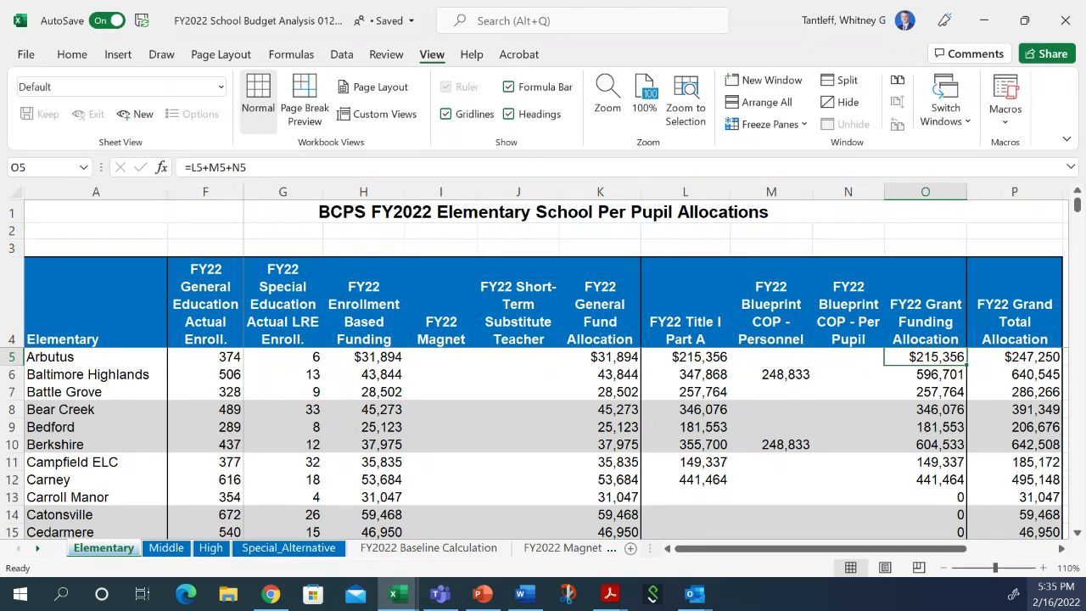
{"action": "key", "text": "Left"}
{"action": "key", "text": "Left"}
{"action": "key", "text": "Left"}
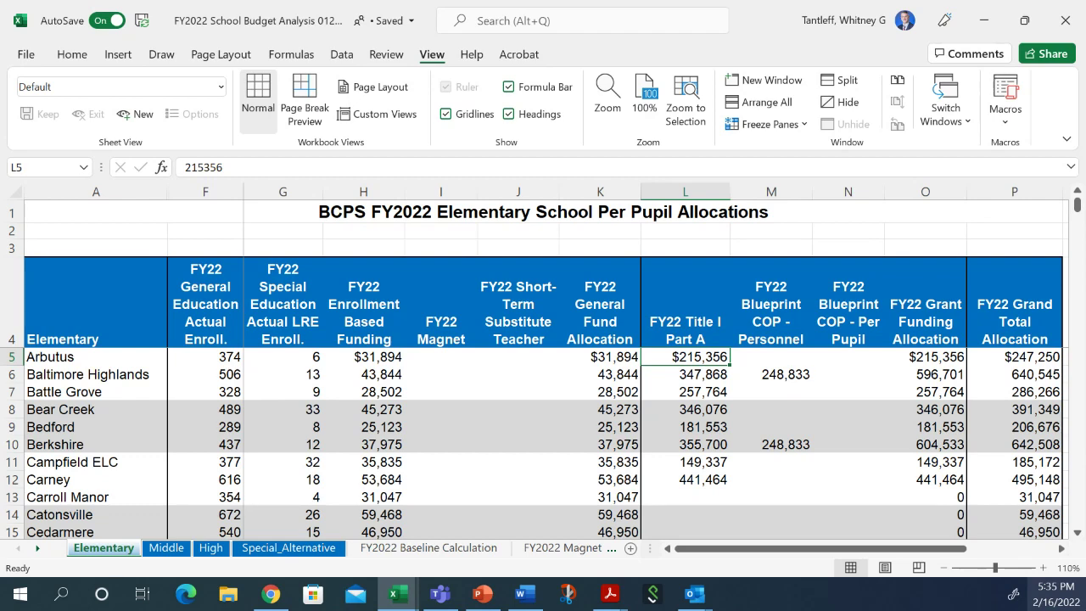
{"action": "key", "text": "Right"}
{"action": "key", "text": "Right"}
{"action": "key", "text": "Right"}
{"action": "key", "text": "Right"}
{"action": "key", "text": "Right"}
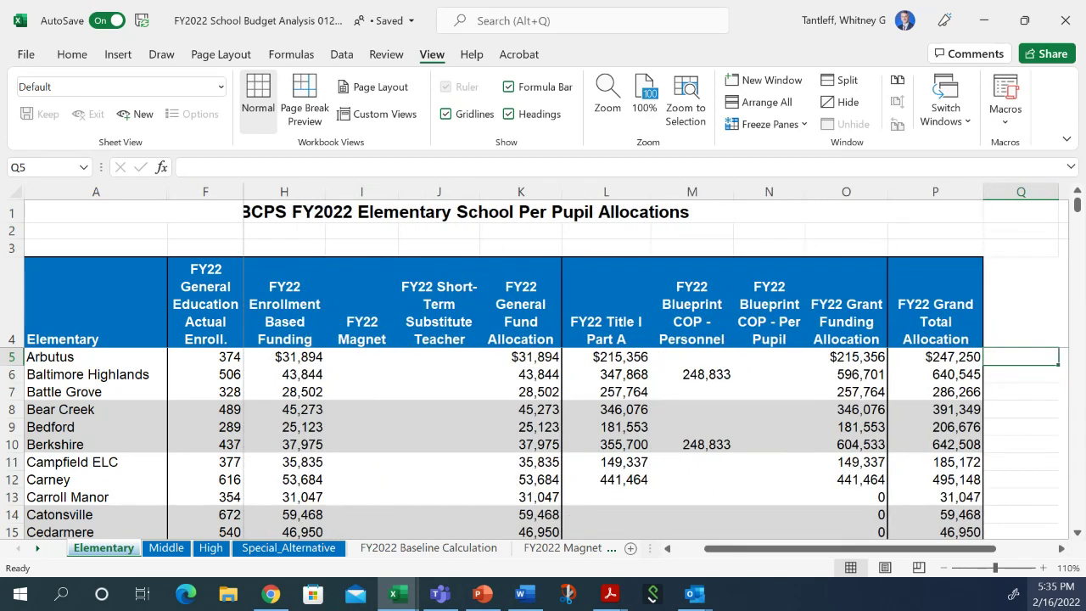
{"action": "key", "text": "Left"}
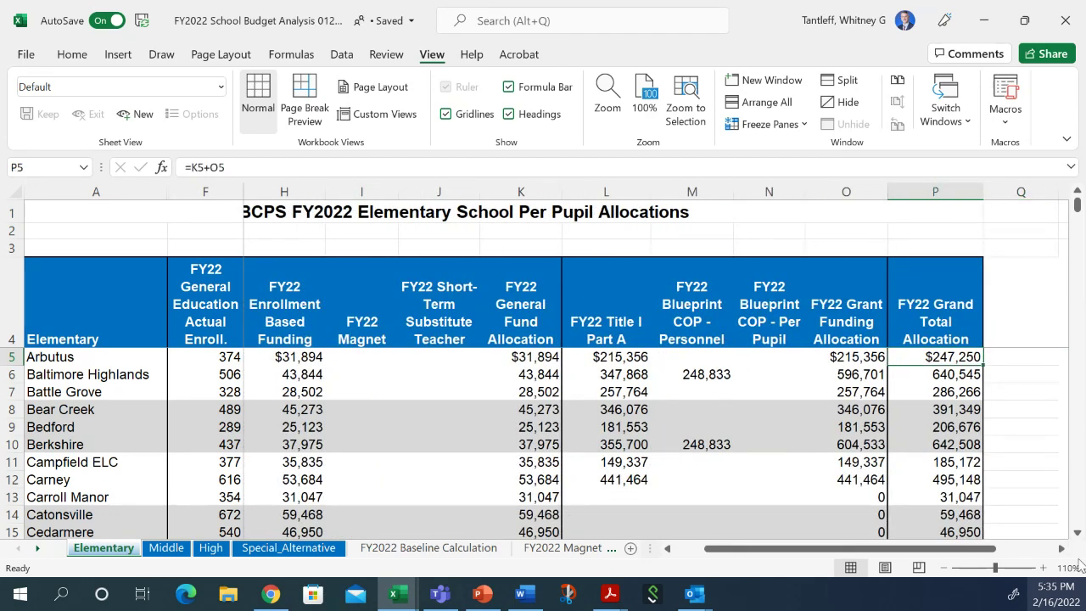
Step: Examine the Blueprint COP - Personnel column and Baltimore Highlands, then review the remaining elementary schools down to the totals row
{"action": "left_click", "coordinate": [697, 335]}
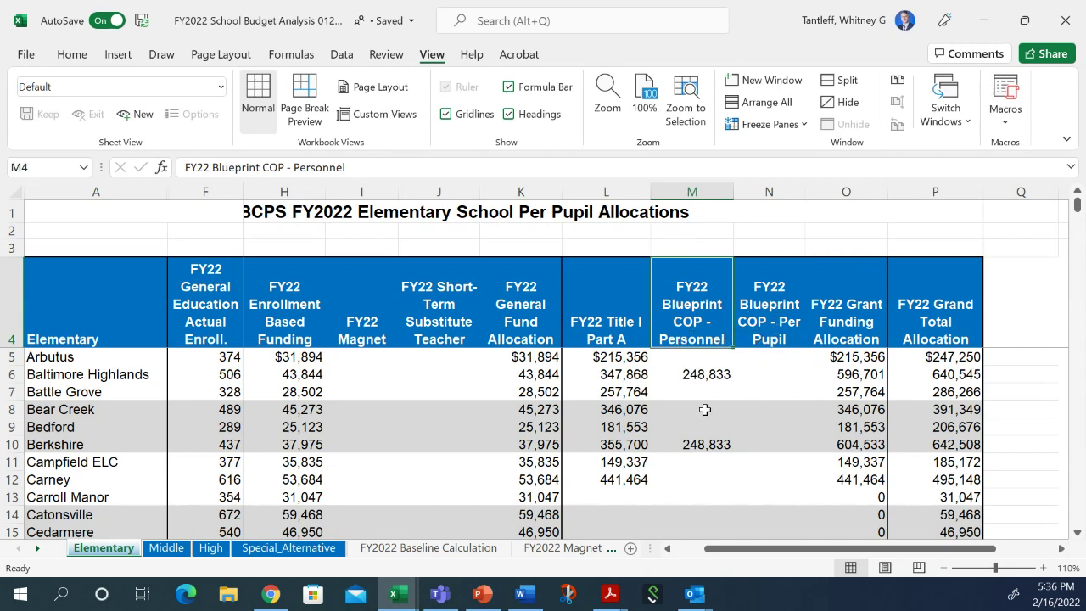
{"action": "left_click", "coordinate": [126, 375]}
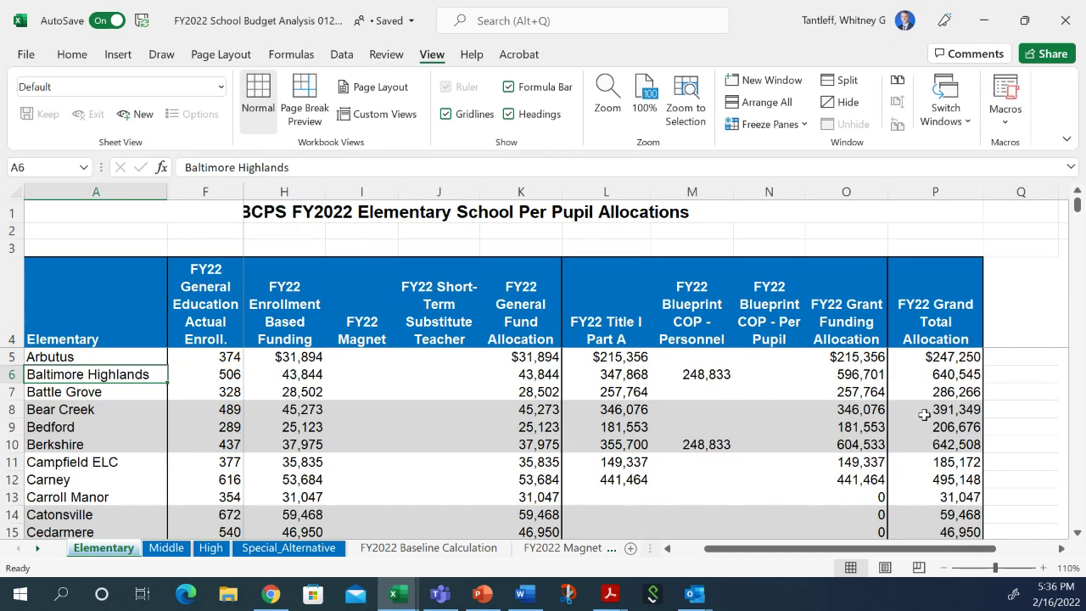
{"action": "scroll", "coordinate": [923, 414], "scroll_direction": "down", "scroll_amount": 4}
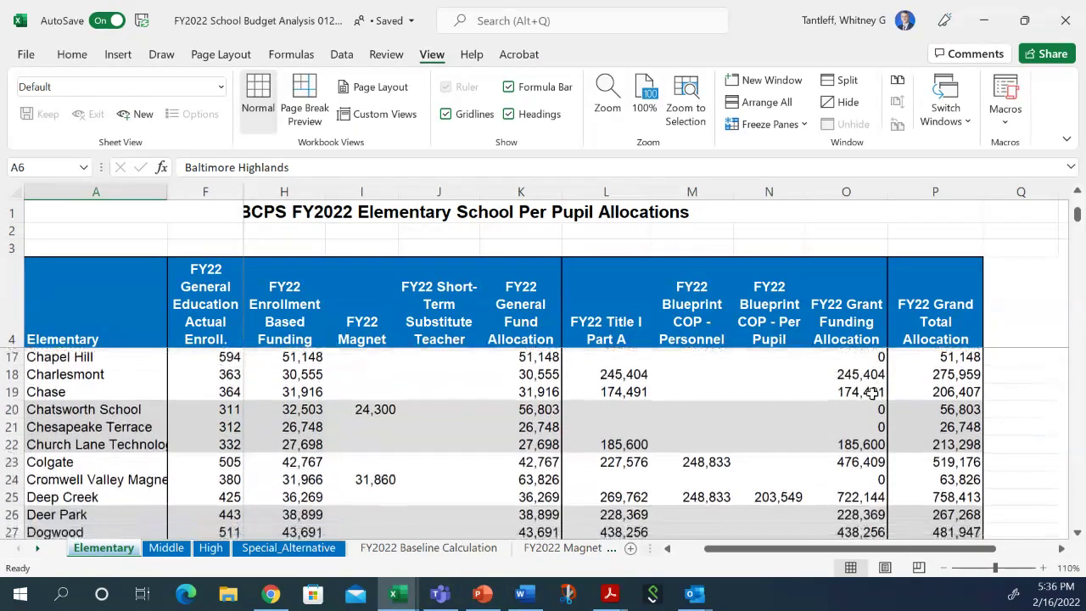
{"action": "scroll", "coordinate": [872, 393], "scroll_direction": "down", "scroll_amount": 7}
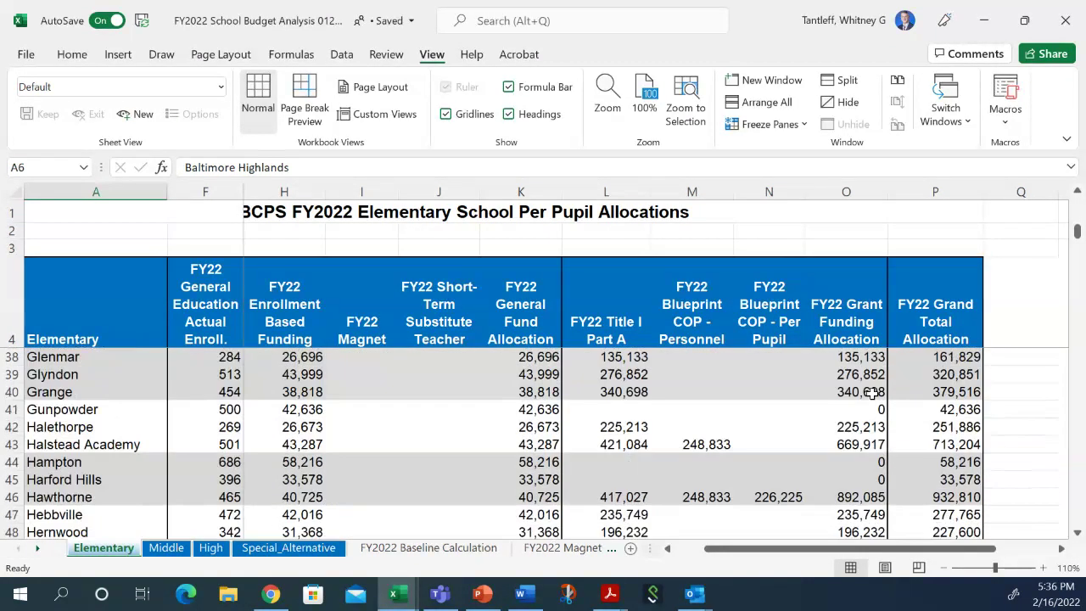
{"action": "scroll", "coordinate": [872, 392], "scroll_direction": "down", "scroll_amount": 9}
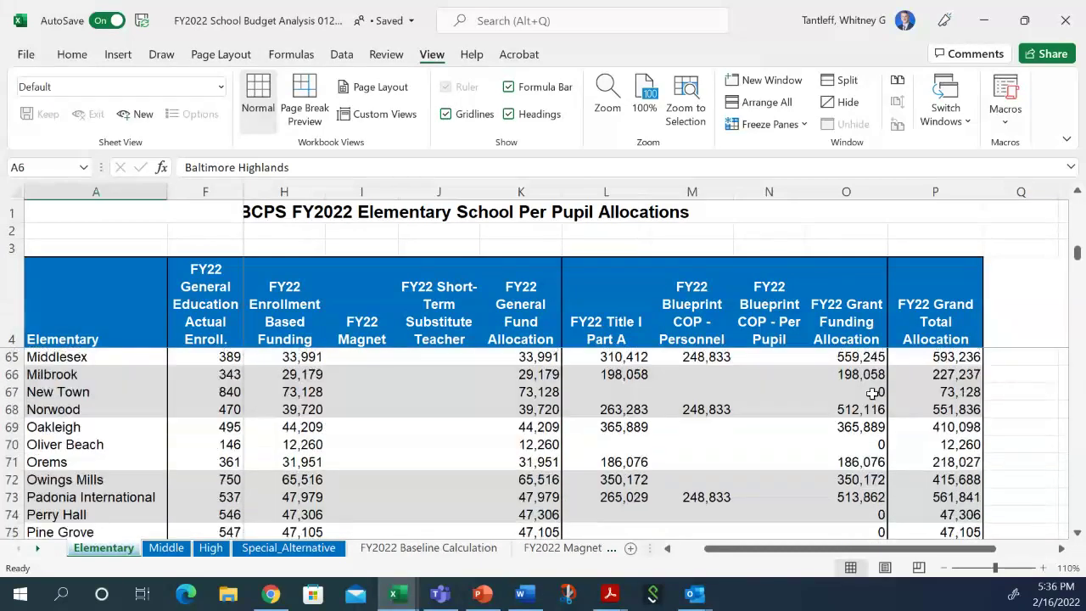
{"action": "scroll", "coordinate": [872, 393], "scroll_direction": "down", "scroll_amount": 10}
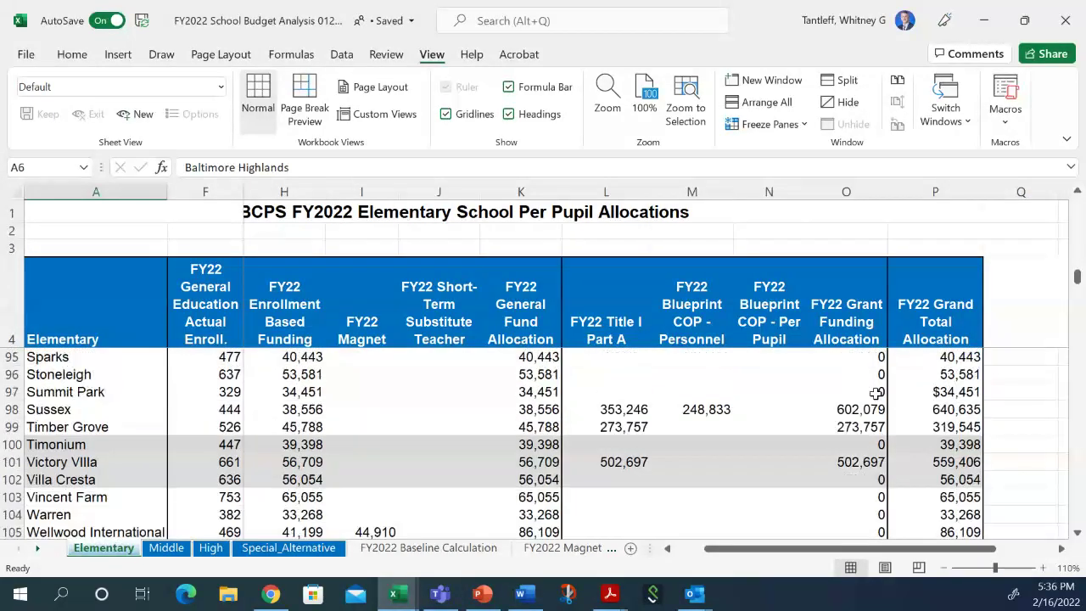
{"action": "scroll", "coordinate": [876, 393], "scroll_direction": "down", "scroll_amount": 4}
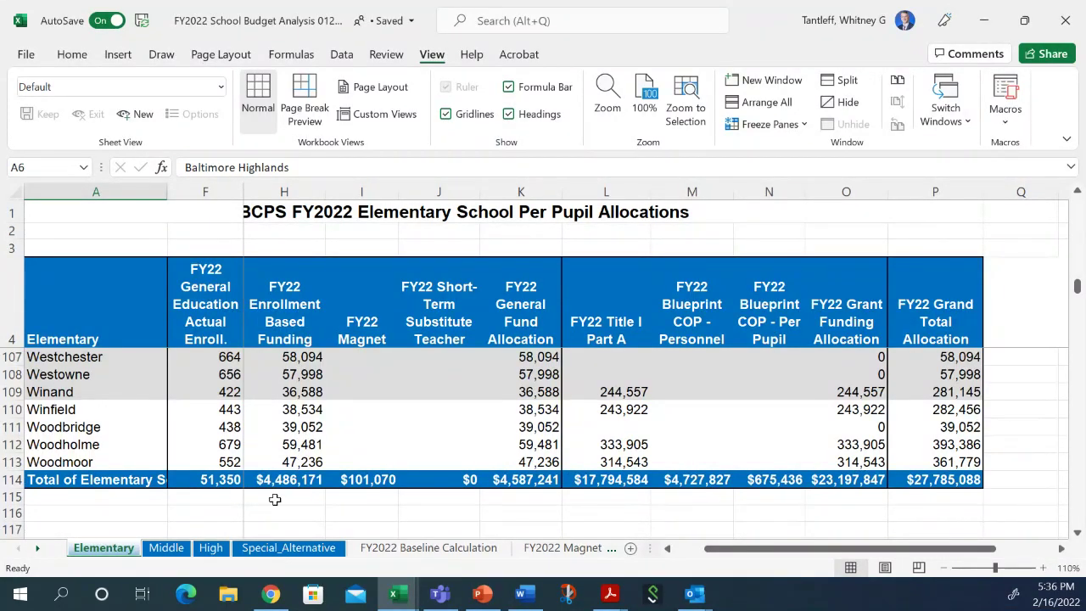
Step: Open the Middle sheet and examine the middle school allocations, including Catonsville's short-term substitute teacher funding
{"action": "left_click", "coordinate": [170, 548]}
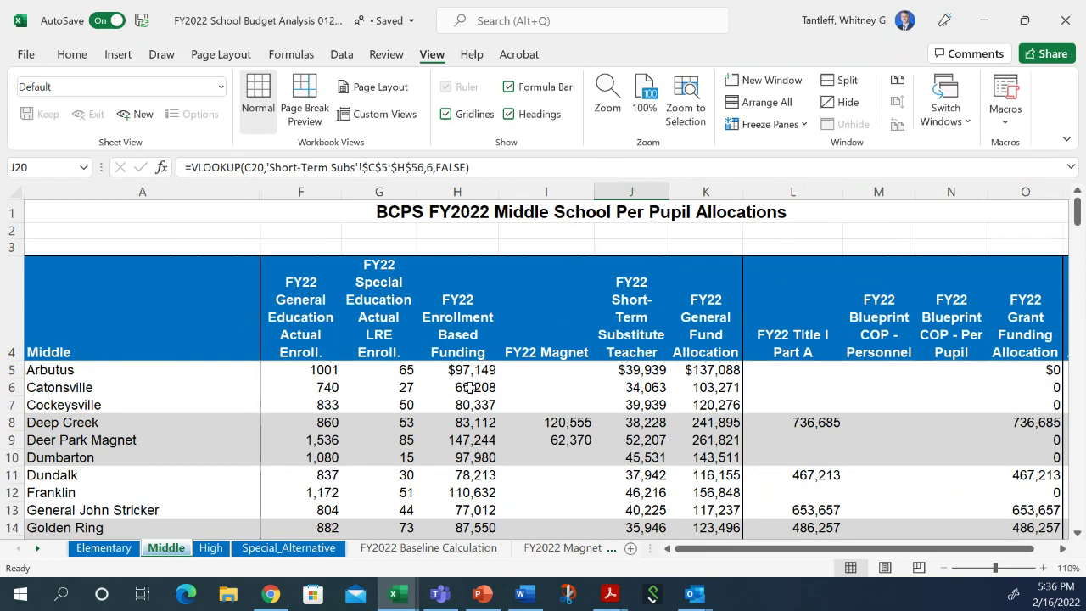
{"action": "left_click", "coordinate": [641, 387]}
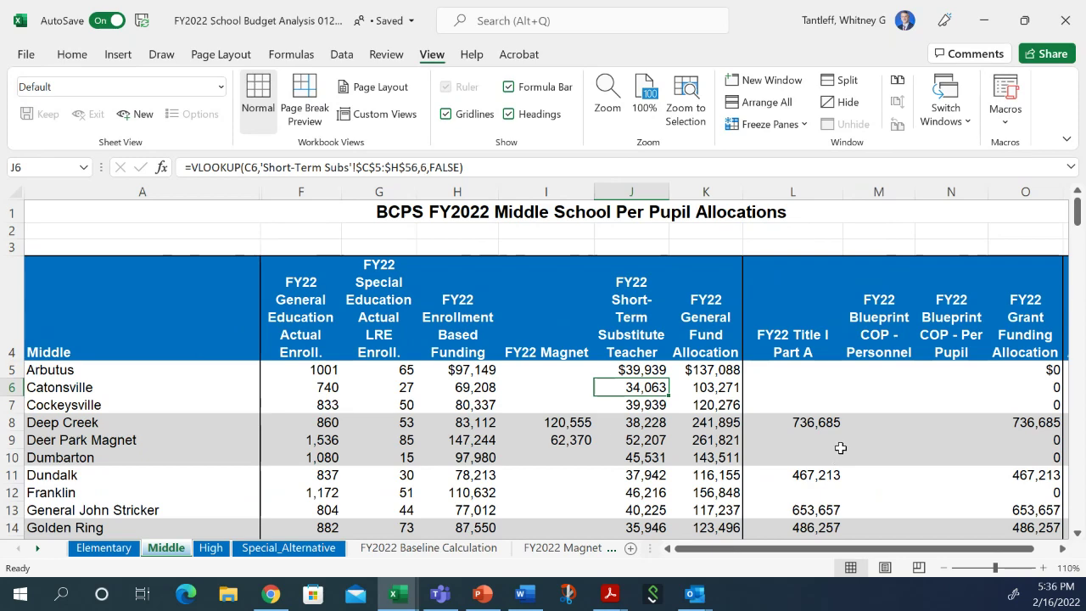
{"action": "scroll", "coordinate": [839, 447], "scroll_direction": "down", "scroll_amount": 1}
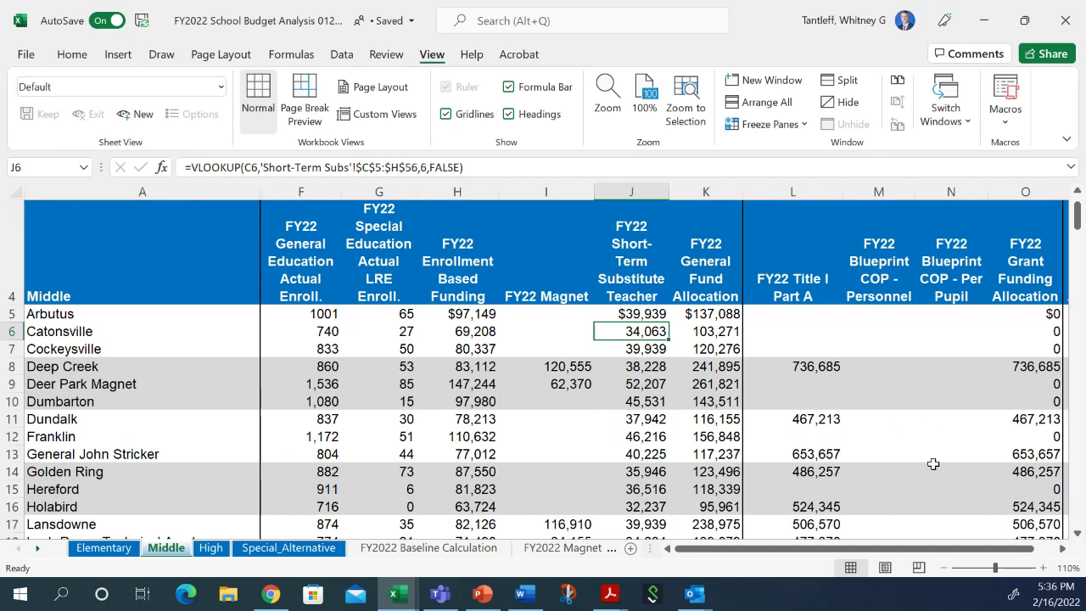
{"action": "scroll", "coordinate": [1001, 475], "scroll_direction": "down", "scroll_amount": 2}
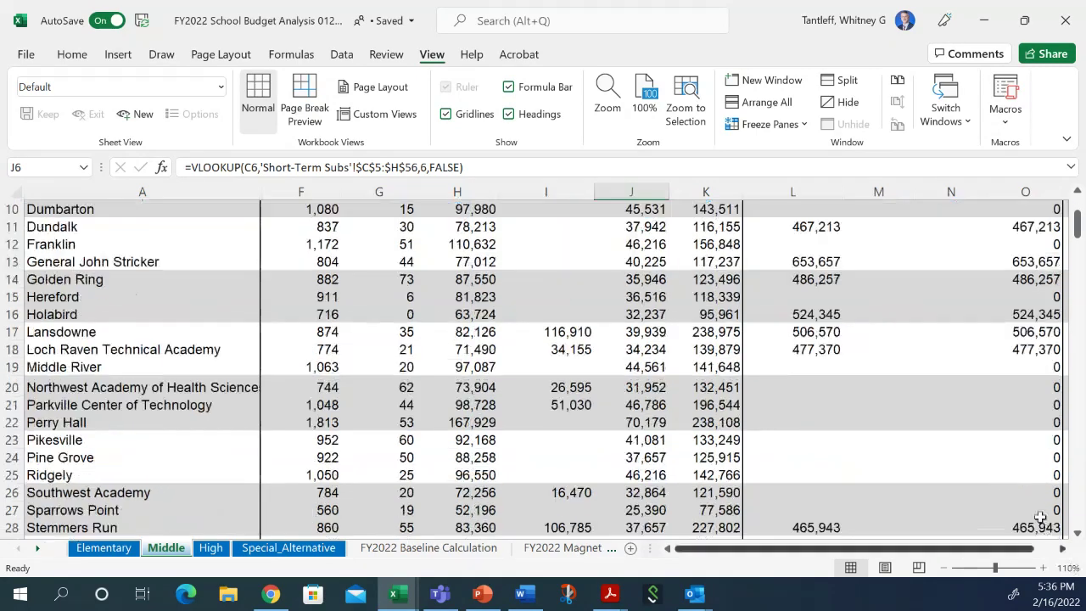
Step: Freeze the Middle sheet's panes at cell G5 so the header rows and the columns through general education enrollment stay in view
{"action": "scroll", "coordinate": [1011, 492], "scroll_direction": "up", "scroll_amount": 3}
{"action": "left_click", "coordinate": [378, 370]}
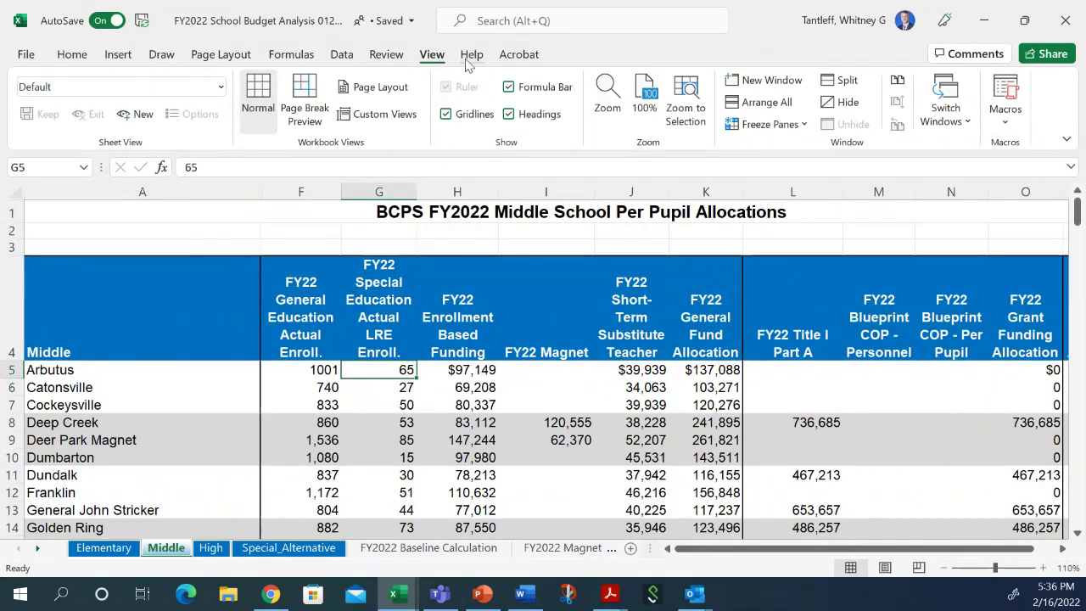
{"action": "left_click", "coordinate": [766, 124]}
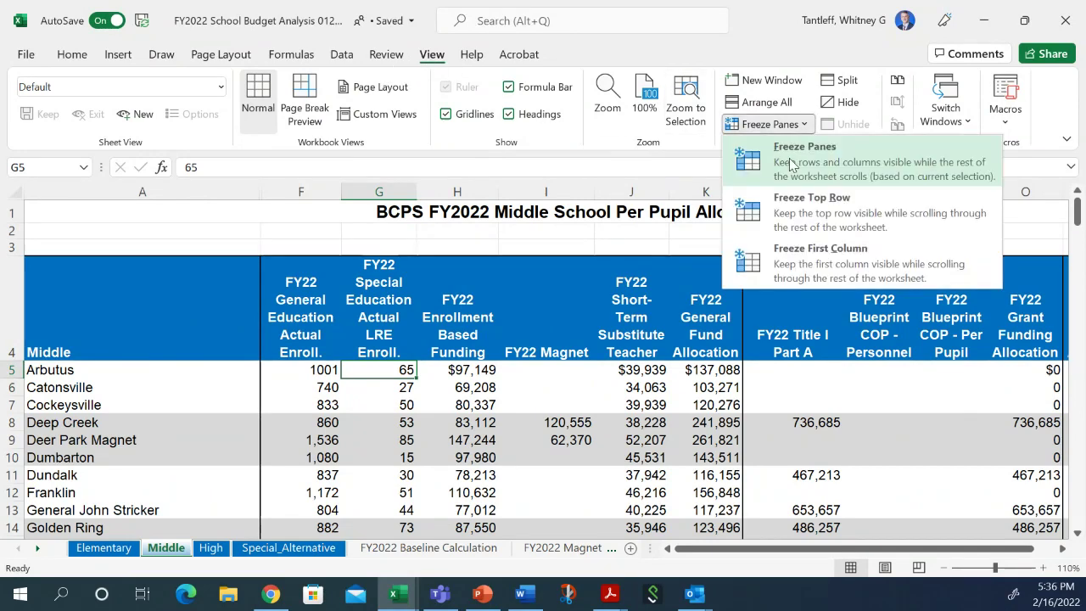
{"action": "left_click", "coordinate": [802, 149]}
Step: Review the middle school allocations down to the totals row and across to the FY22 Grand Total Allocation column
{"action": "scroll", "coordinate": [961, 465], "scroll_direction": "down", "scroll_amount": 7}
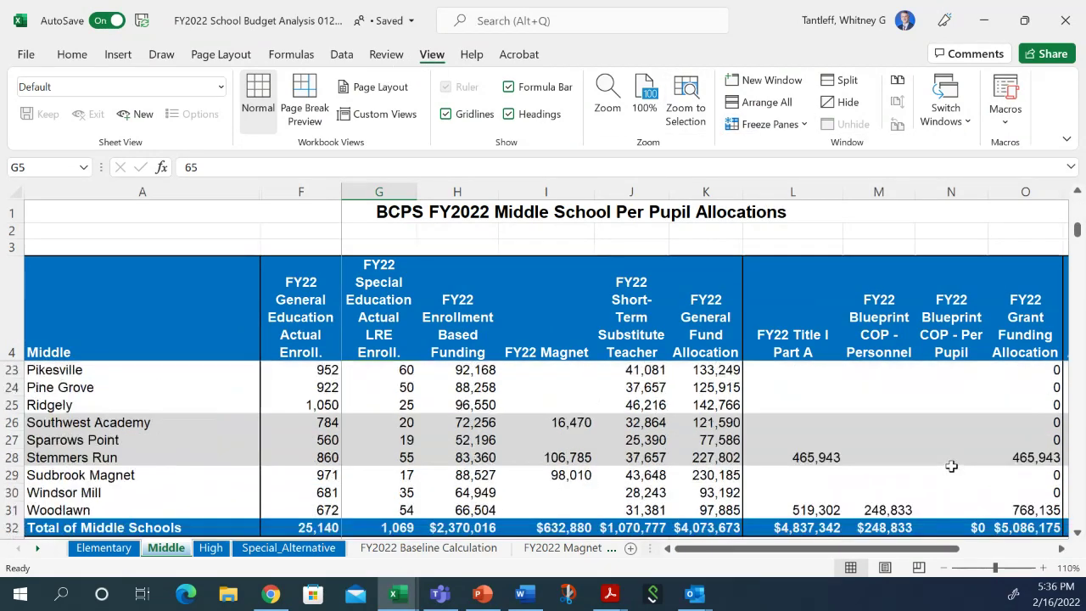
{"action": "scroll", "coordinate": [606, 509], "scroll_direction": "up", "scroll_amount": 6}
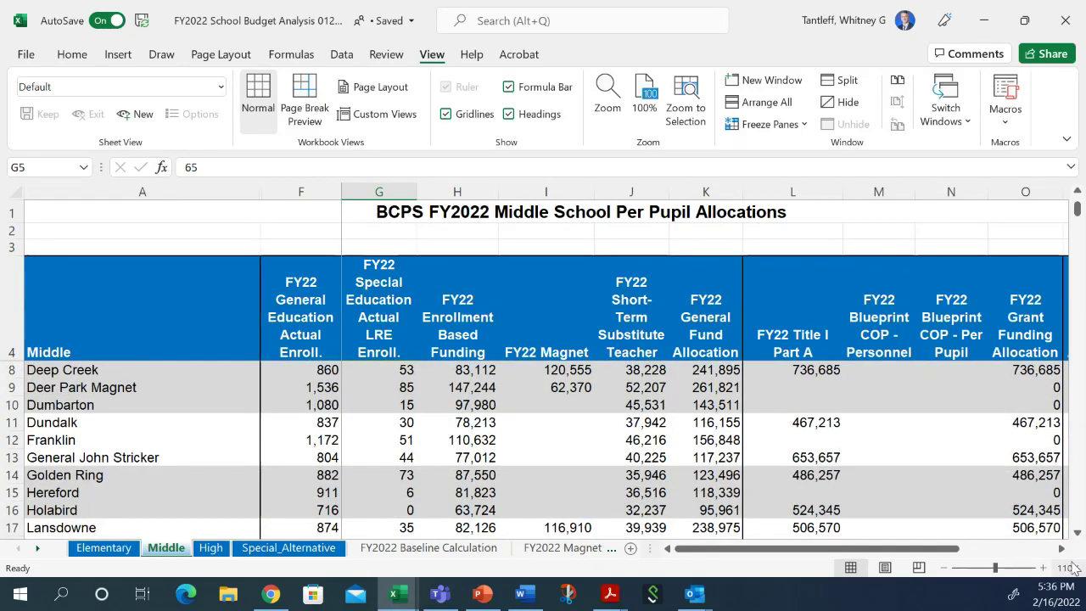
{"action": "left_click", "coordinate": [1062, 553]}
{"action": "left_click", "coordinate": [1062, 553]}
{"action": "scroll", "coordinate": [1015, 487], "scroll_direction": "down", "scroll_amount": 8}
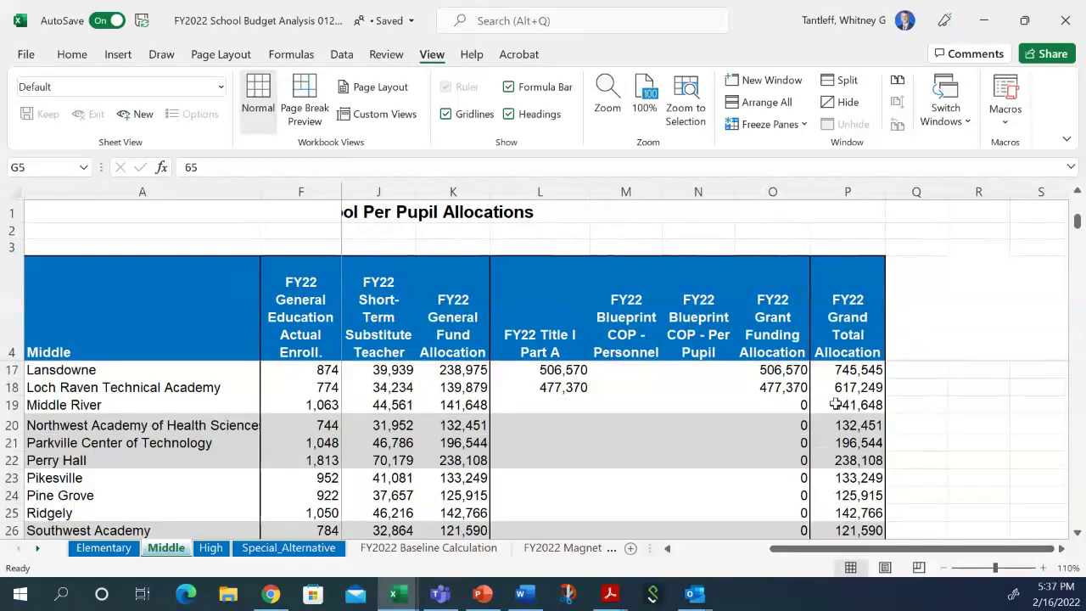
{"action": "scroll", "coordinate": [838, 414], "scroll_direction": "up", "scroll_amount": 2}
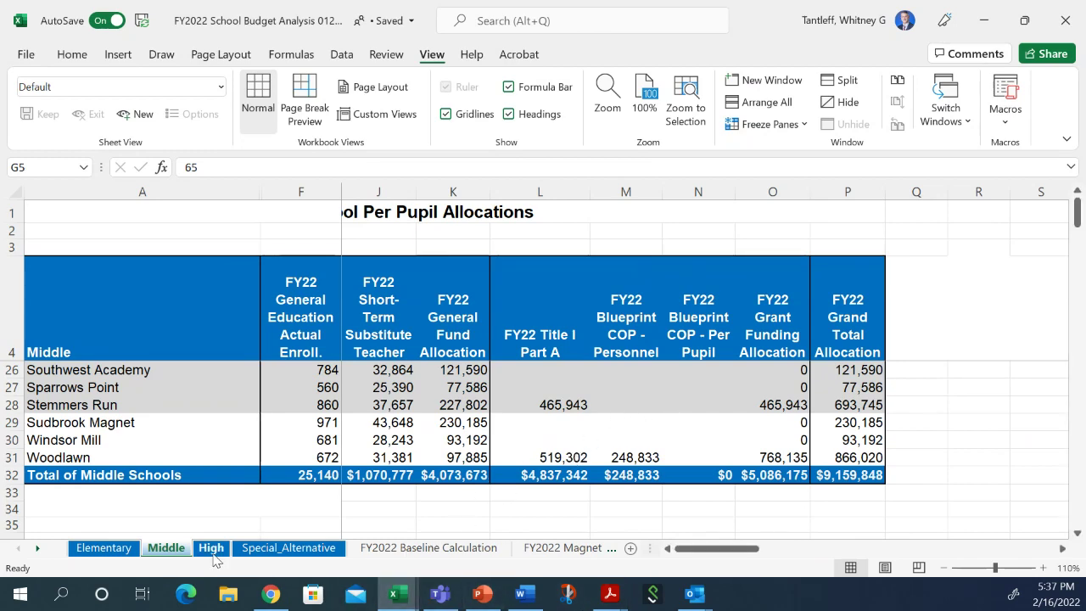
Step: Open the High sheet and look over the high school per pupil allocations
{"action": "left_click", "coordinate": [211, 548]}
{"action": "scroll", "coordinate": [984, 378], "scroll_direction": "down", "scroll_amount": 6}
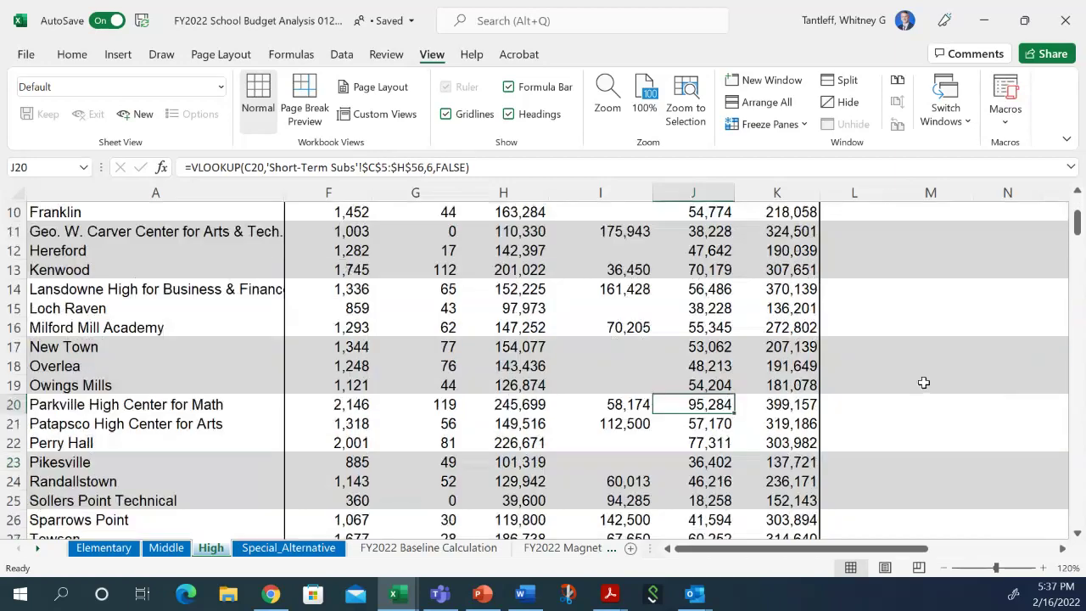
{"action": "scroll", "coordinate": [899, 373], "scroll_direction": "up", "scroll_amount": 6}
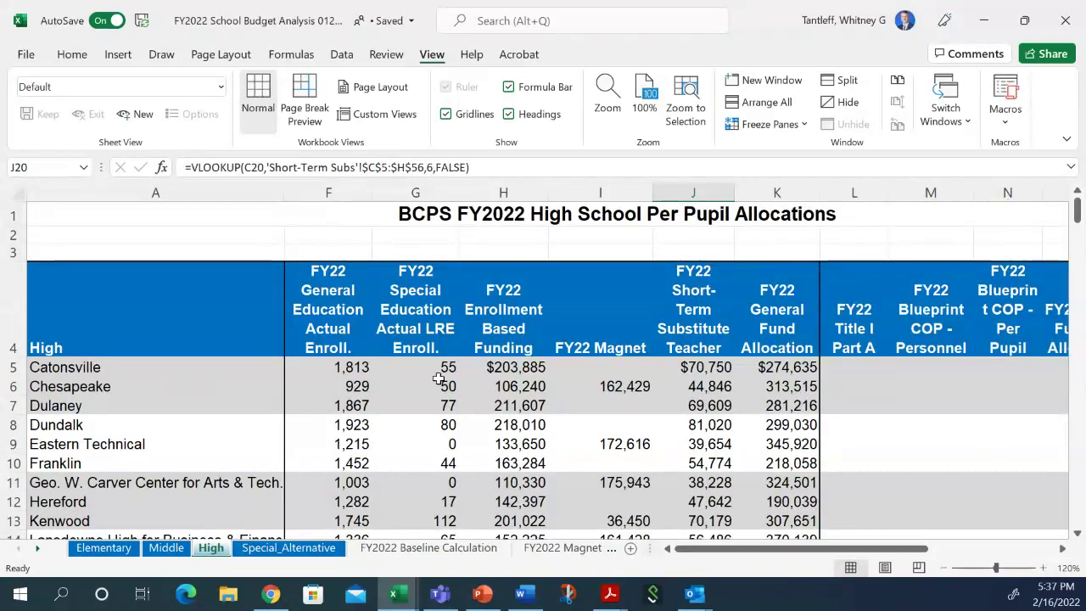
Step: Freeze the High sheet's panes at cell H5 and review the high school allocations down to the totals row
{"action": "left_click", "coordinate": [421, 369]}
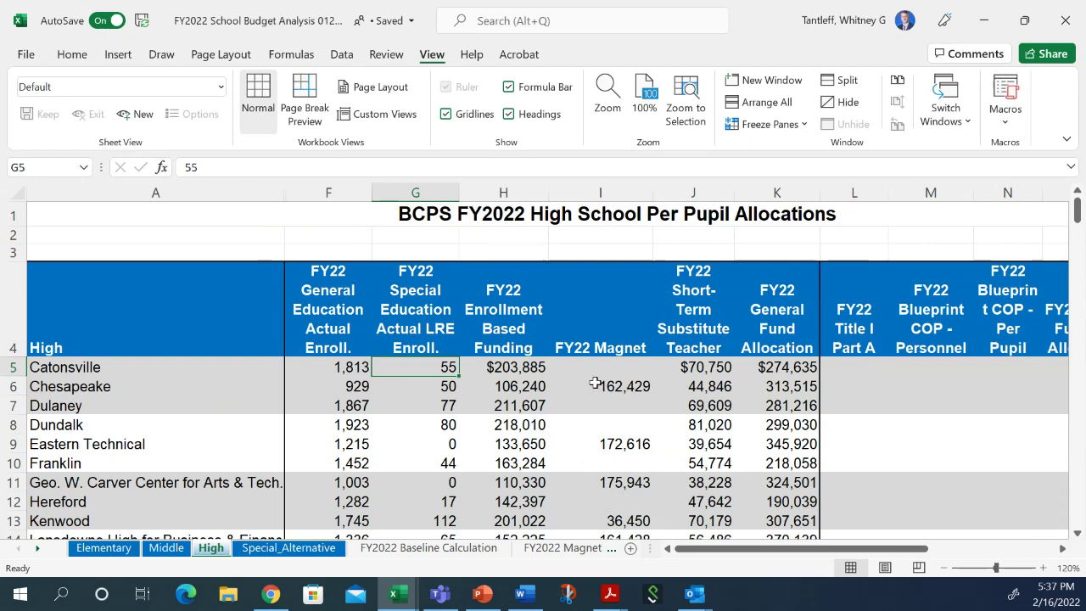
{"action": "left_click", "coordinate": [528, 363]}
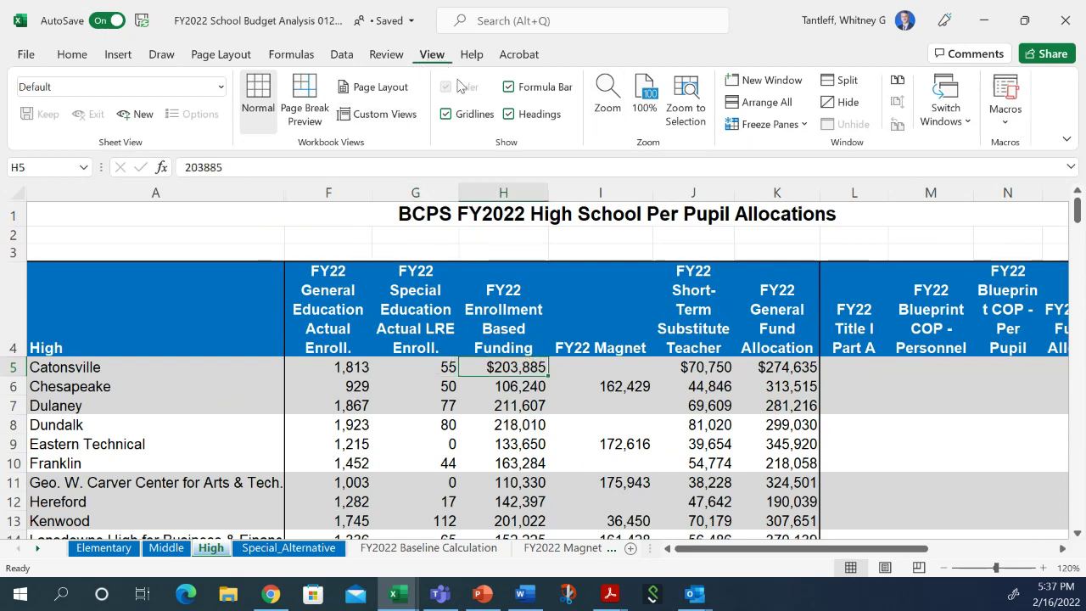
{"action": "left_click", "coordinate": [746, 125]}
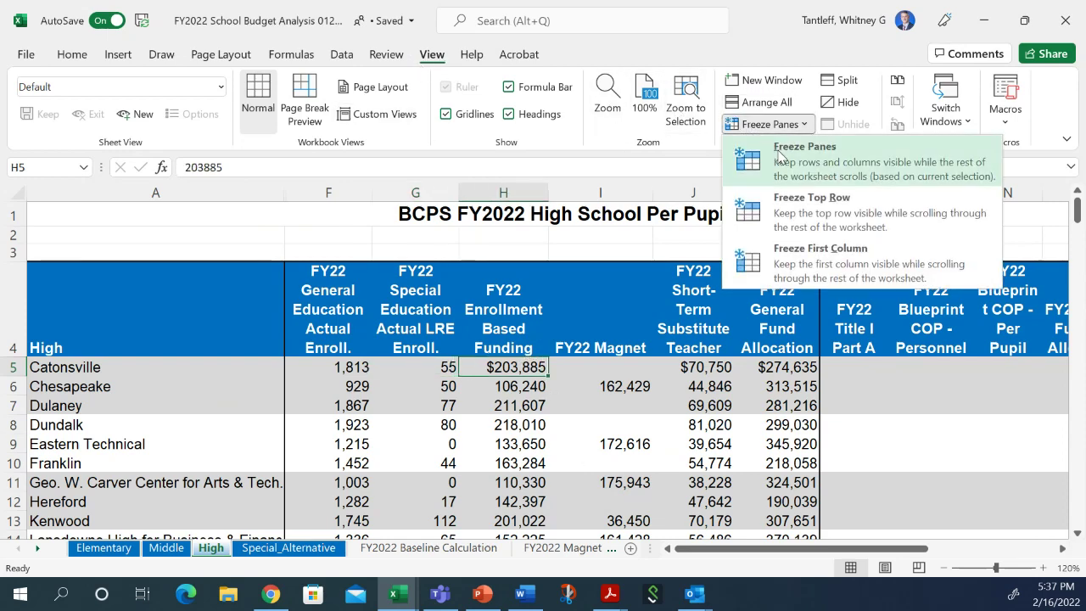
{"action": "left_click", "coordinate": [776, 159]}
{"action": "scroll", "coordinate": [683, 414], "scroll_direction": "down", "scroll_amount": 4}
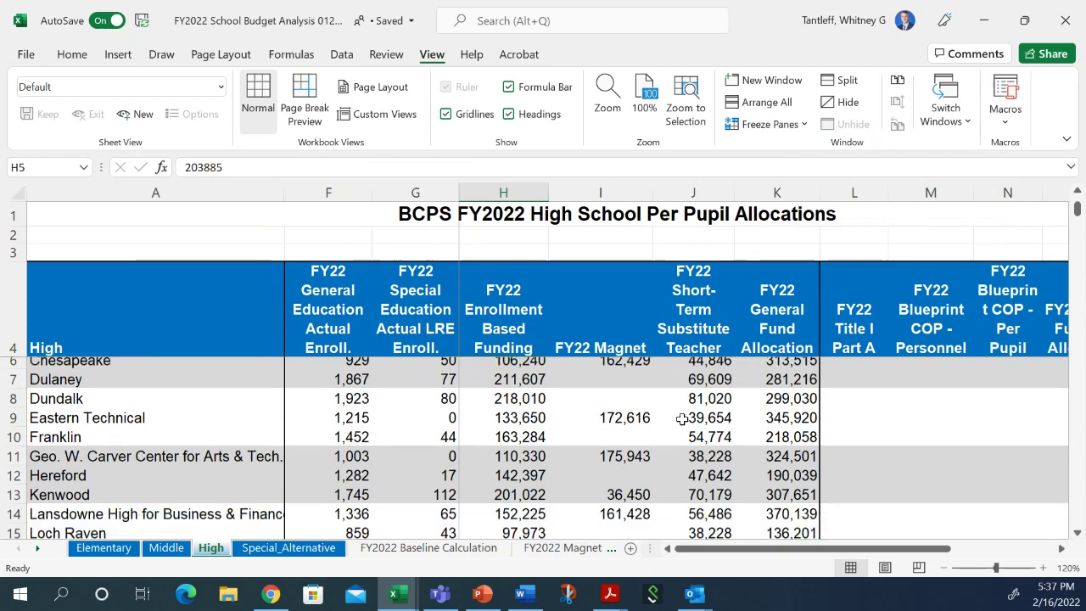
{"action": "scroll", "coordinate": [672, 418], "scroll_direction": "down", "scroll_amount": 3}
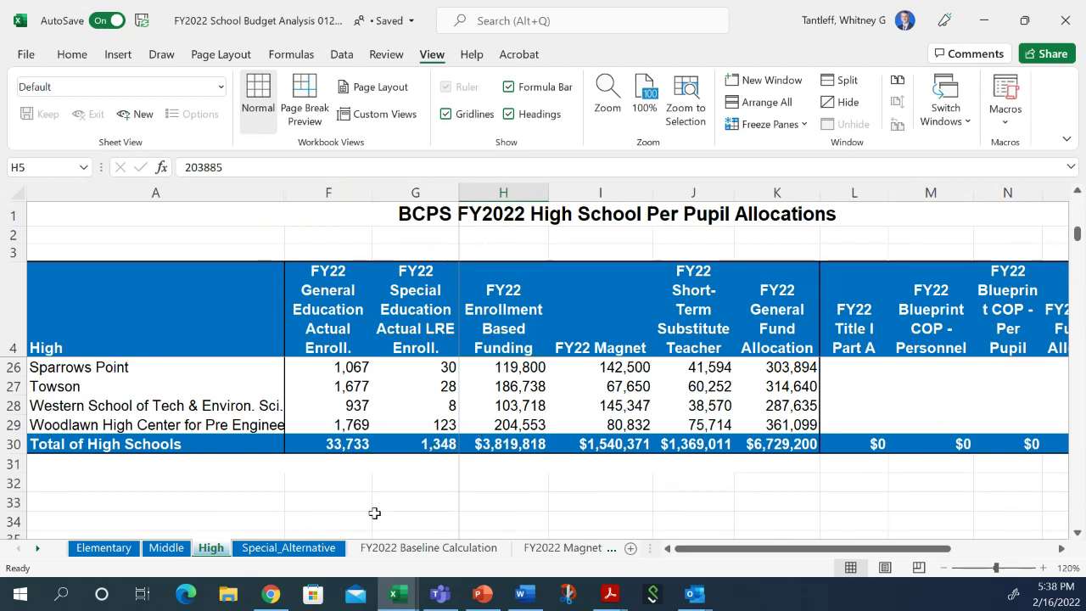
Step: Open the Special_Alternative sheet and look over the special and alternative school per pupil allocations
{"action": "left_click", "coordinate": [278, 547]}
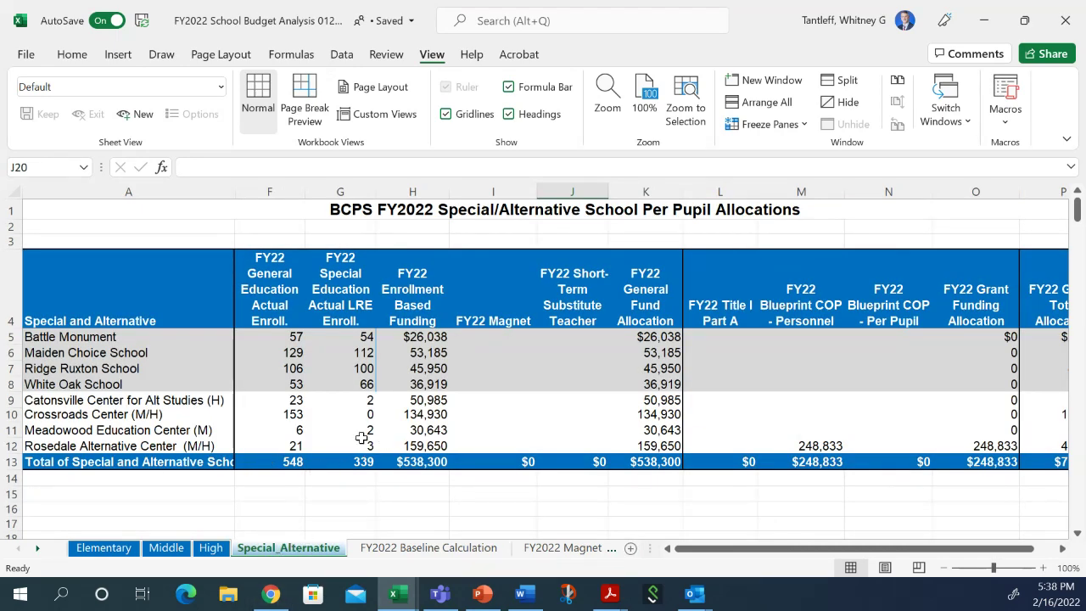
{"action": "left_click", "coordinate": [485, 371]}
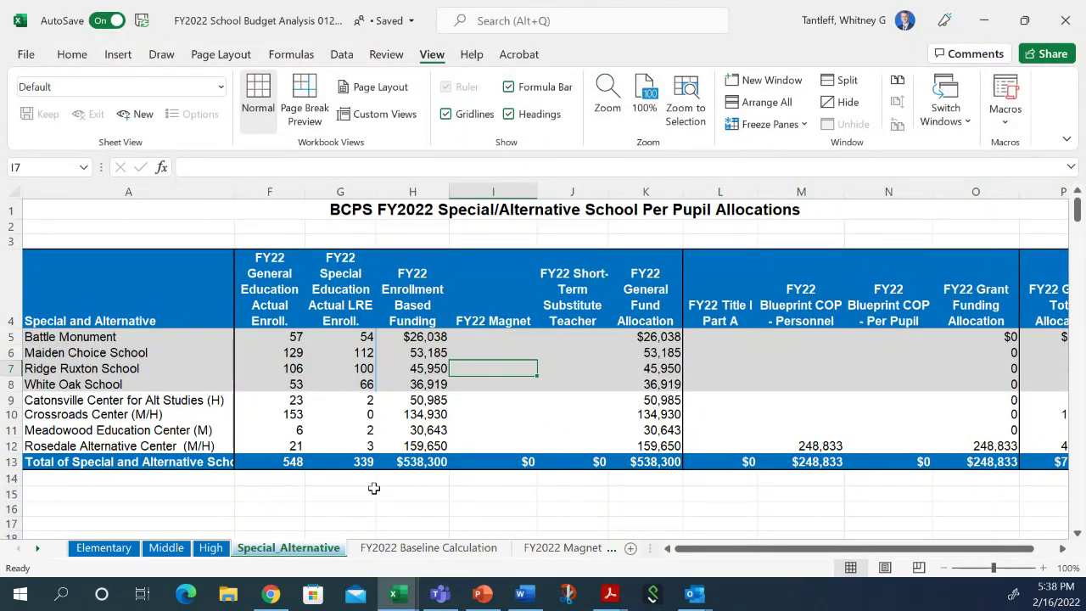
Step: Return to the Elementary sheet and check Deep Creek's FY22 Blueprint COP - Personnel allocation in cell M25
{"action": "left_click", "coordinate": [103, 547]}
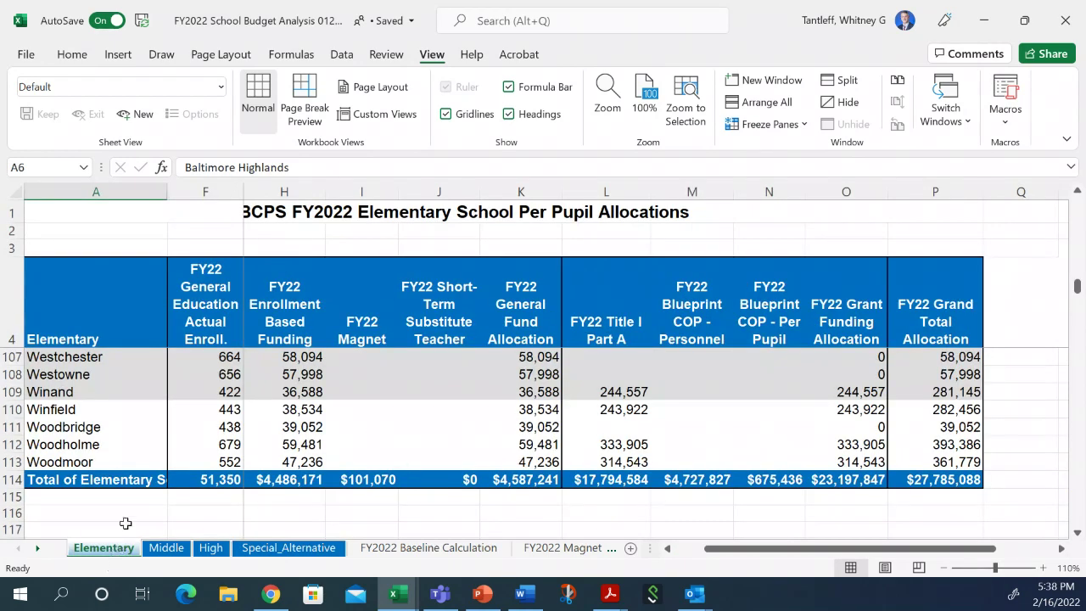
{"action": "scroll", "coordinate": [107, 373], "scroll_direction": "up", "scroll_amount": 20}
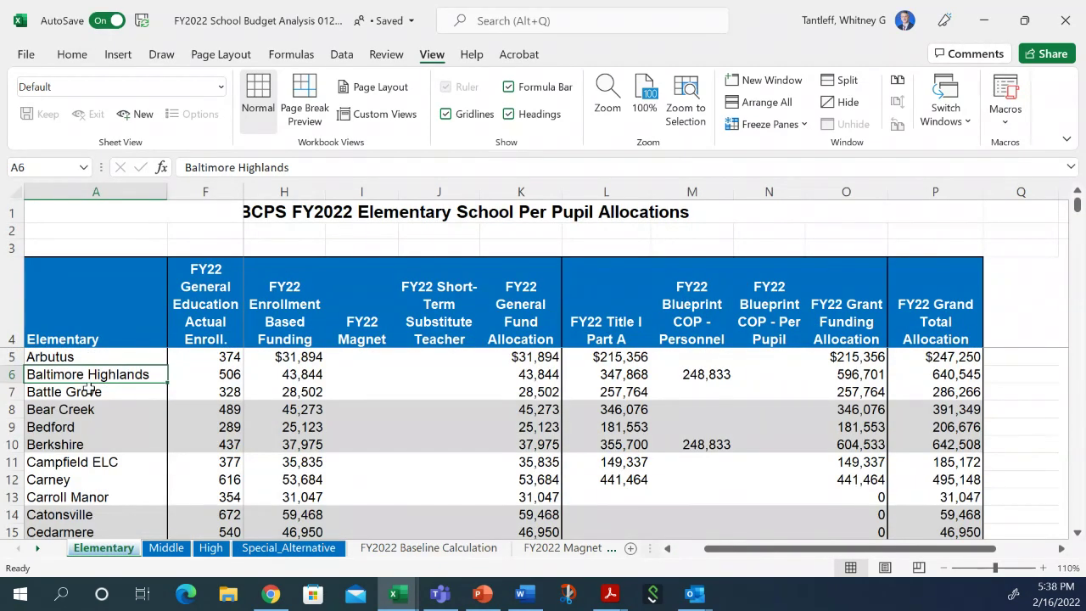
{"action": "scroll", "coordinate": [99, 442], "scroll_direction": "down", "scroll_amount": 3}
{"action": "scroll", "coordinate": [99, 442], "scroll_direction": "down", "scroll_amount": 3}
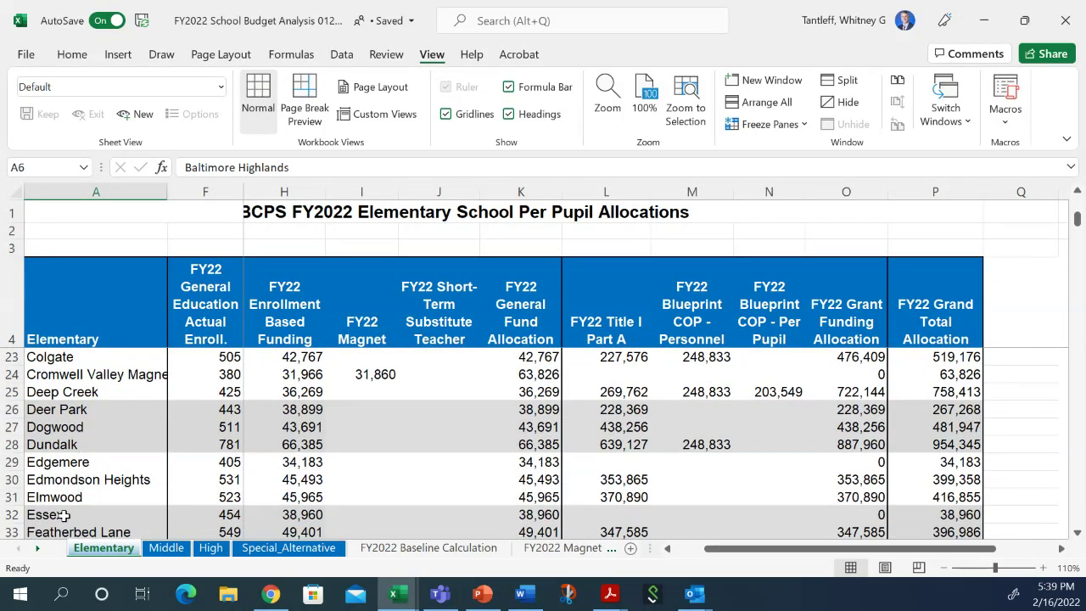
{"action": "left_click", "coordinate": [684, 390]}
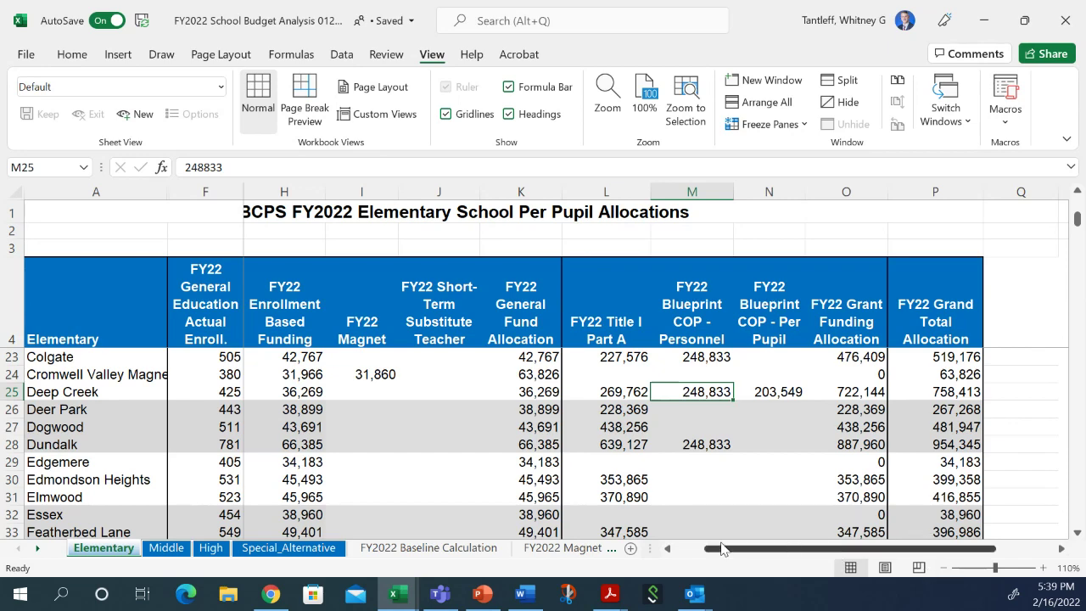
Step: Select the elementary FY22 Blueprint COP - Personnel amounts from cell M6 through row 112 to get their sum
{"action": "scroll", "coordinate": [720, 360], "scroll_direction": "down", "scroll_amount": 15}
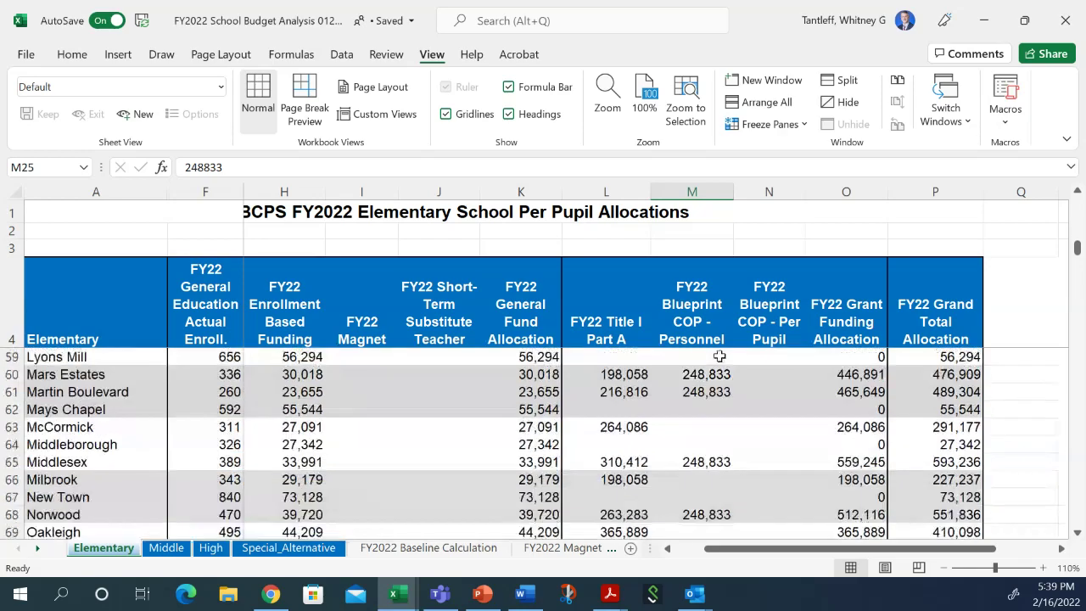
{"action": "scroll", "coordinate": [717, 376], "scroll_direction": "up", "scroll_amount": 12}
{"action": "scroll", "coordinate": [717, 376], "scroll_direction": "up", "scroll_amount": 10}
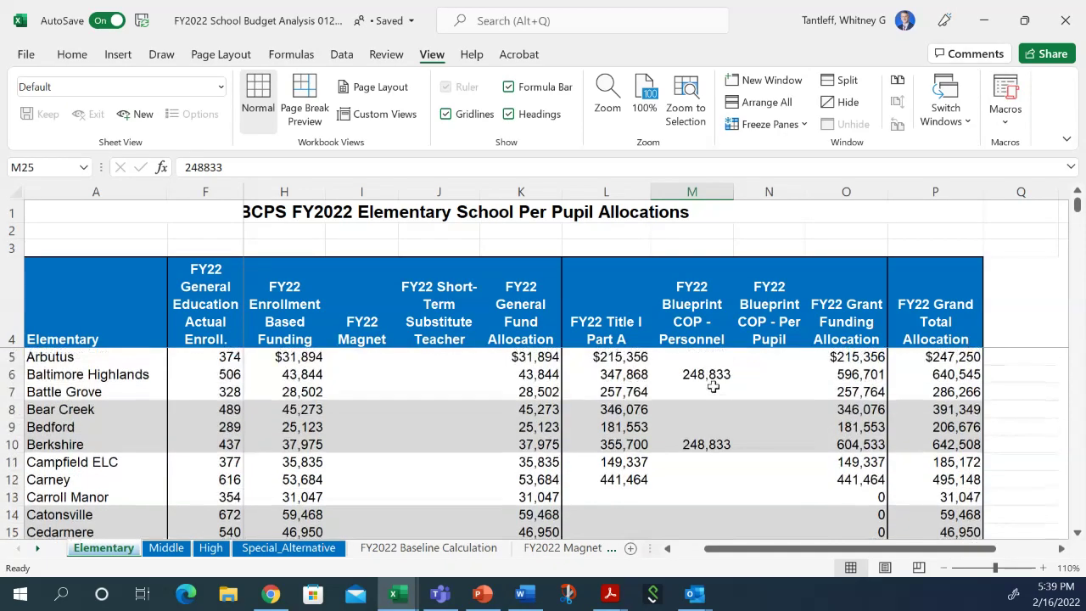
{"action": "left_click_drag", "start_coordinate": [717, 376], "coordinate": [708, 475]}
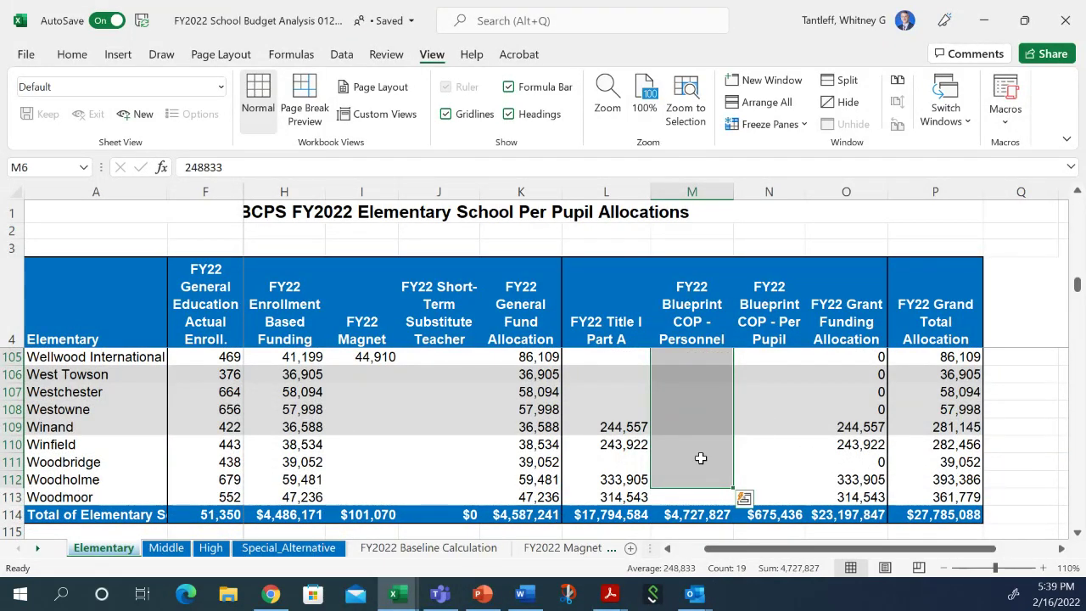
Step: Select the FY22 Blueprint COP - Per Pupil header in N4 and look back over that column to the first schools
{"action": "left_click", "coordinate": [765, 314]}
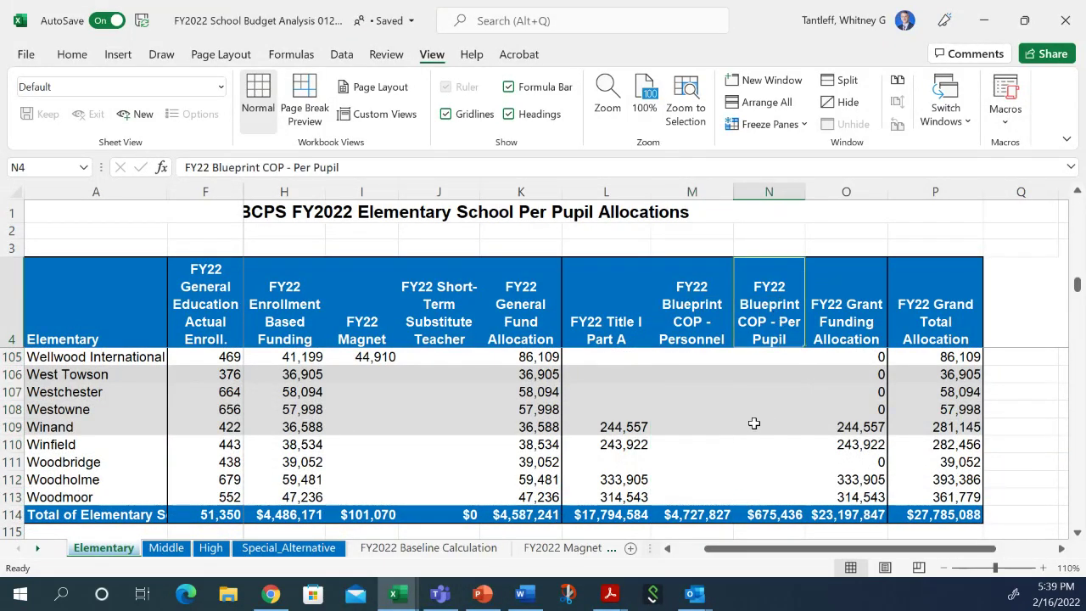
{"action": "scroll", "coordinate": [705, 429], "scroll_direction": "up", "scroll_amount": 9}
{"action": "scroll", "coordinate": [705, 429], "scroll_direction": "up", "scroll_amount": 20}
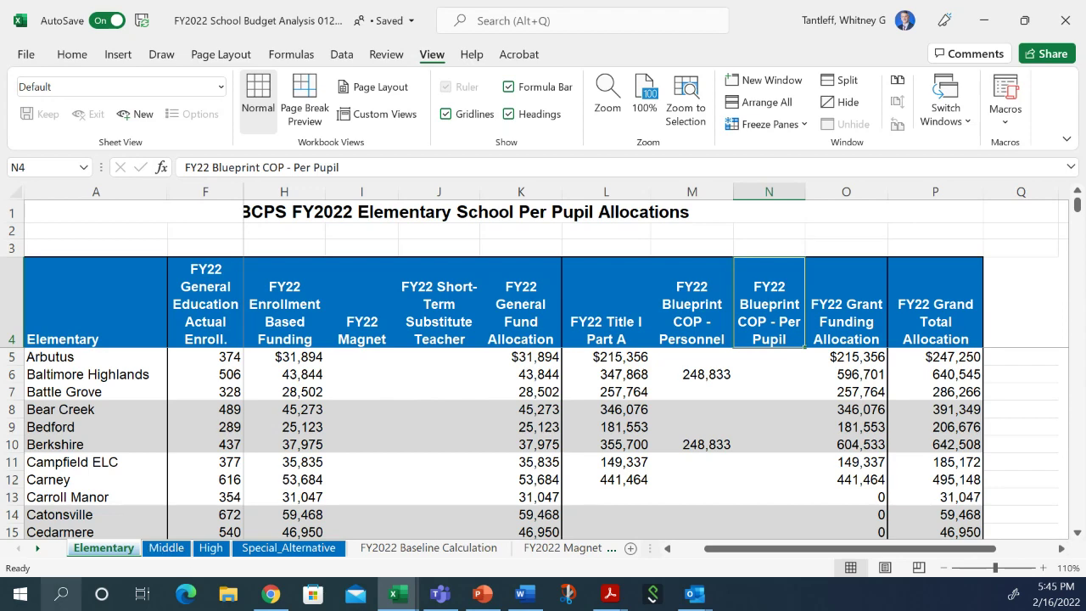
Step: Check the rates in the FY2022 Per Pupil Summary workbook and the 02 16 2022 SharePoint folder, and return to the School Budget Analysis workbook
{"action": "mouse_move", "coordinate": [399, 596]}
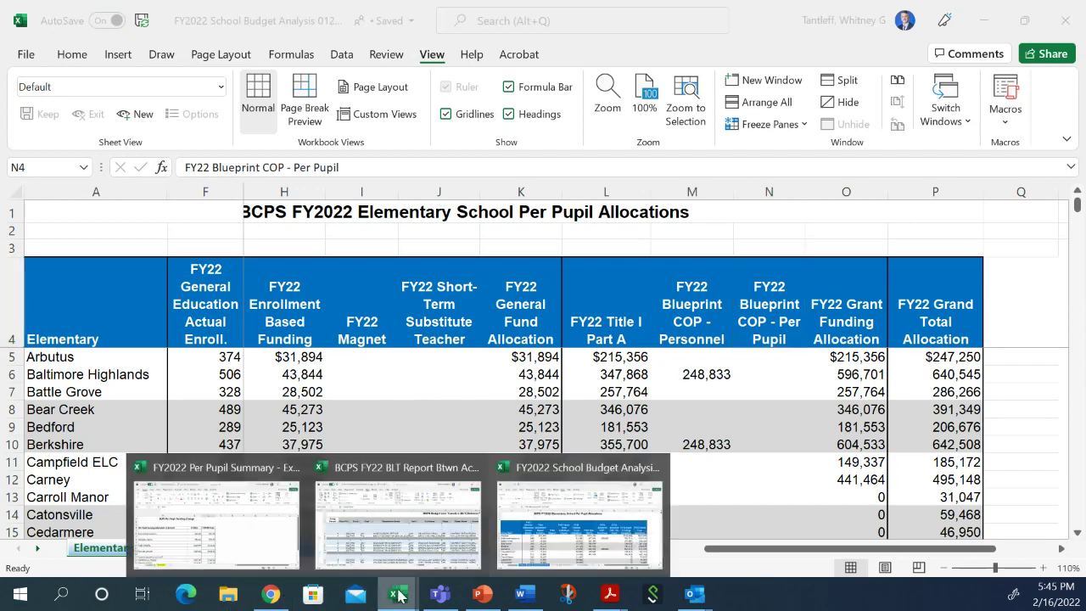
{"action": "left_click", "coordinate": [221, 517]}
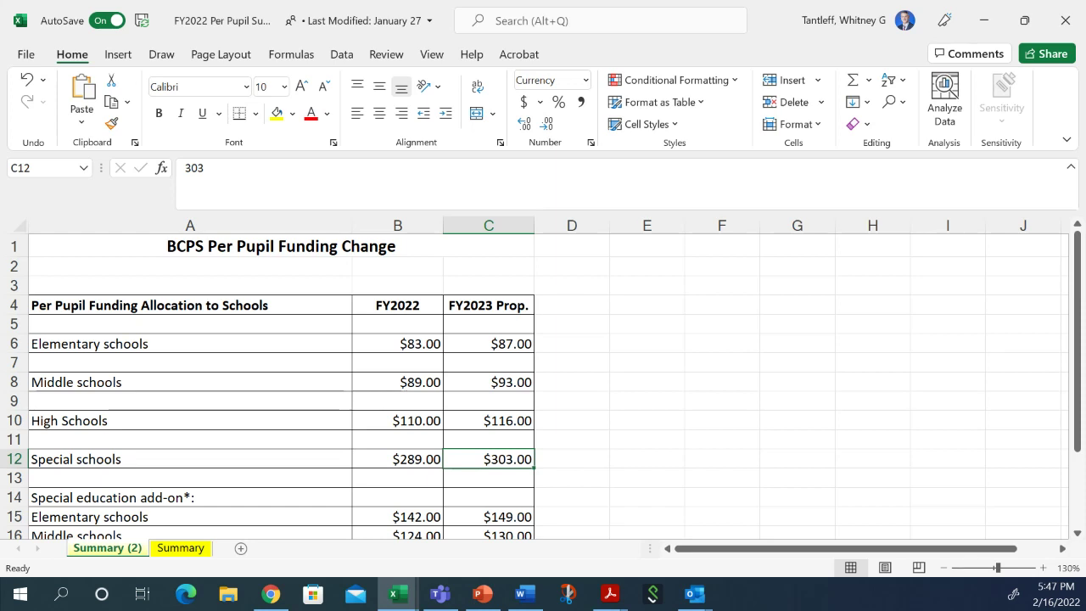
{"action": "key", "text": "alt+Tab"}
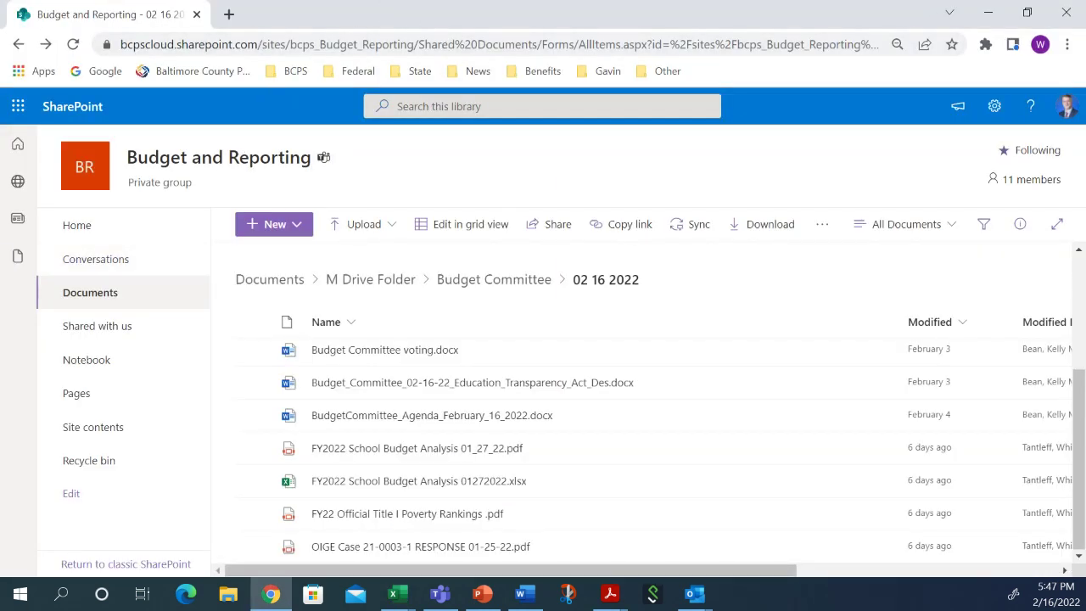
{"action": "key", "text": "alt+Tab"}
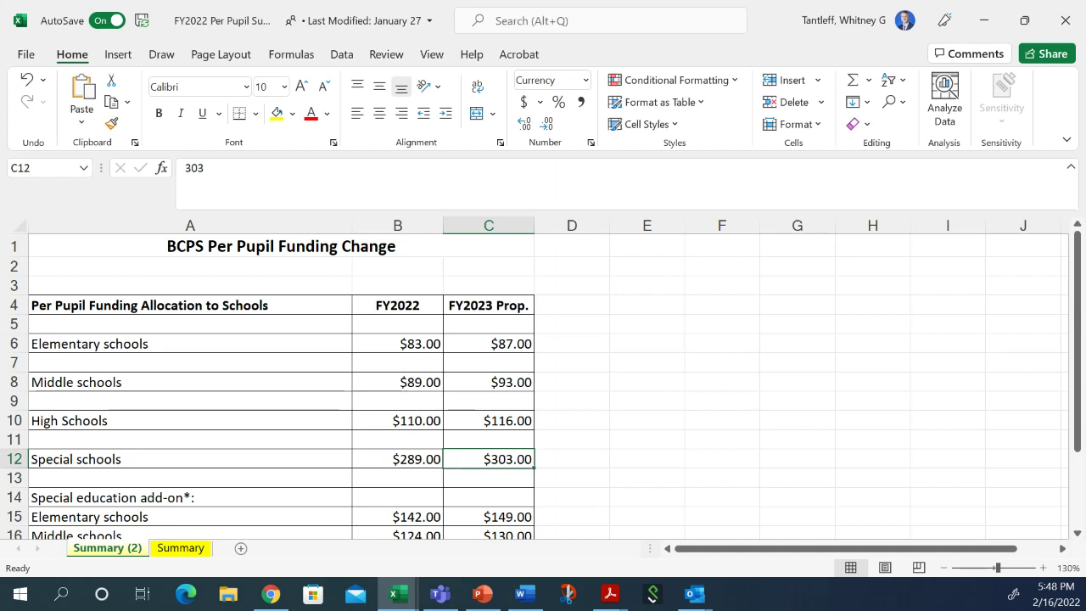
{"action": "left_click", "coordinate": [988, 19]}
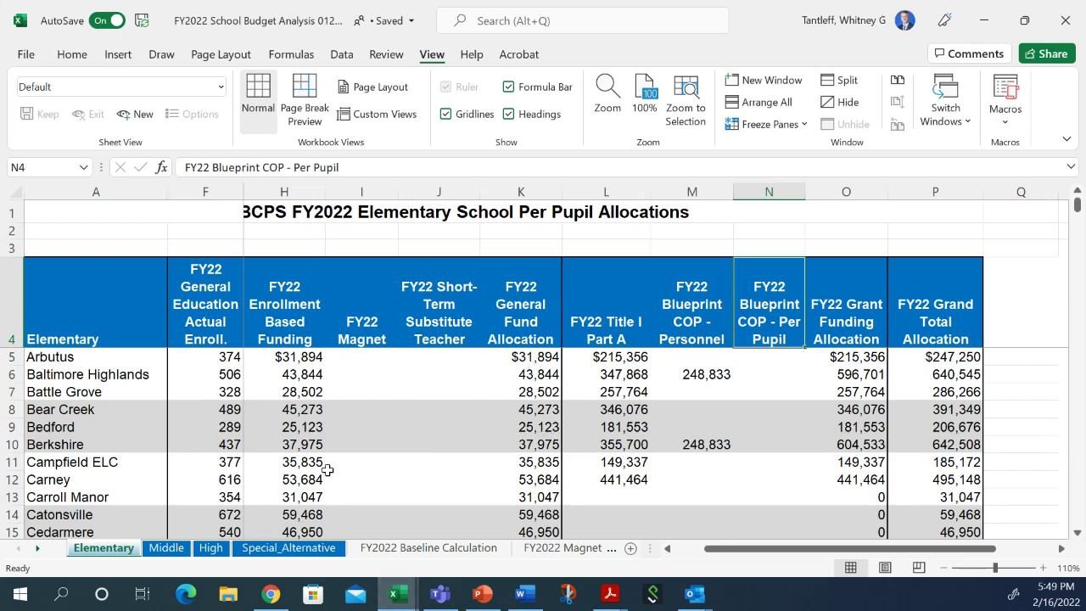
Step: Find Sandalwood on the Elementary sheet and select its entire row 88 to examine its allocations
{"action": "scroll", "coordinate": [254, 413], "scroll_direction": "down", "scroll_amount": 4}
{"action": "scroll", "coordinate": [254, 413], "scroll_direction": "down", "scroll_amount": 14}
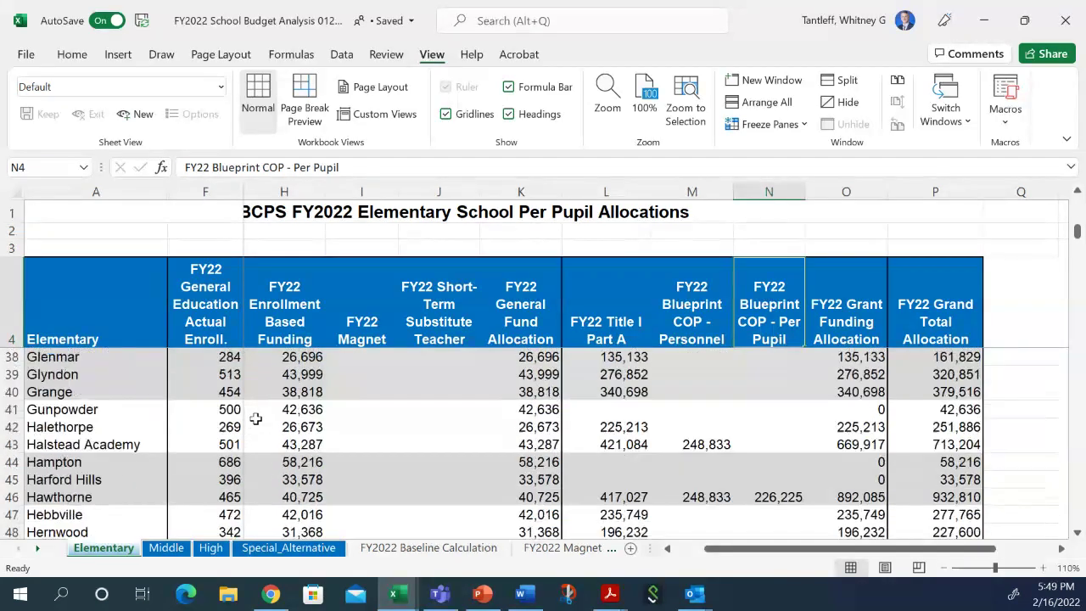
{"action": "scroll", "coordinate": [259, 416], "scroll_direction": "down", "scroll_amount": 7}
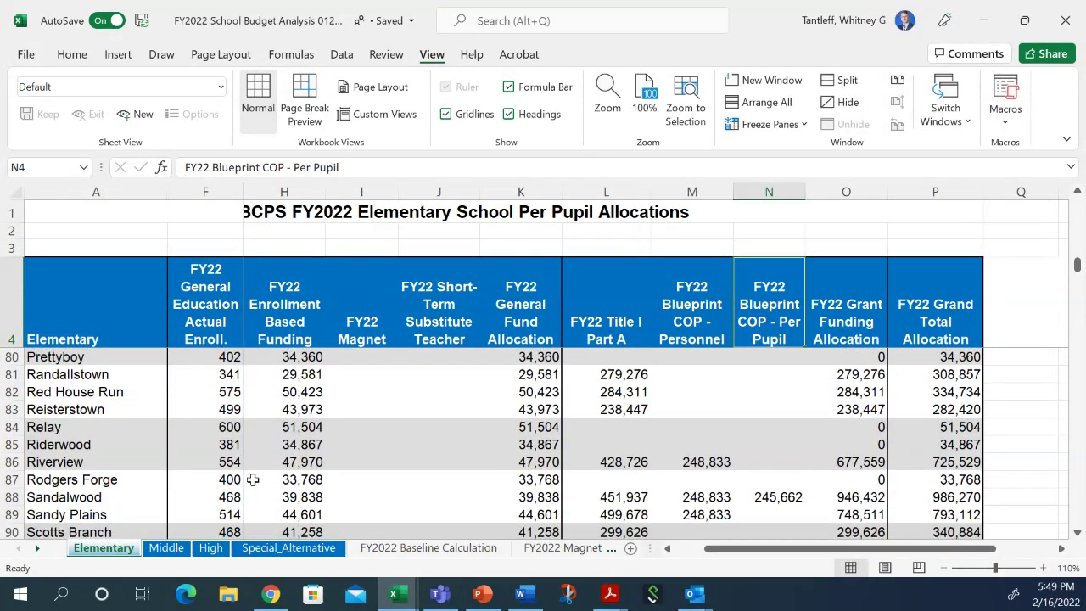
{"action": "left_click", "coordinate": [12, 498]}
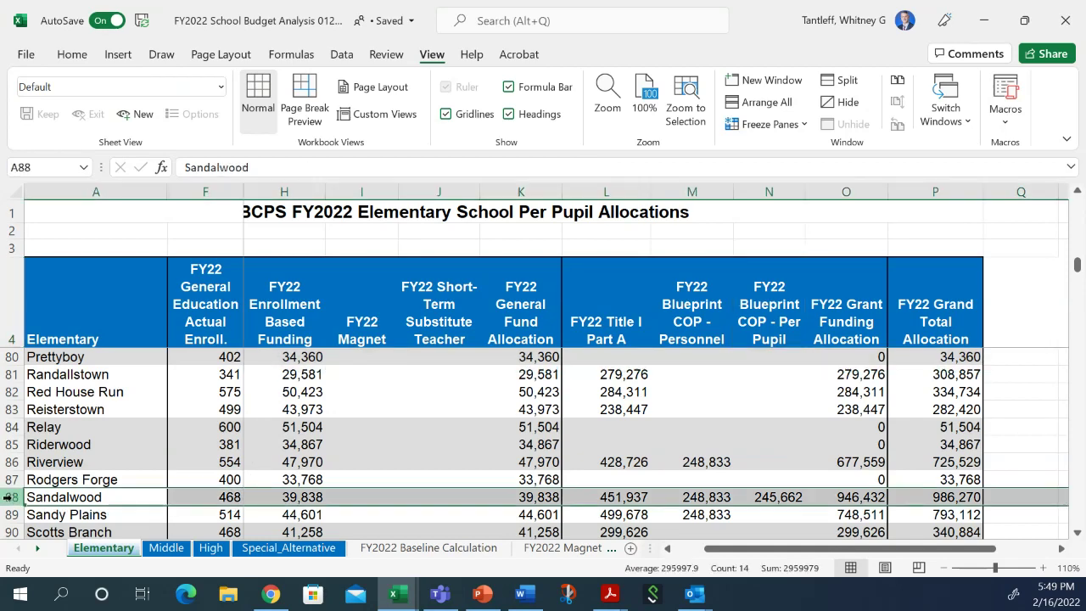
Step: Find Lansdowne on the Elementary sheet and select its entire row 56 to examine its allocations
{"action": "left_click", "coordinate": [1077, 533]}
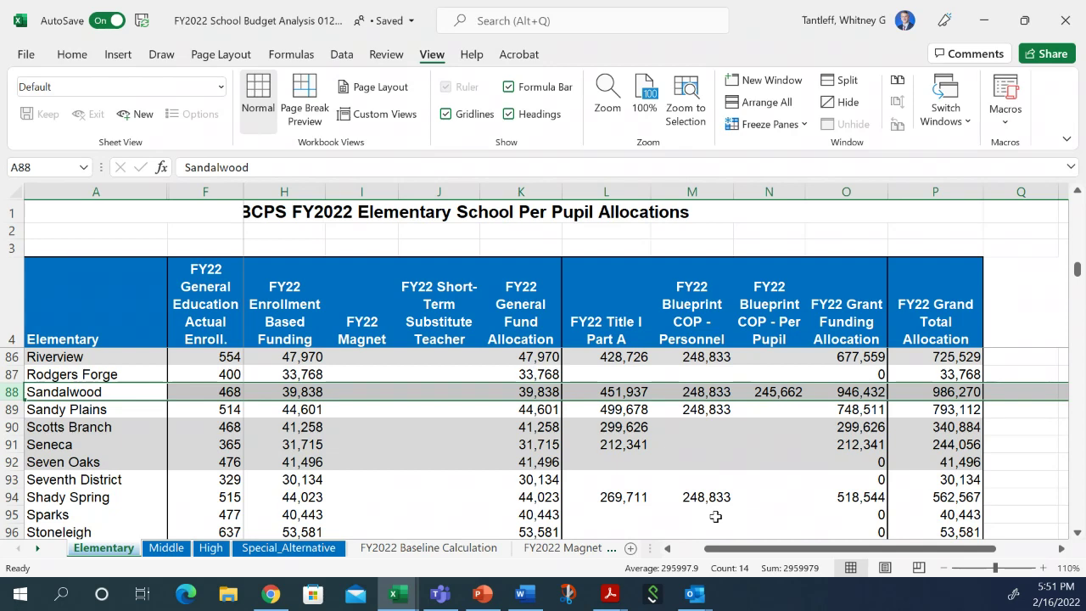
{"action": "scroll", "coordinate": [572, 492], "scroll_direction": "up", "scroll_amount": 8}
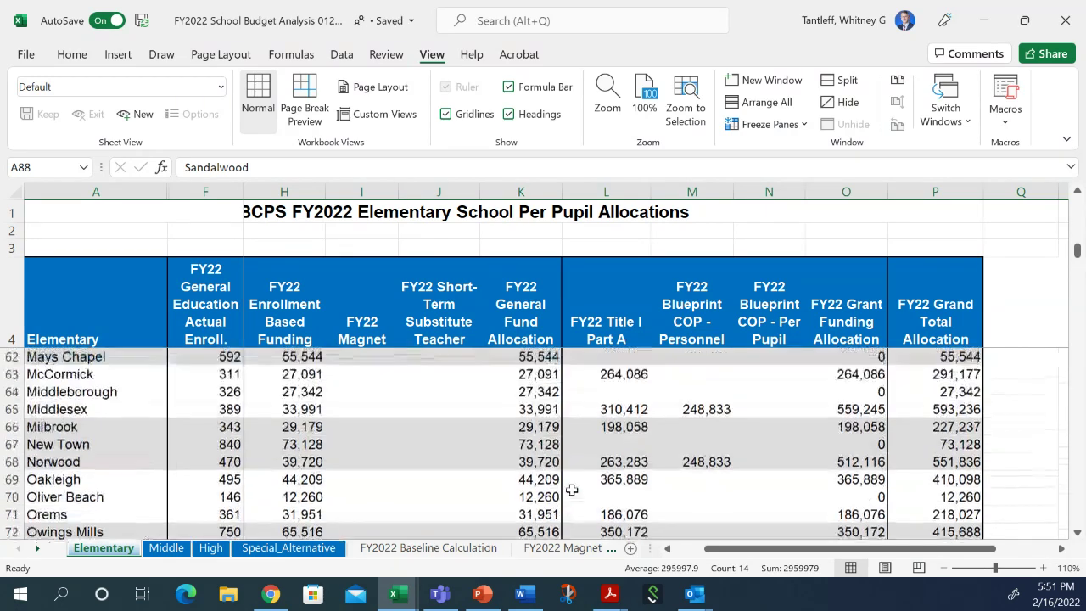
{"action": "scroll", "coordinate": [572, 490], "scroll_direction": "up", "scroll_amount": 3}
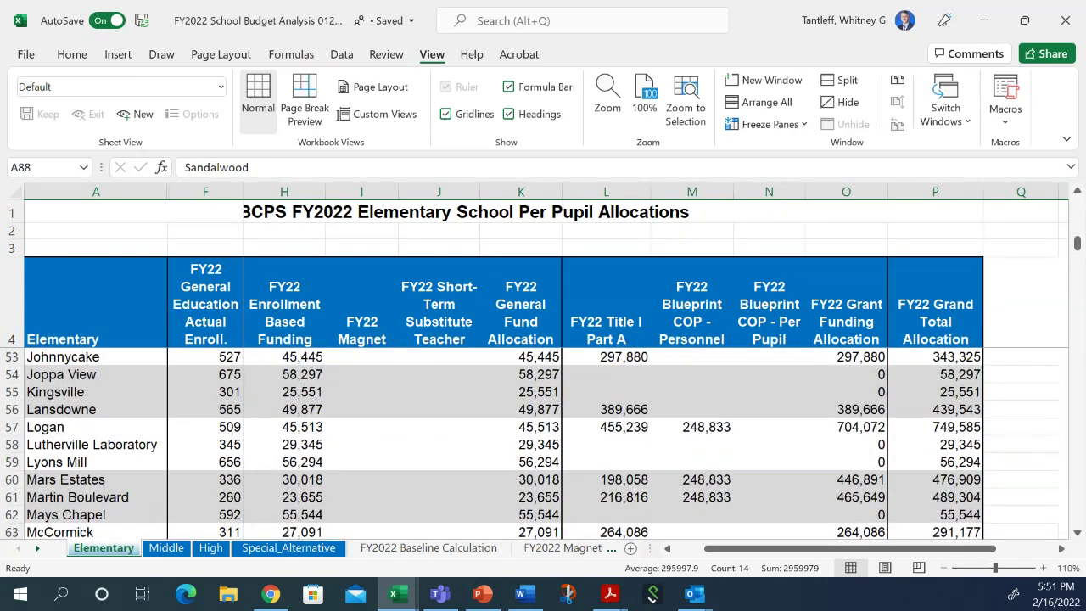
{"action": "left_click", "coordinate": [11, 409]}
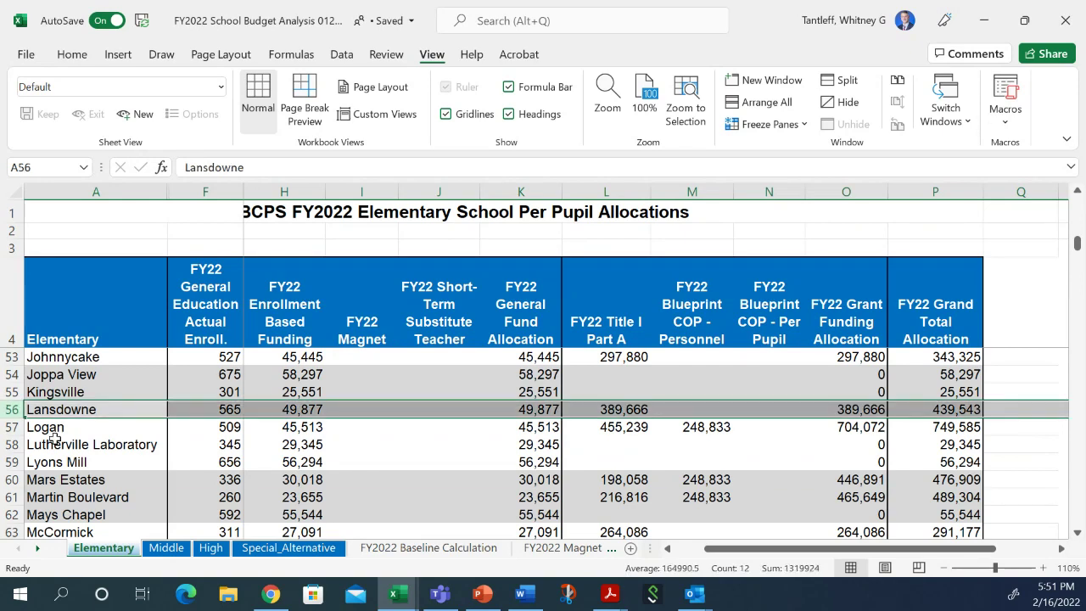